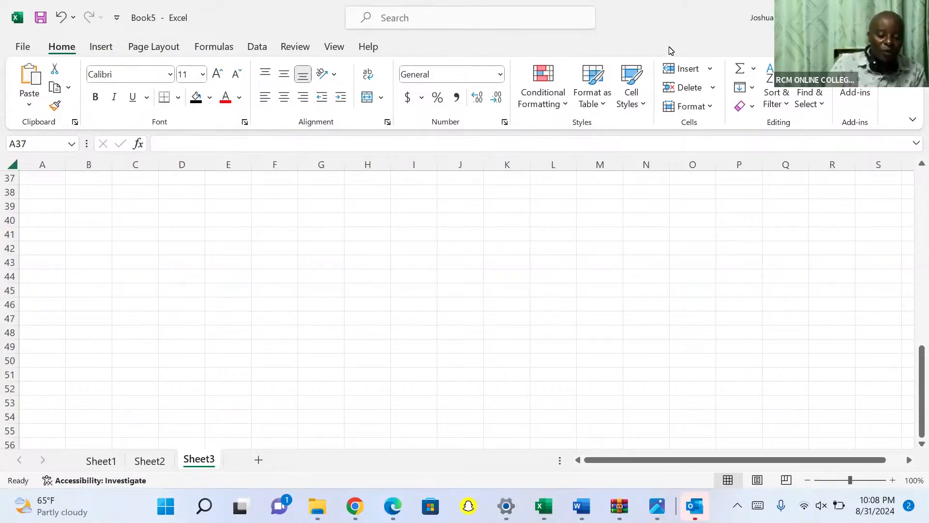
Step: Enter the label "Loan" in cell G41 with the amount 15,000,000 in H41
key("ctrl+a")
left_click(320, 235)
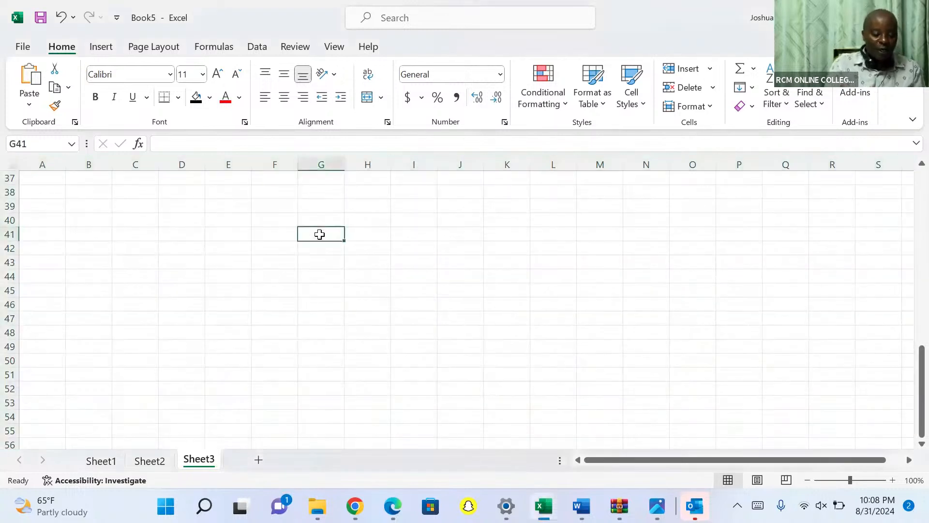
type("Loan")
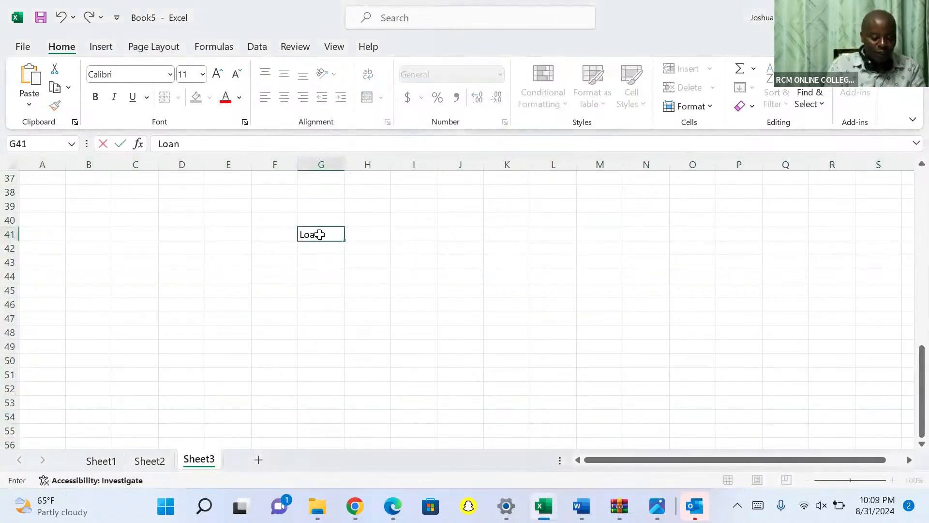
key("Tab")
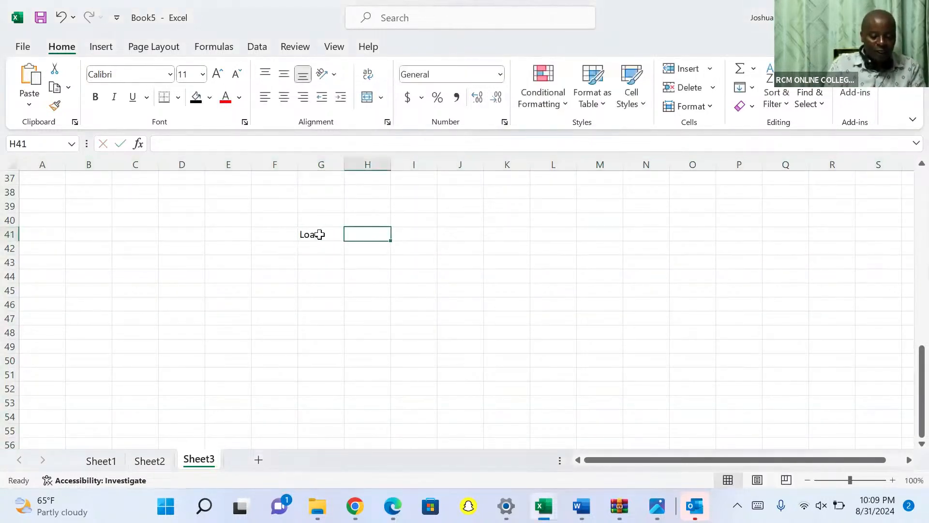
type("15")
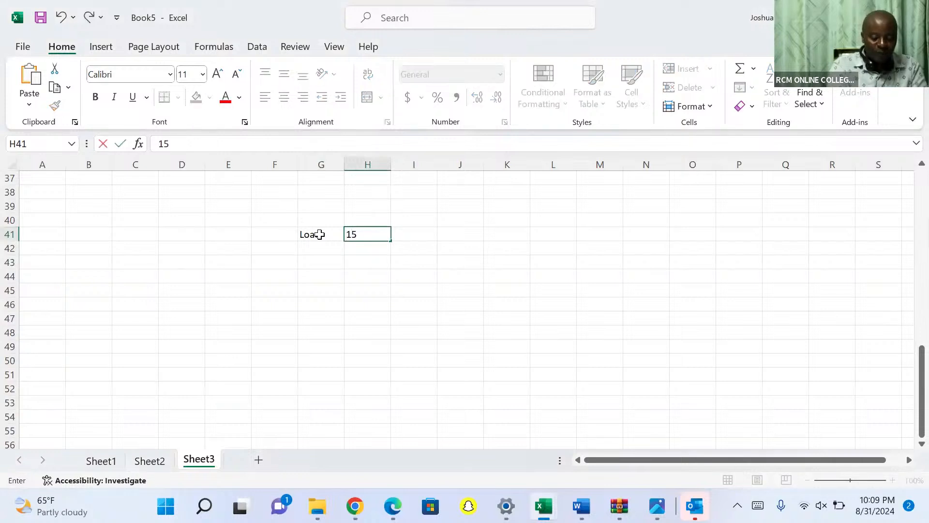
type(",000,000")
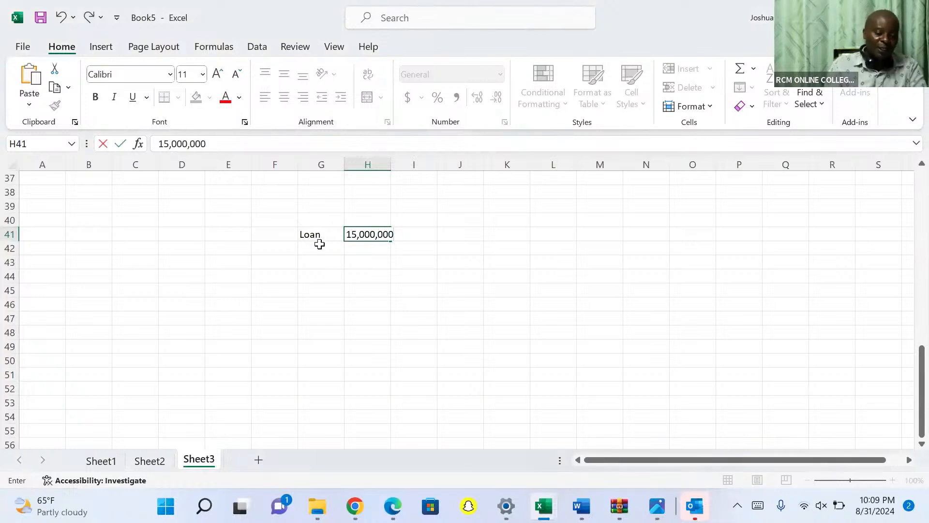
Step: Add the label "NOY" in G42 with the number of years, 10, in H42
left_click(319, 247)
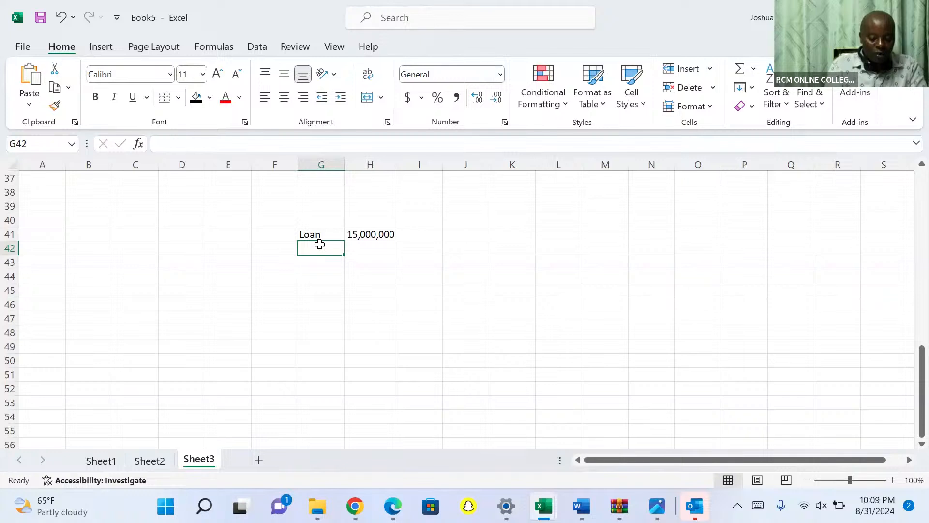
type("NOY")
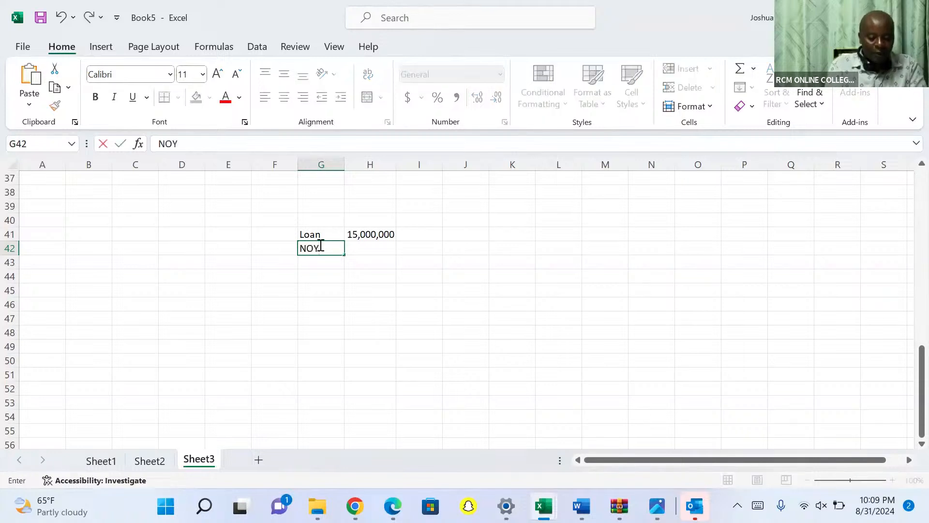
key("Tab")
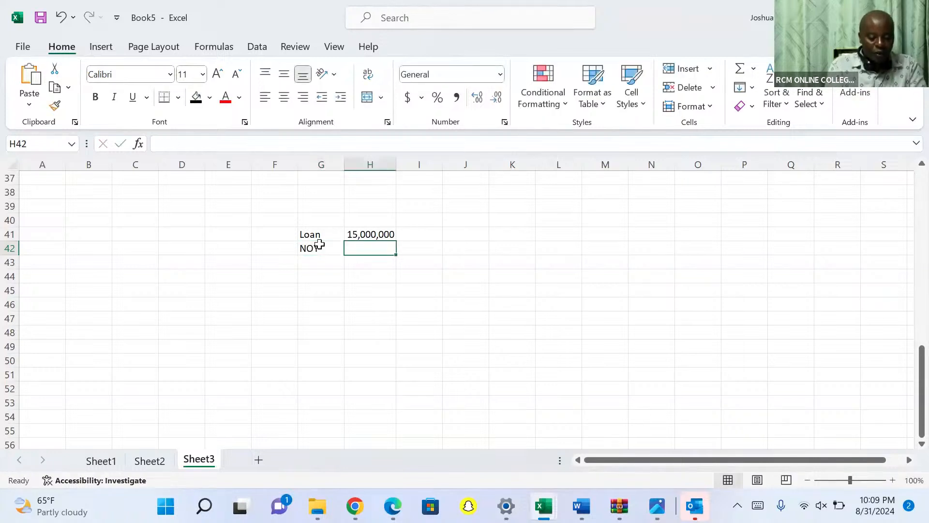
type("10")
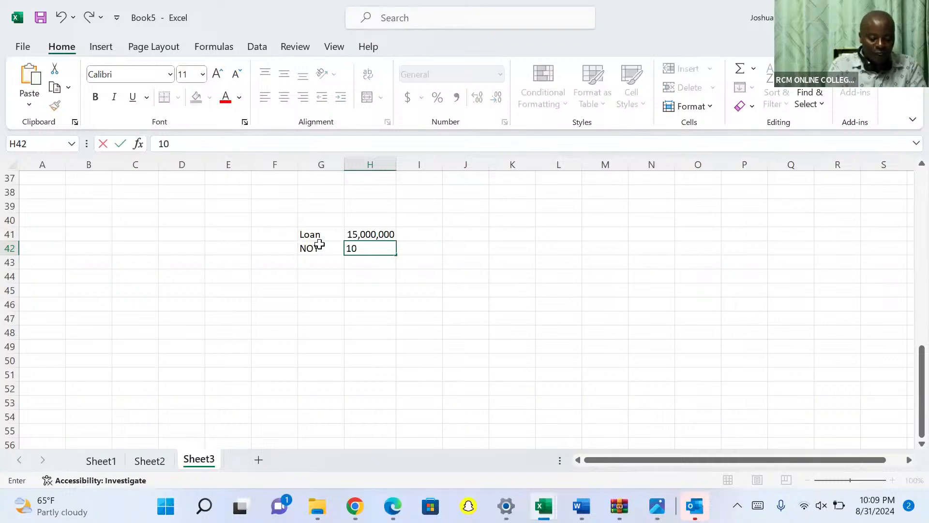
Step: Add the label "Int pa" in G43 with the annual interest rate of 18% in H43
left_click(308, 262)
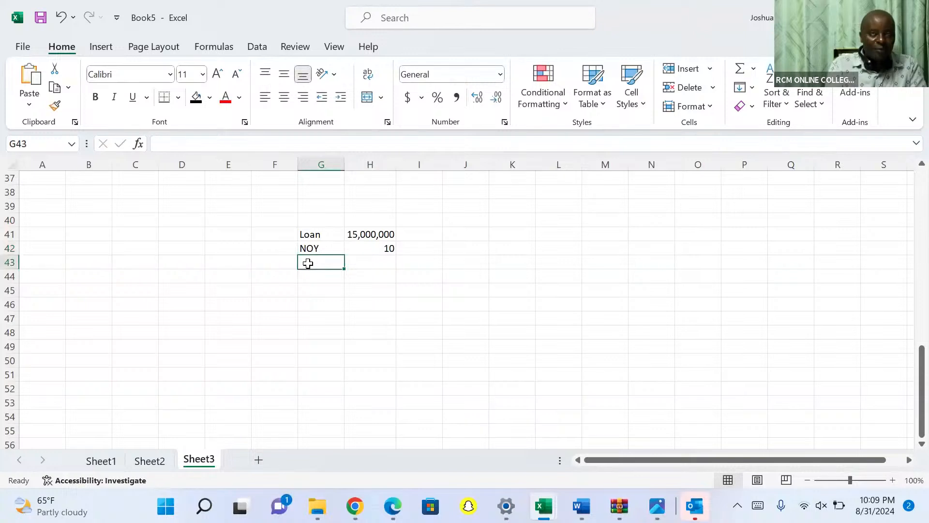
type("Int")
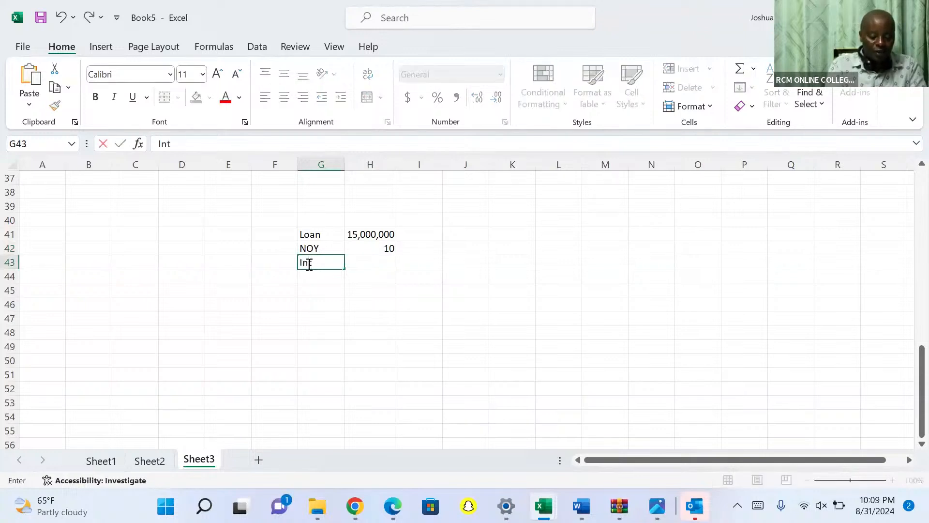
type(" pa")
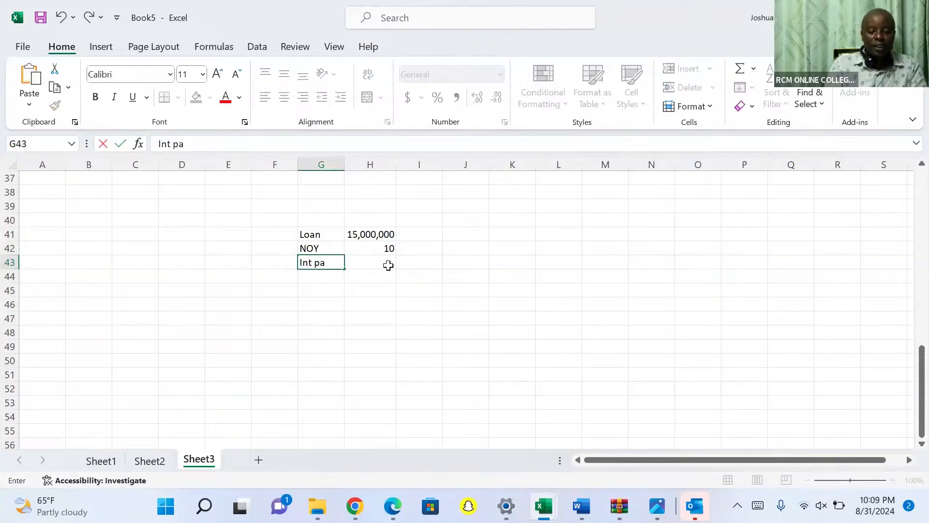
left_click(387, 263)
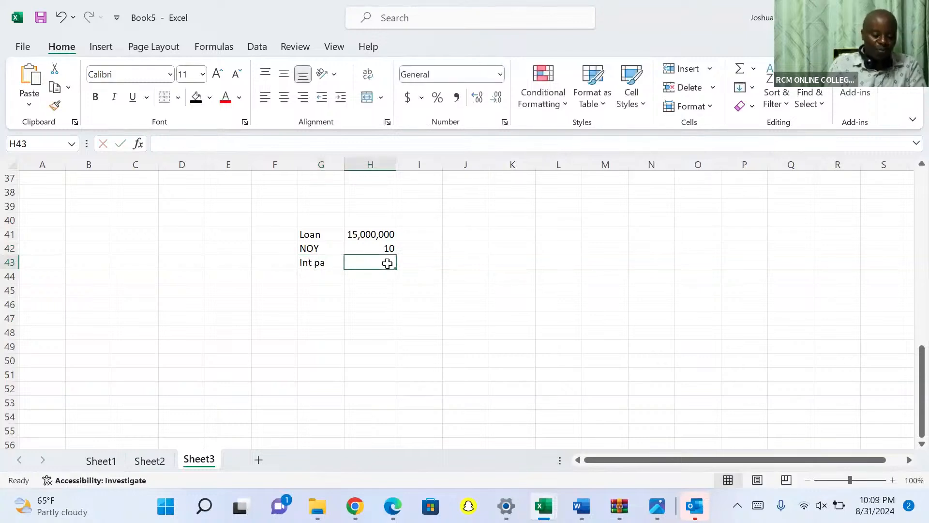
type("18")
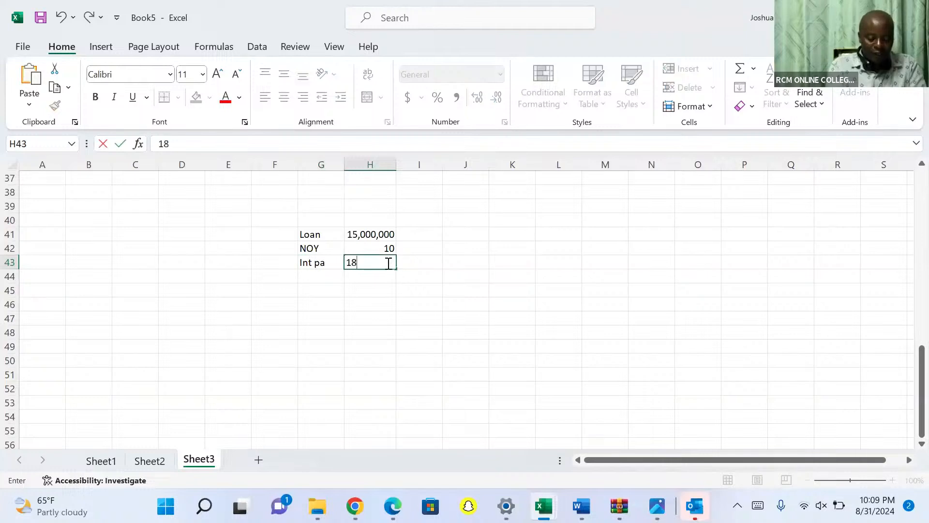
type("%")
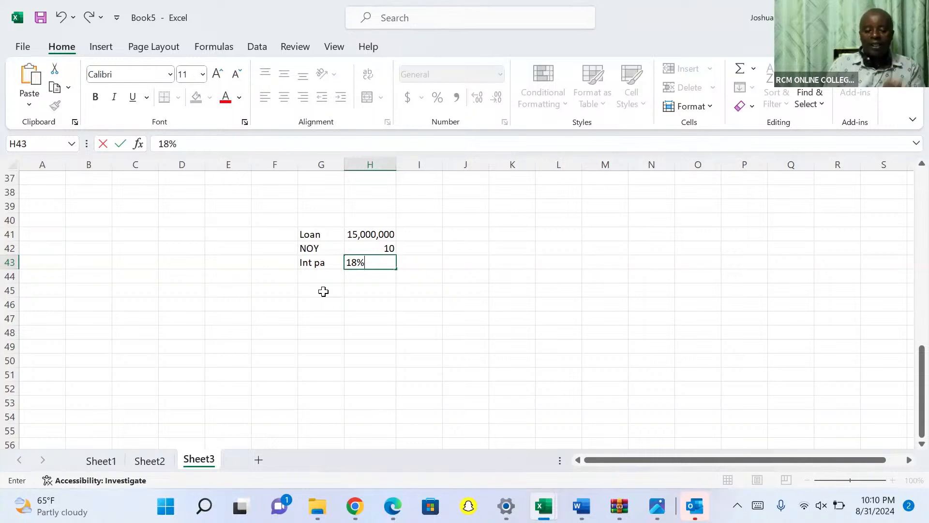
Step: Label G44 "NOM" and calculate the number of months in H44 with the formula =H42*12
left_click(323, 291)
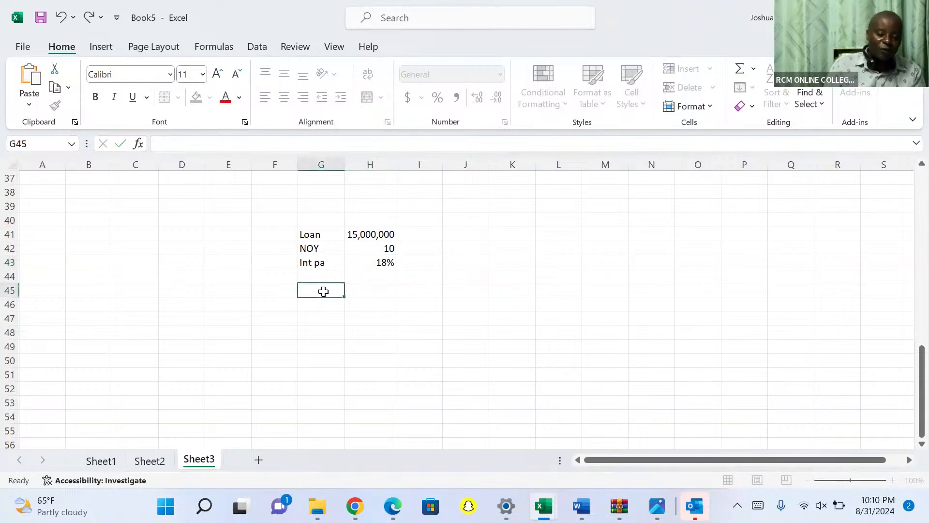
left_click(322, 279)
type("NOM")
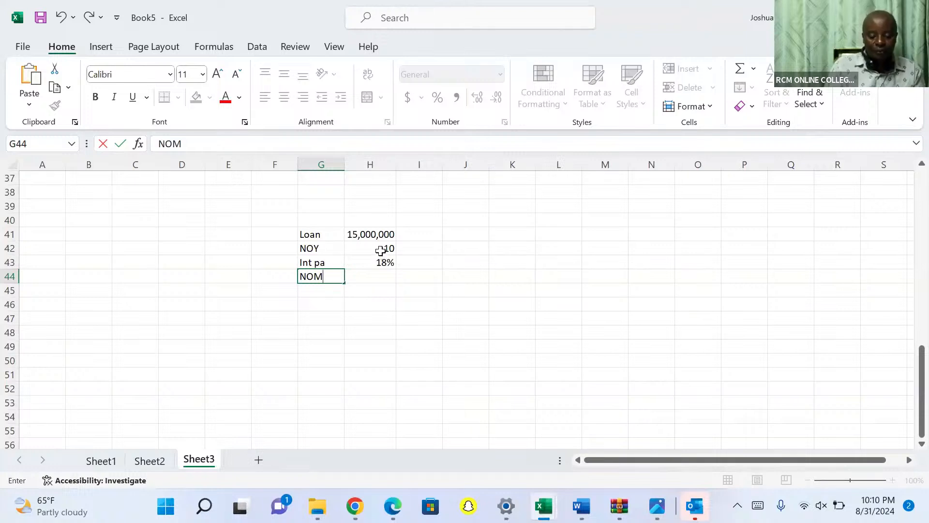
left_click(382, 275)
type("=")
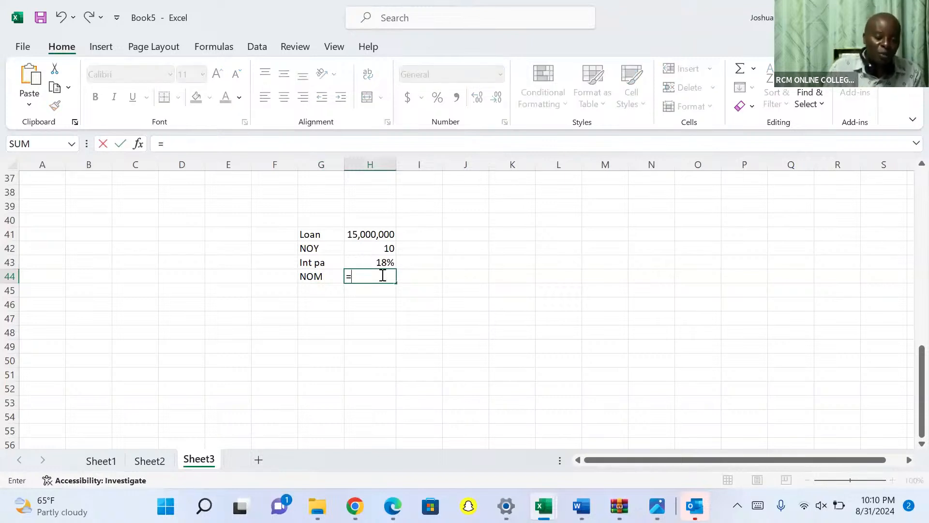
left_click(386, 248)
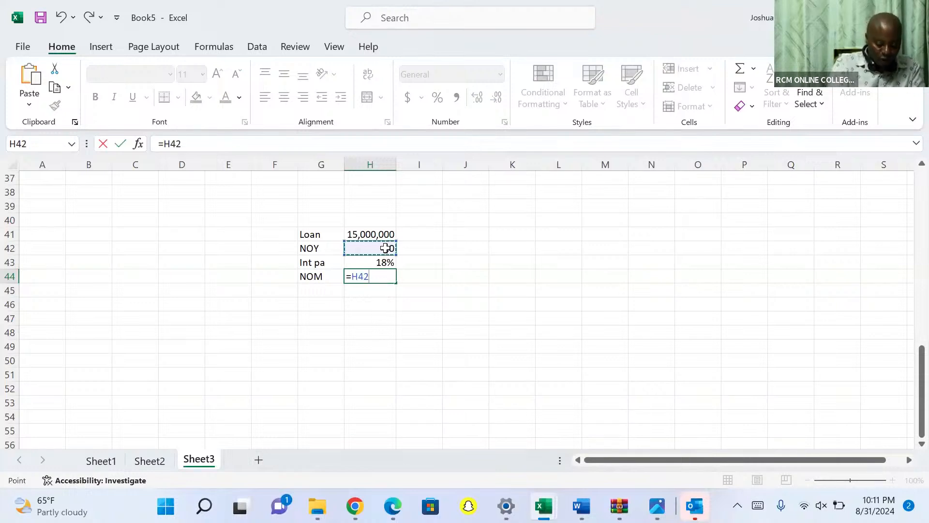
type("*12")
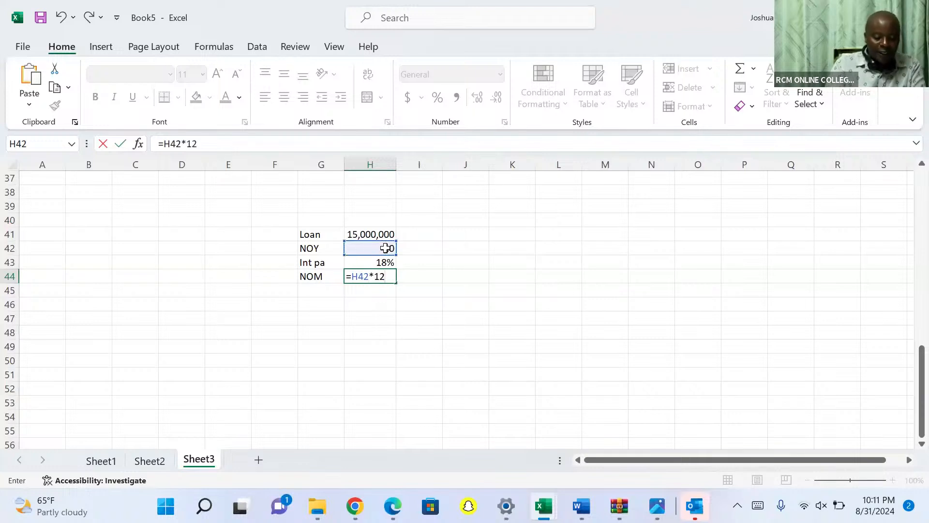
key("Return")
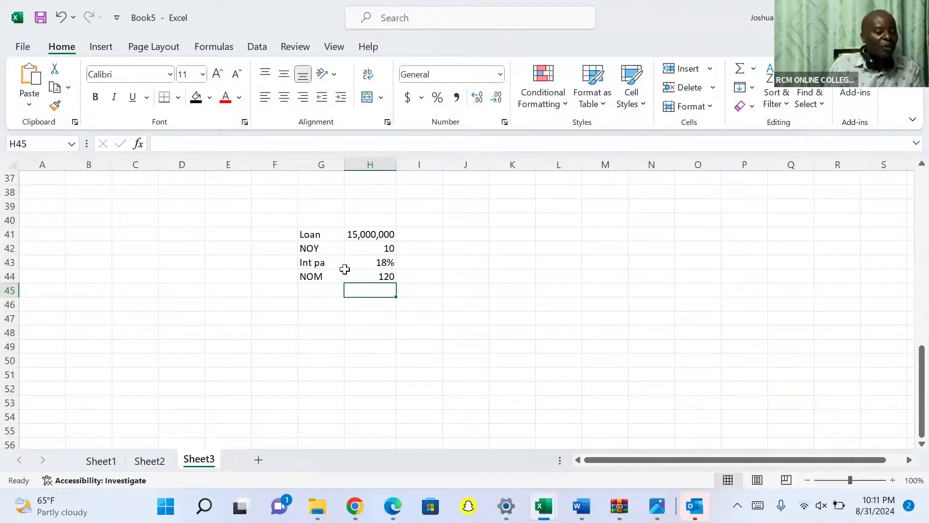
Step: Label G45 "Int pm" and calculate the monthly interest rate in H45 with the formula =H43/12
left_click(315, 291)
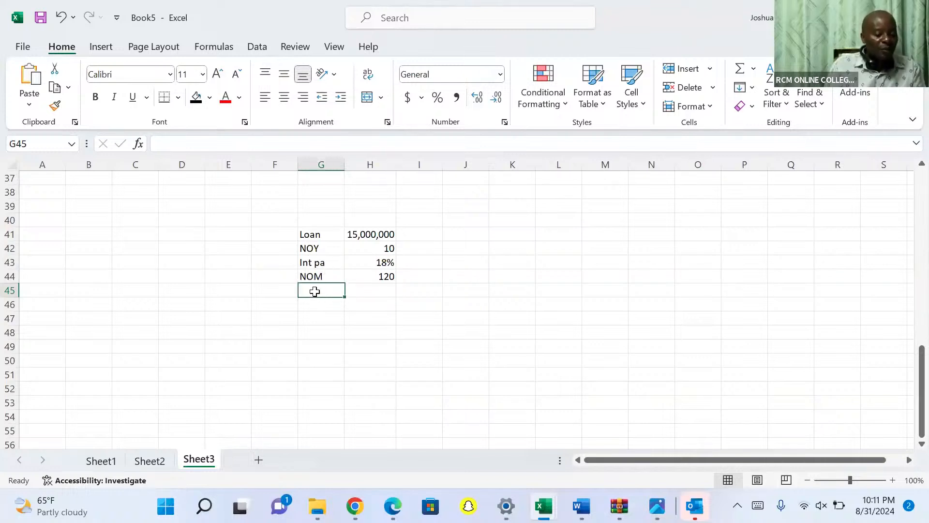
type("Int pa")
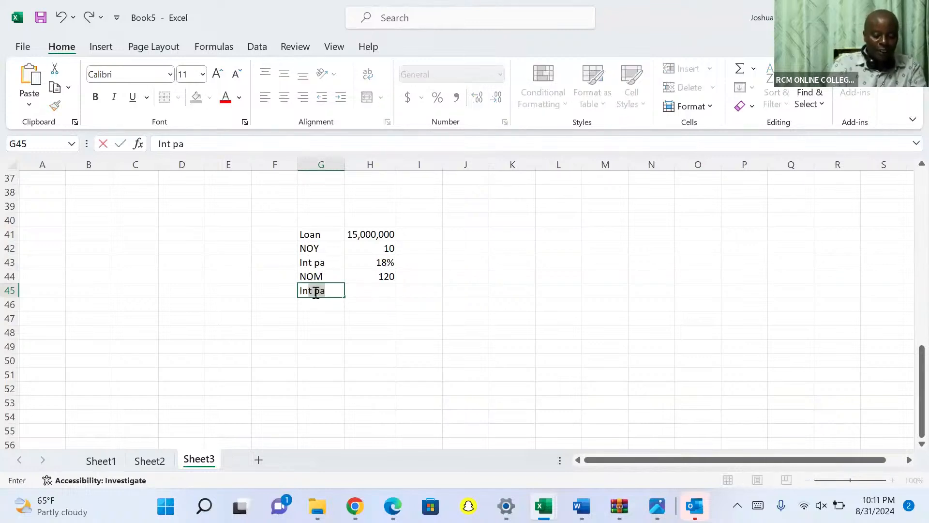
key("BackSpace")
type("m")
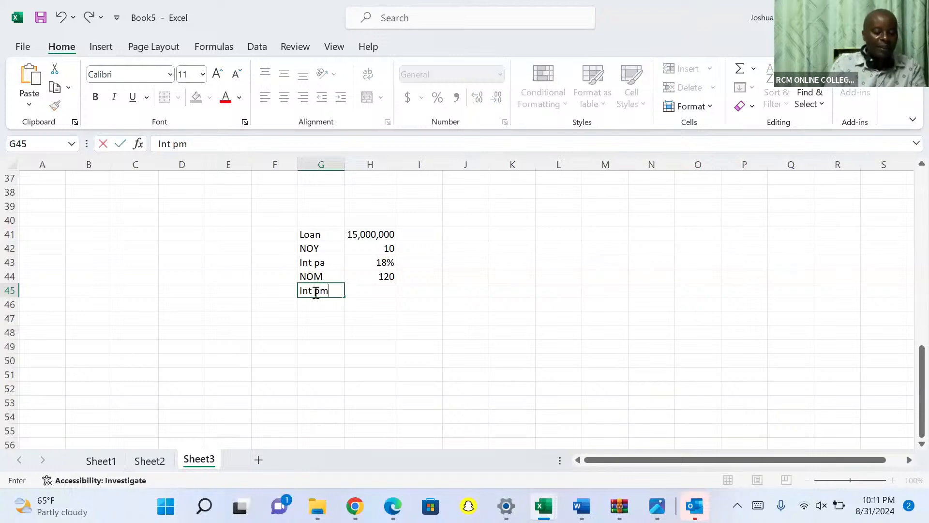
left_click(385, 290)
type("=")
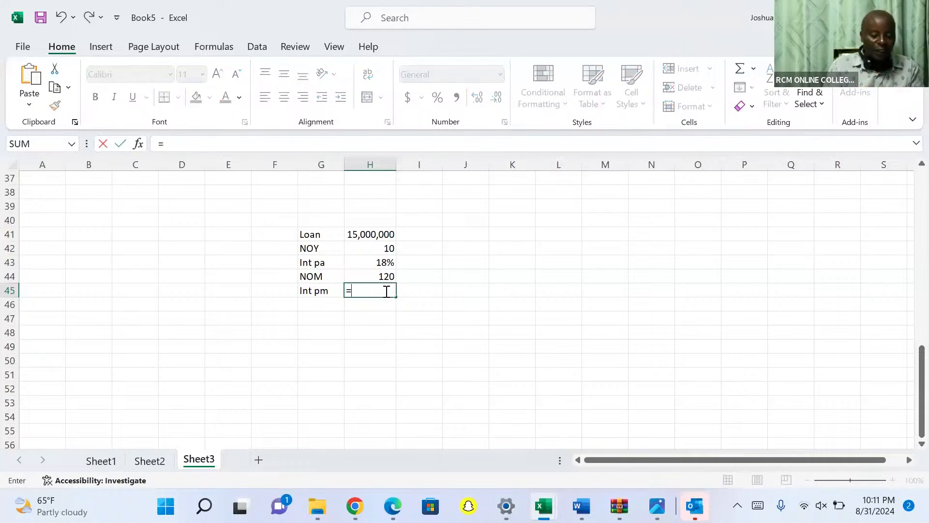
left_click(388, 265)
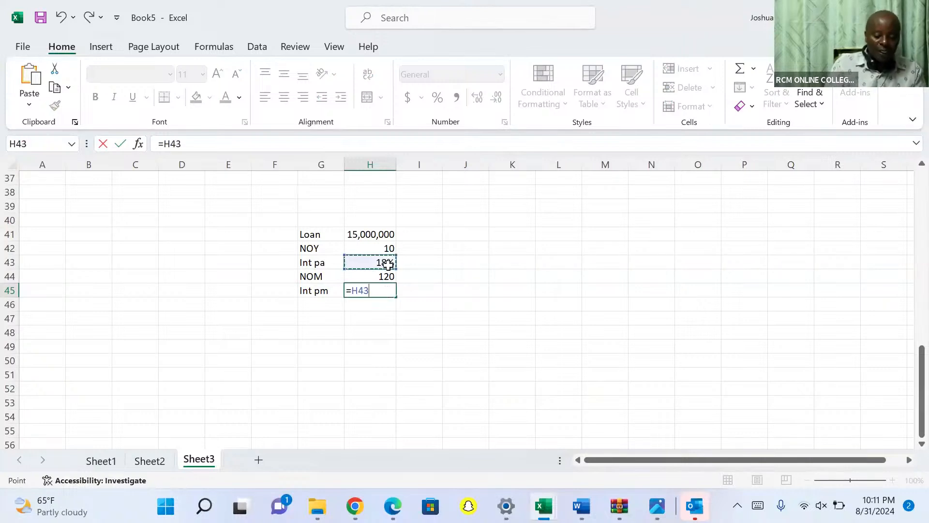
type("/")
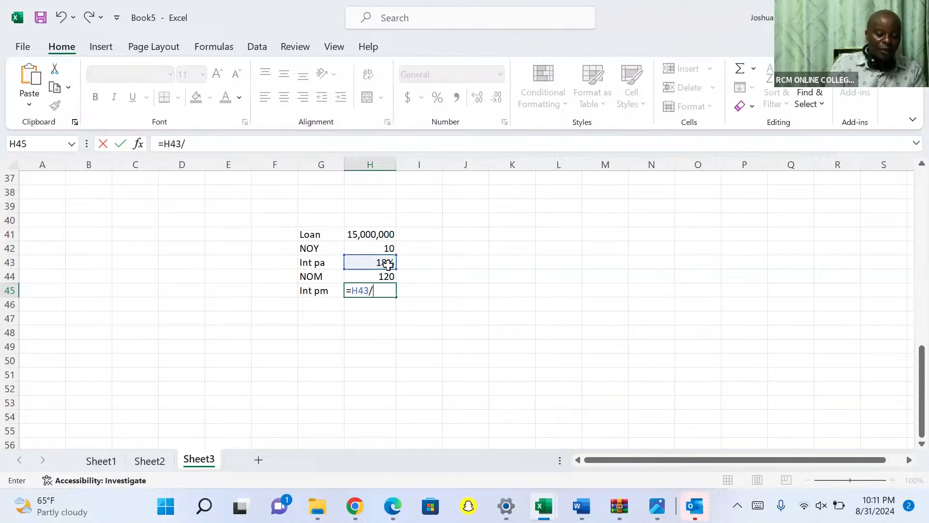
type("12")
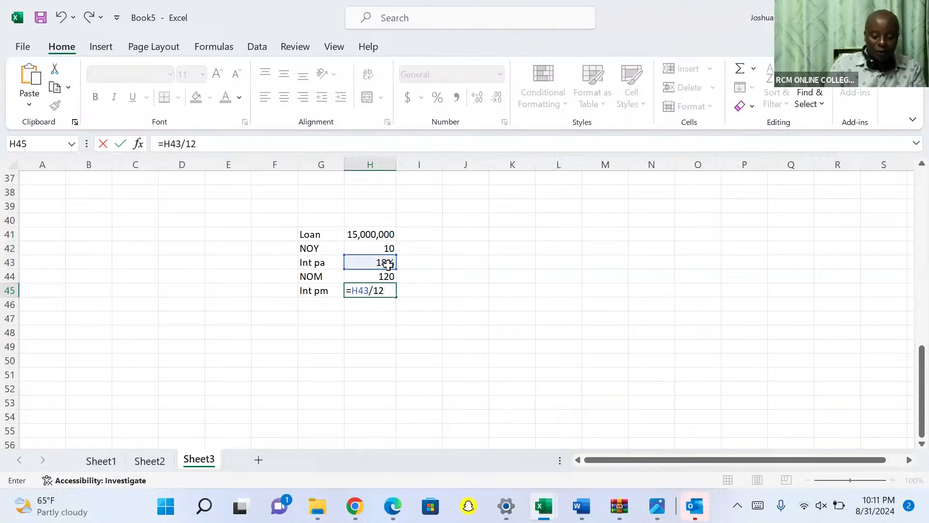
key("Return")
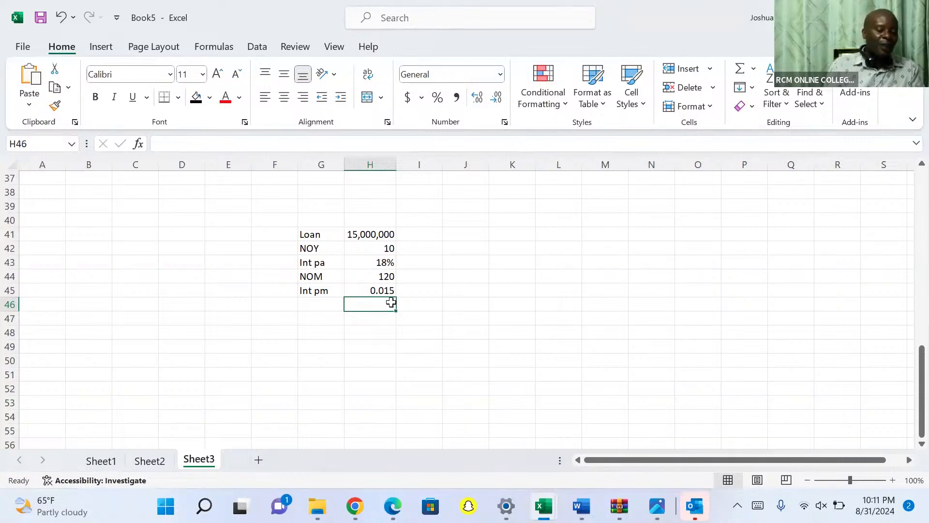
Step: Enter the label "instalment(PMT)" in cell G47, leaving one blank row below the loan inputs
left_click(315, 321)
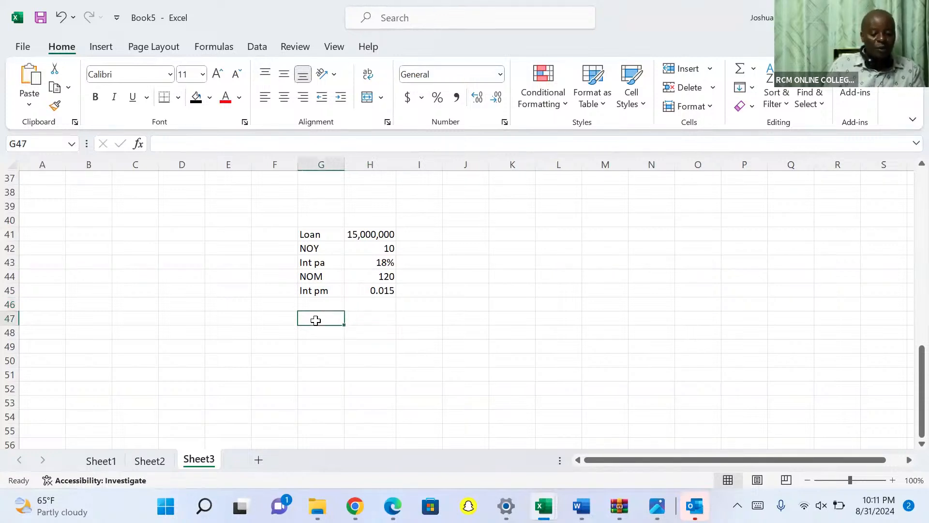
type("ins")
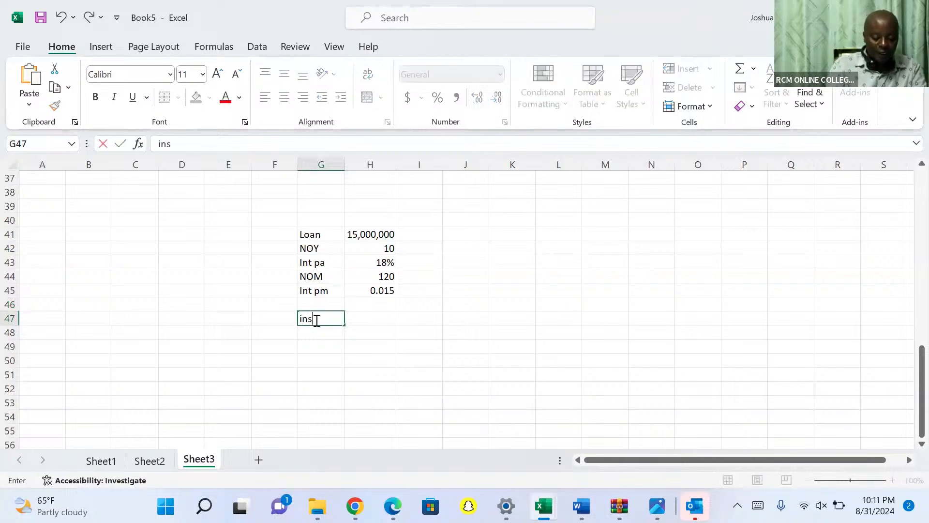
type("talment")
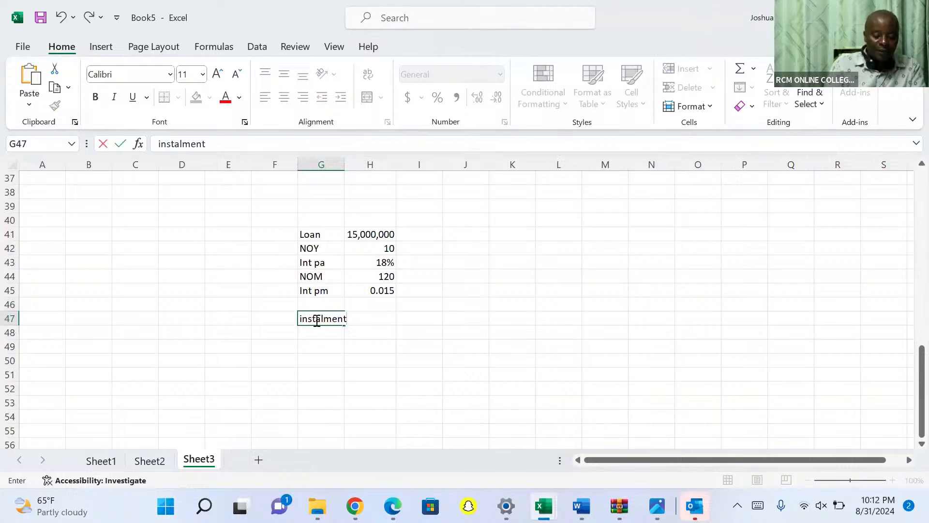
type("(PM")
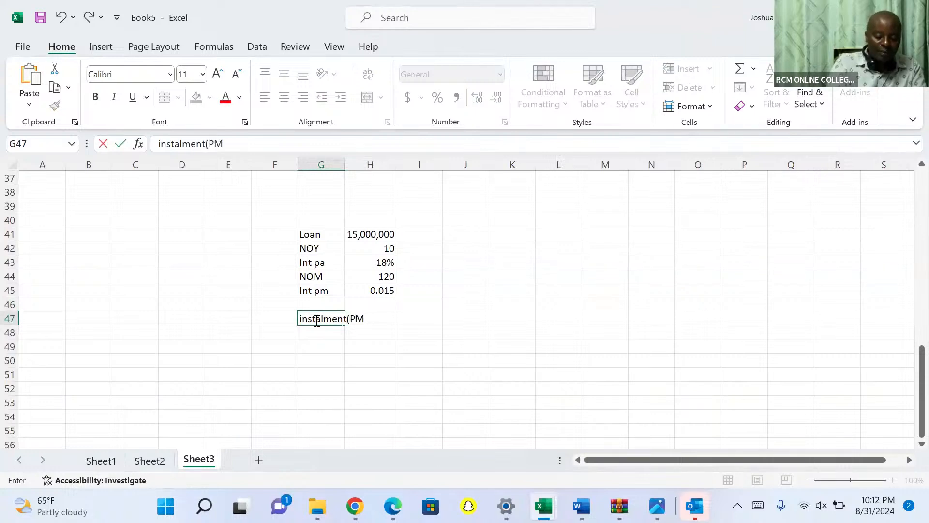
type("T)")
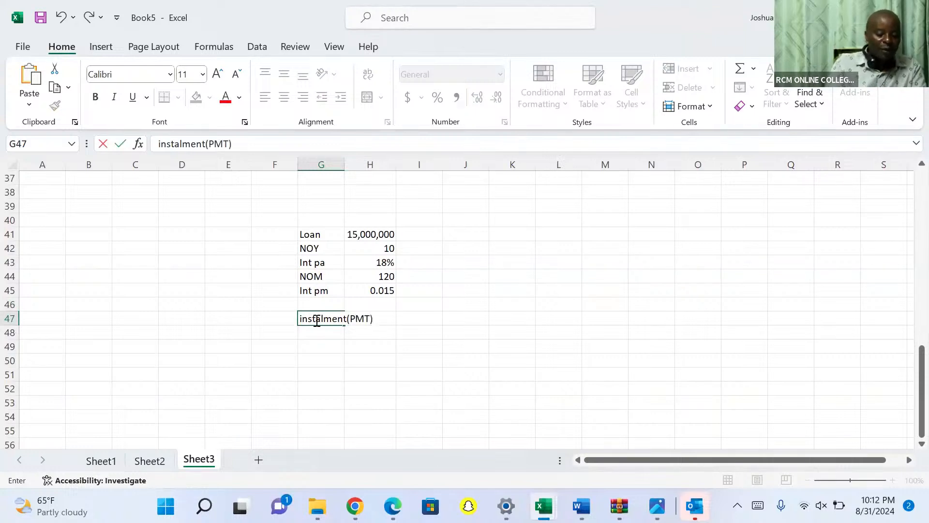
key("Tab")
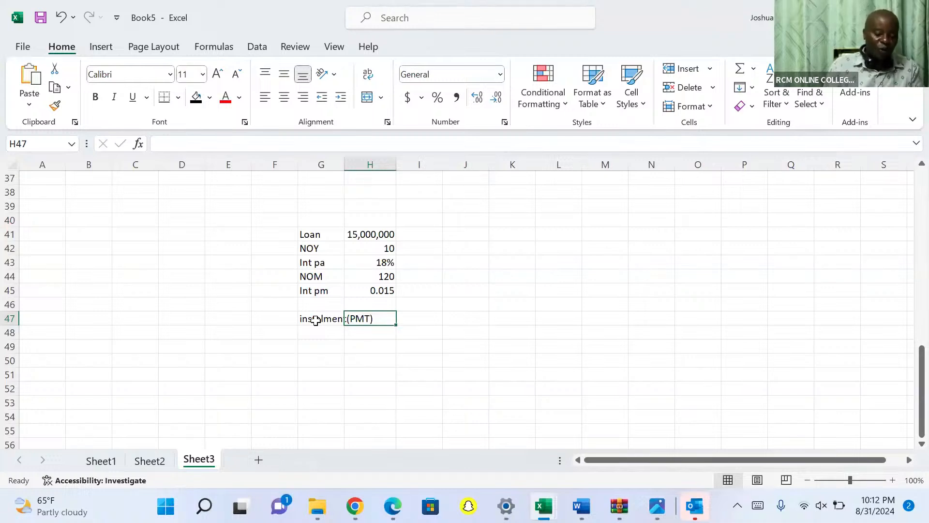
Step: Calculate the monthly instalment in H47 with the formula =PMT(H45,H44,-H41)
type("=")
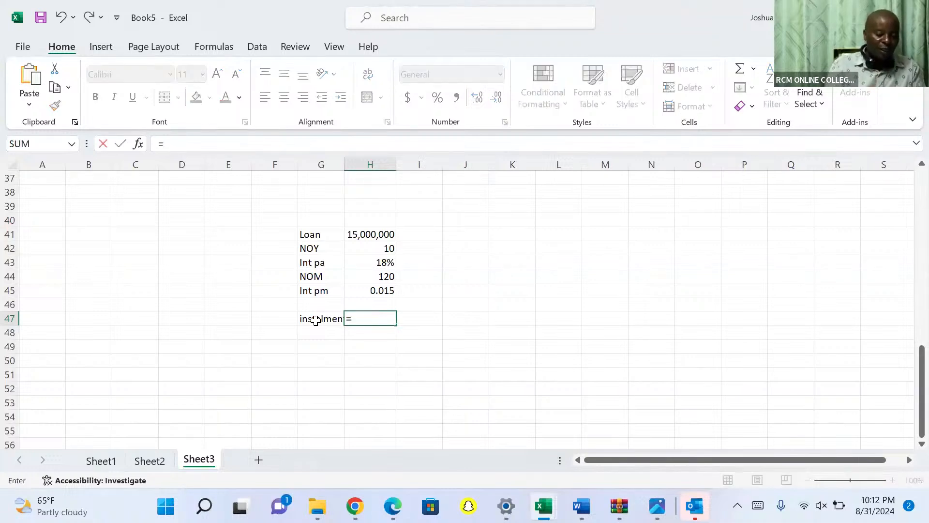
type("pmt")
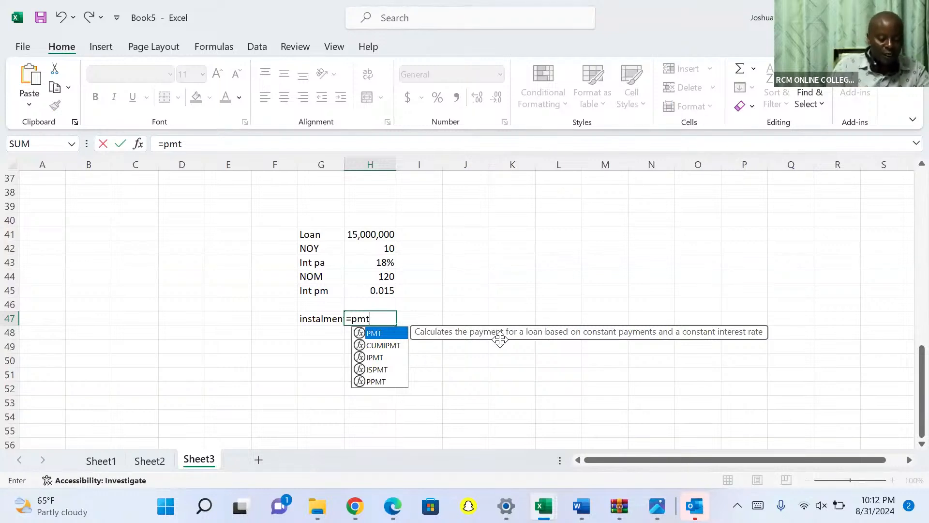
key("Tab")
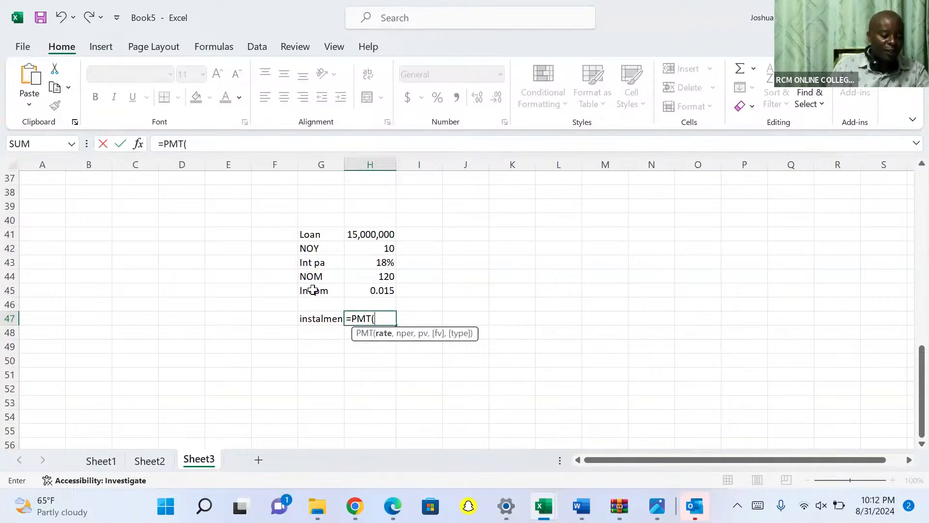
left_click(383, 290)
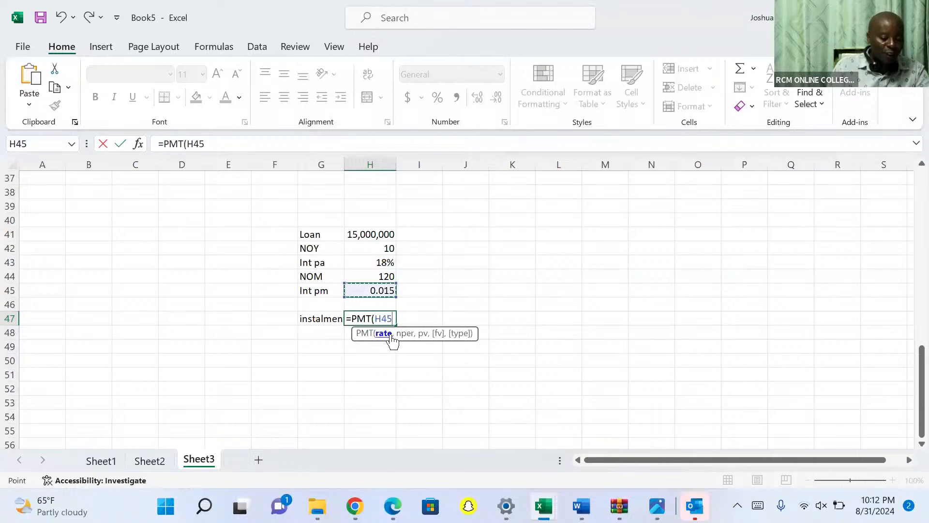
type(",")
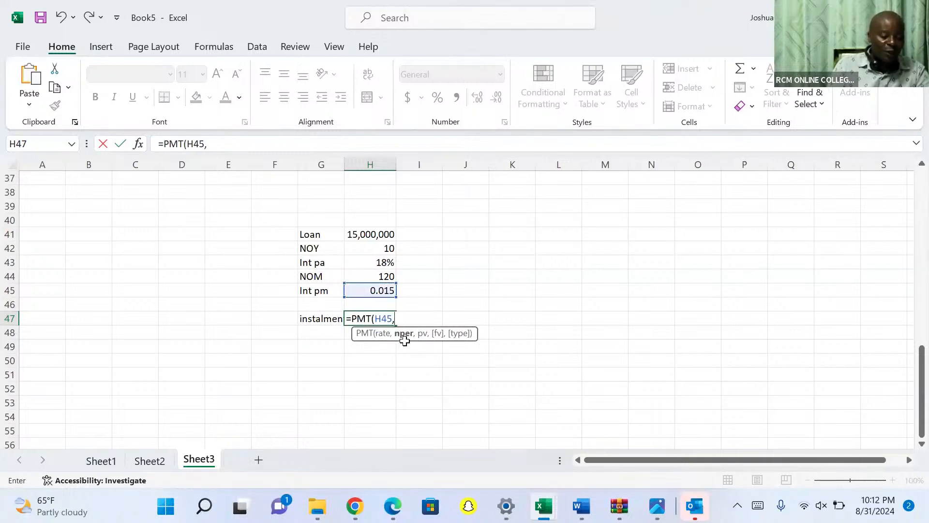
left_click(383, 275)
type(",")
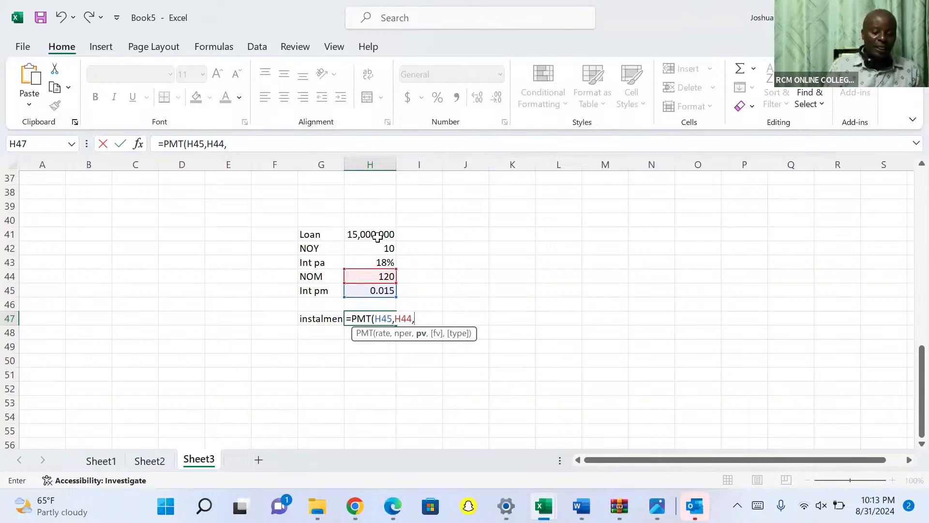
type("-")
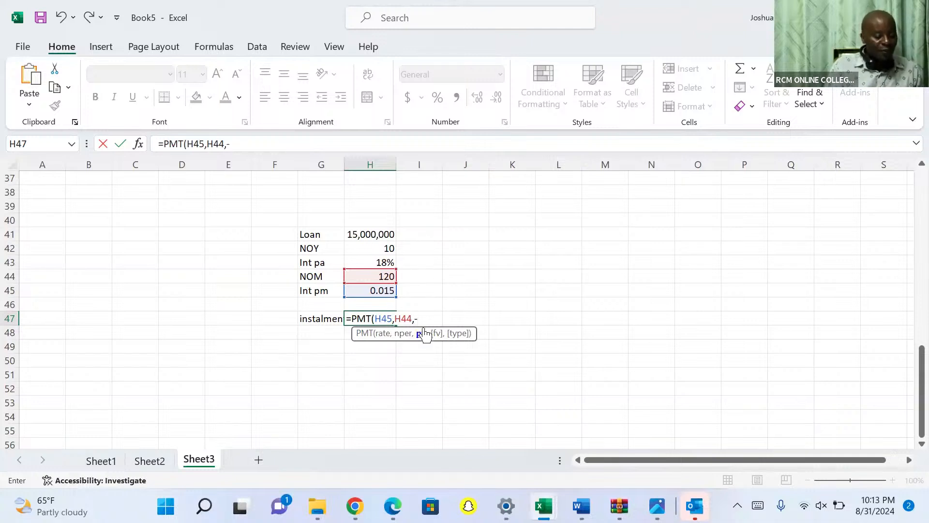
left_click(365, 234)
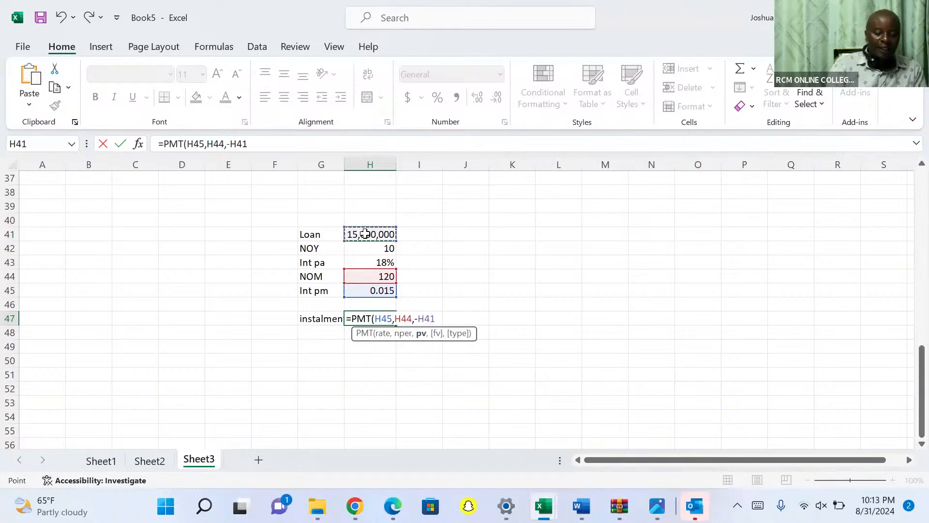
type(")")
key("Return")
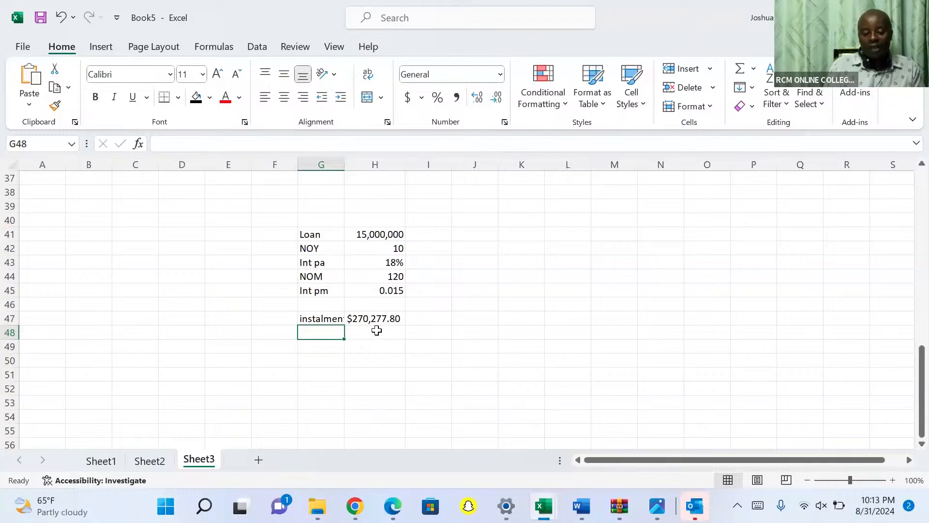
Step: Autofit the width of all columns and enter the title "Loan armotization schedule" in H49
left_click(14, 166)
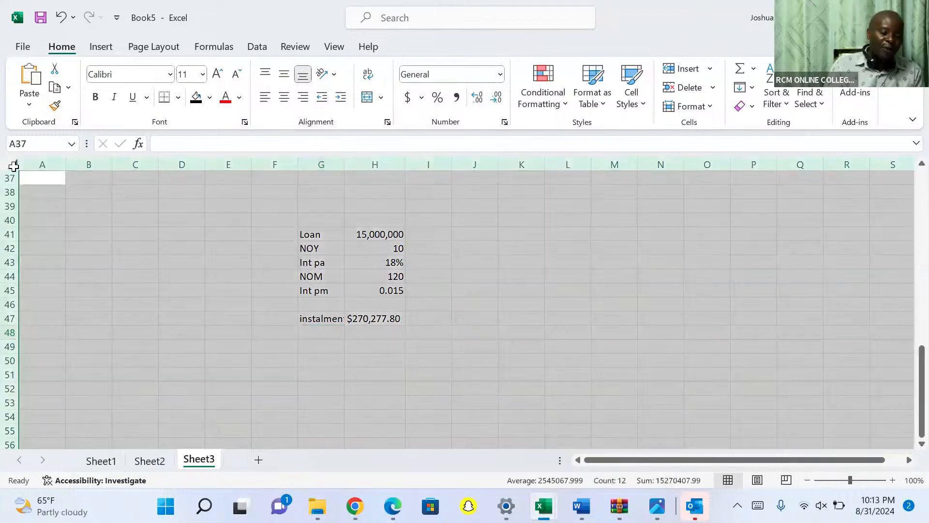
double_click(65, 165)
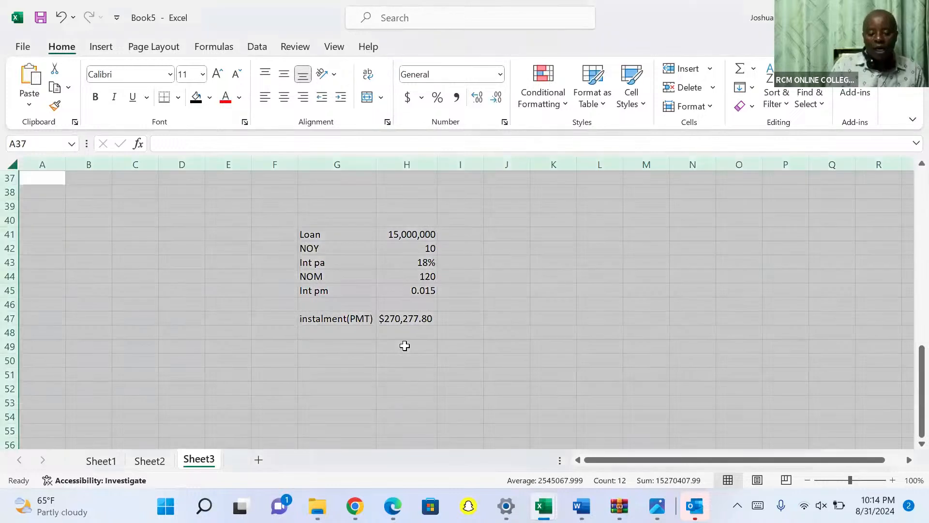
left_click(404, 346)
type("Loan armotization sched")
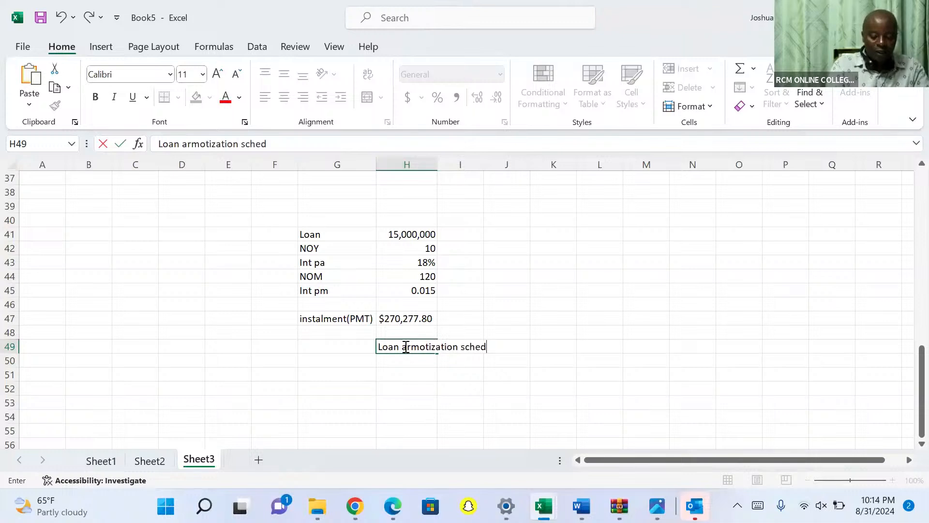
type("ule")
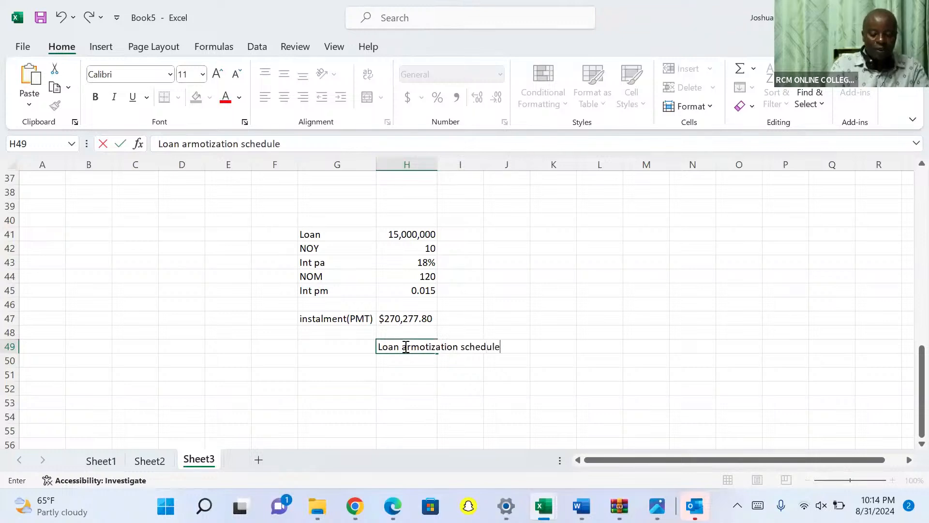
Step: Generate the month numbers 1 to 120 down column H from H51 with the formula =SEQUENCE(120)
left_click(410, 374)
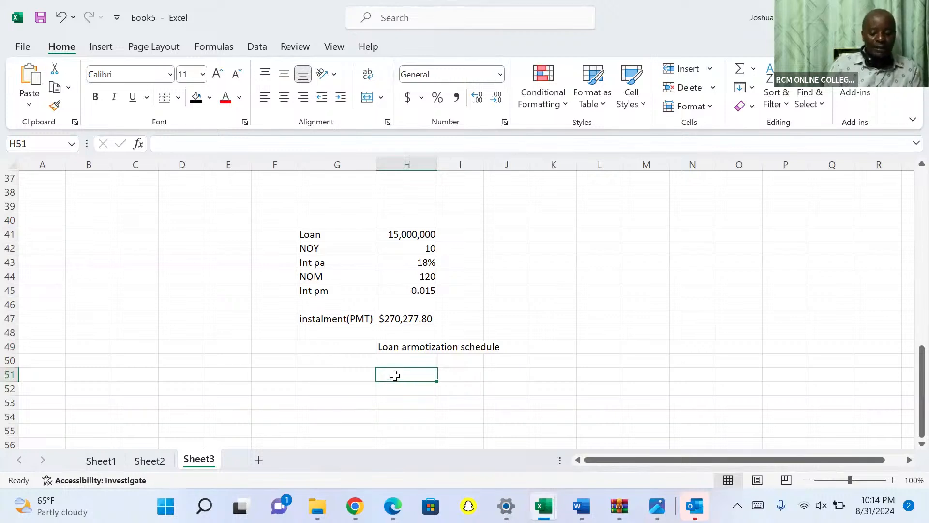
type("=sequence")
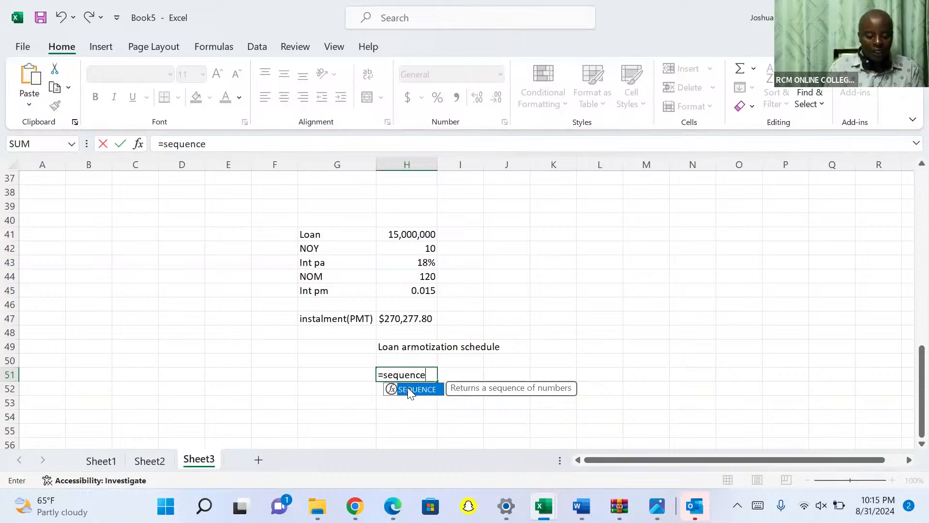
double_click(408, 389)
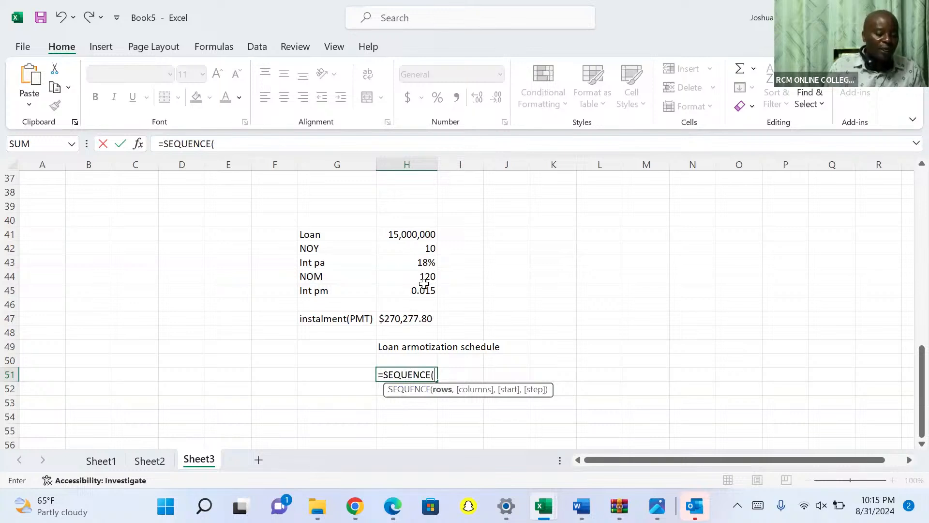
type("120")
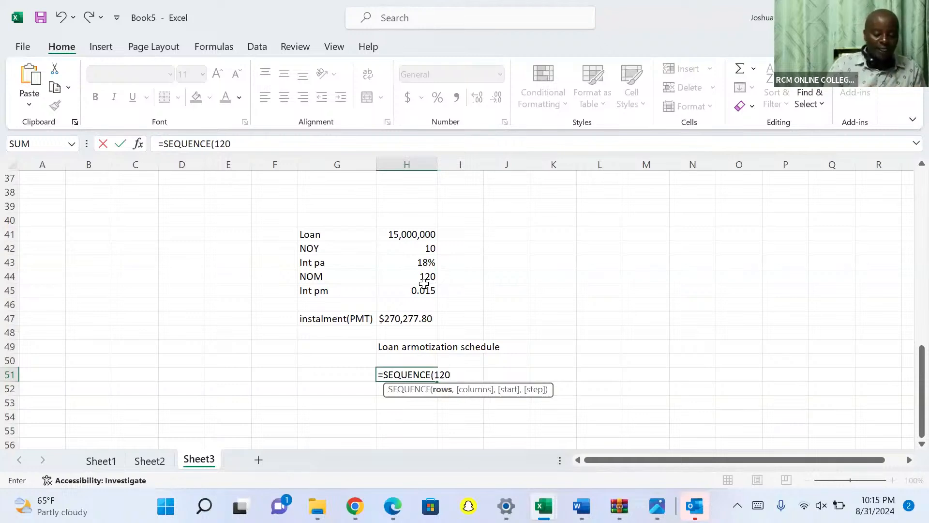
key("Return")
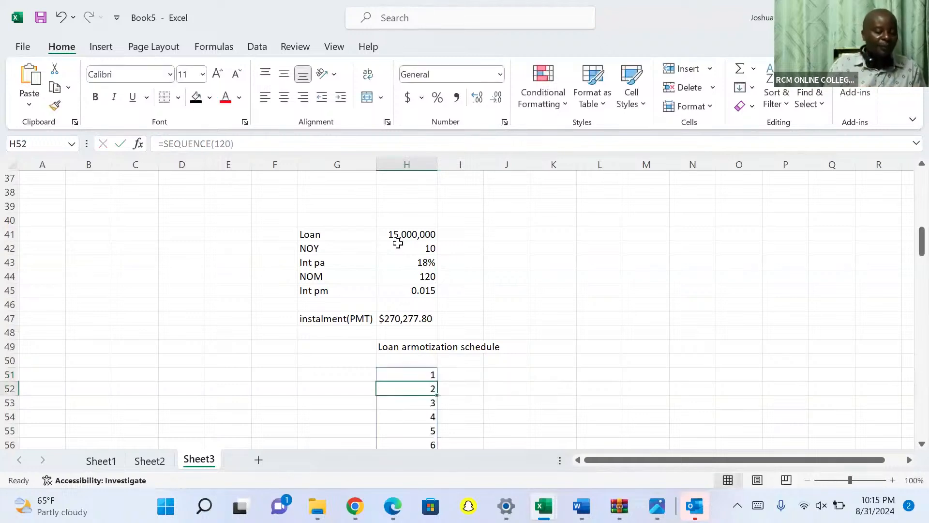
Step: Enter 0 in H50 above the month numbers and check both ends of the sequence
left_click(424, 359)
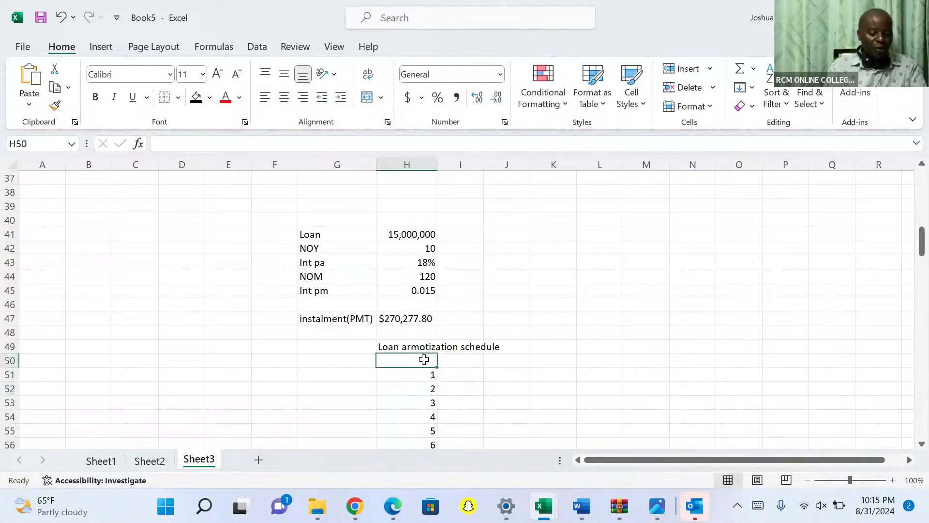
type("0")
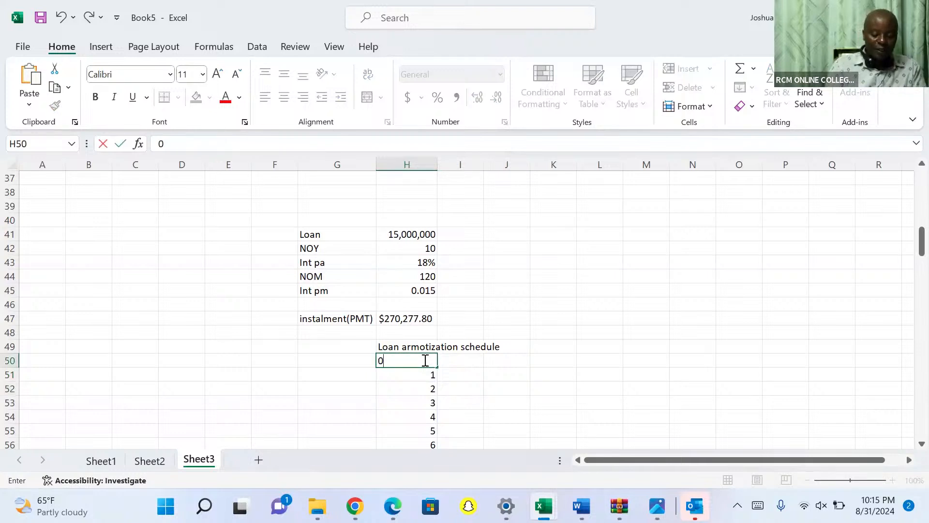
key("ctrl+Return")
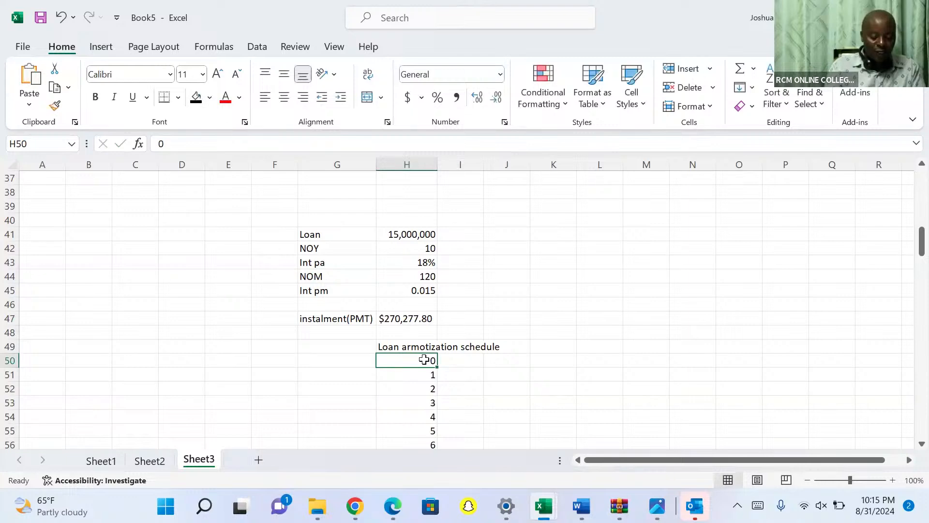
key("ctrl+Down")
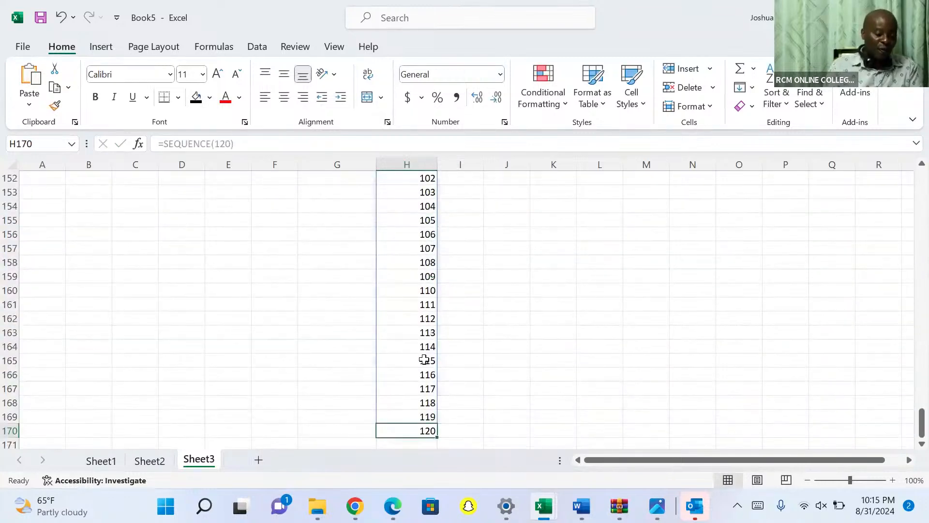
key("ctrl+Up")
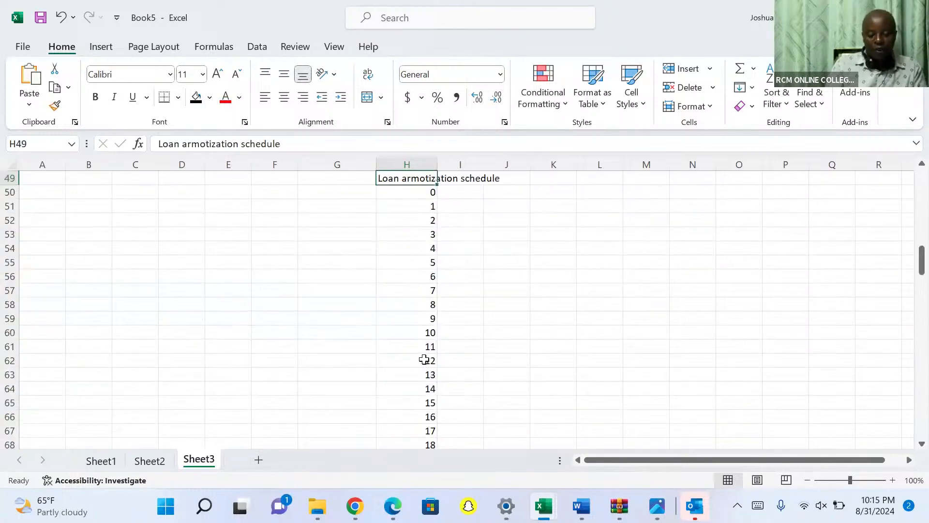
left_click(647, 344)
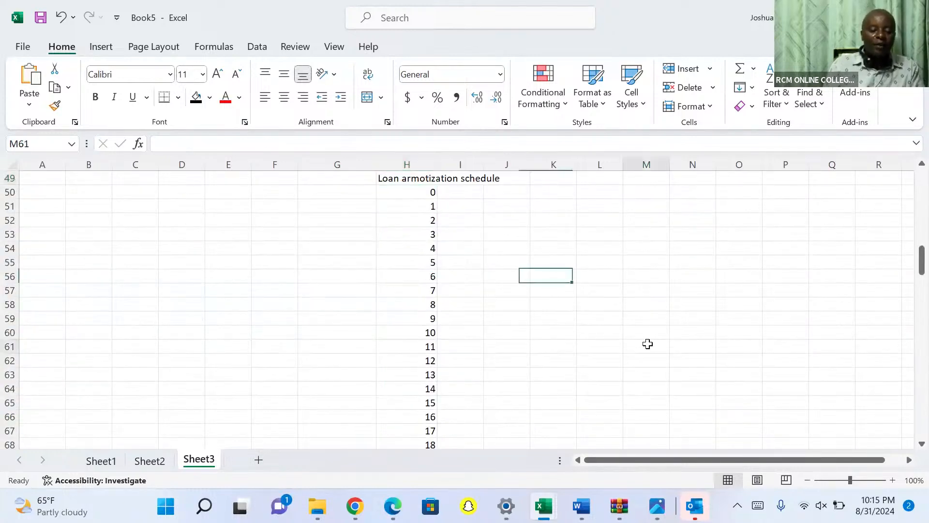
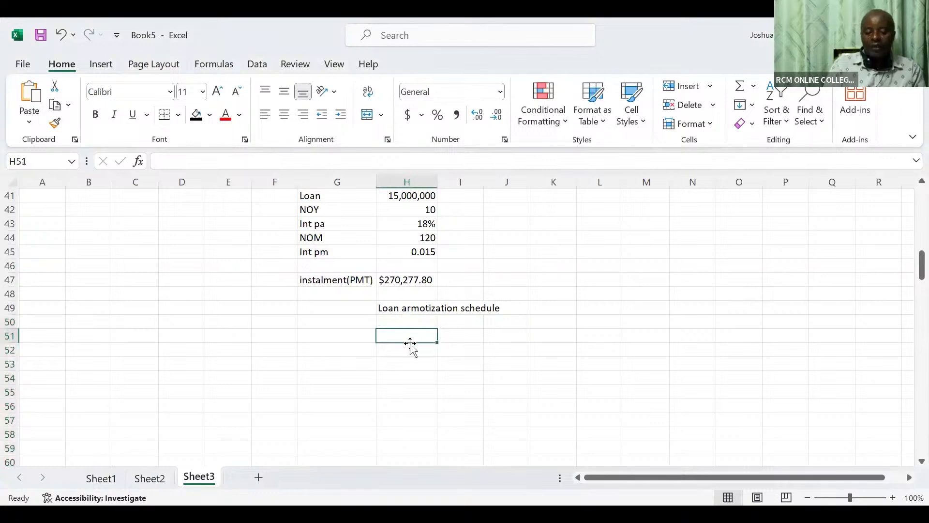
Step: Generate the 120 month numbers down column H from H52 with the formula =SEQUENCE(120)
left_click(410, 348)
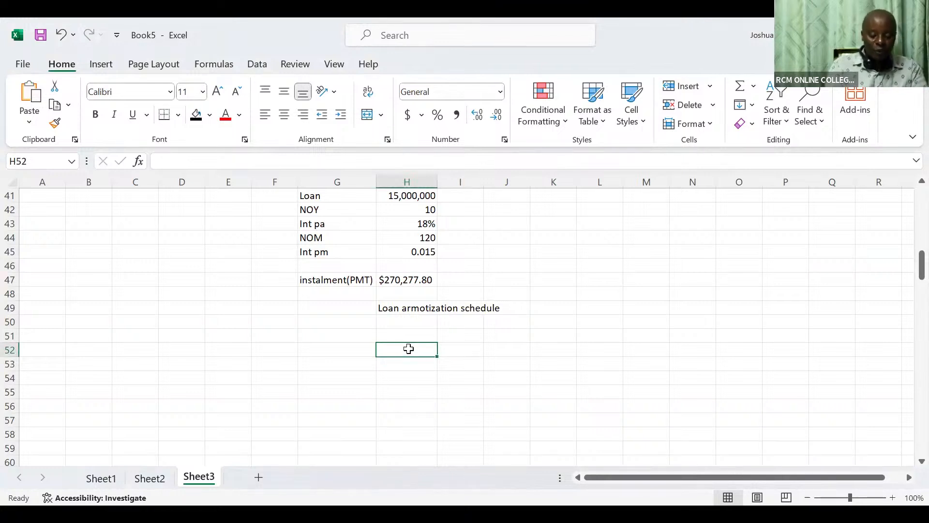
type("=")
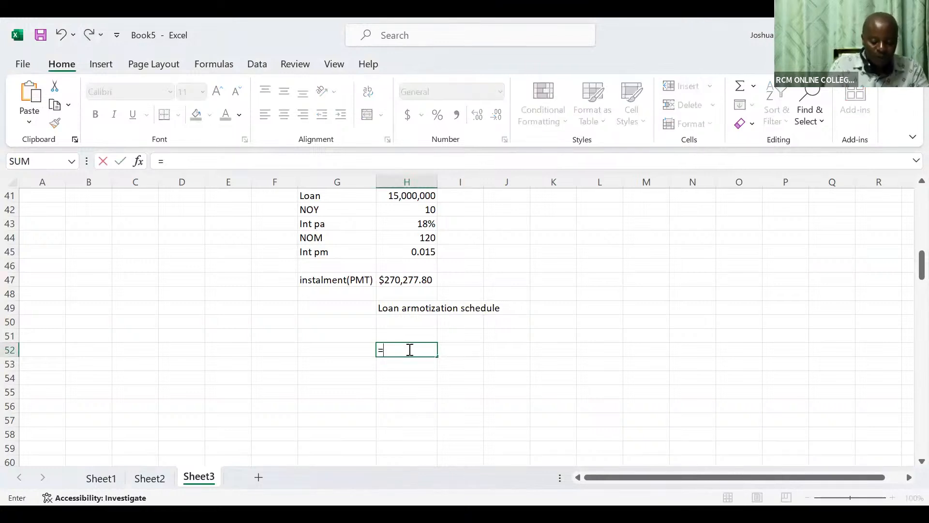
type("sequence")
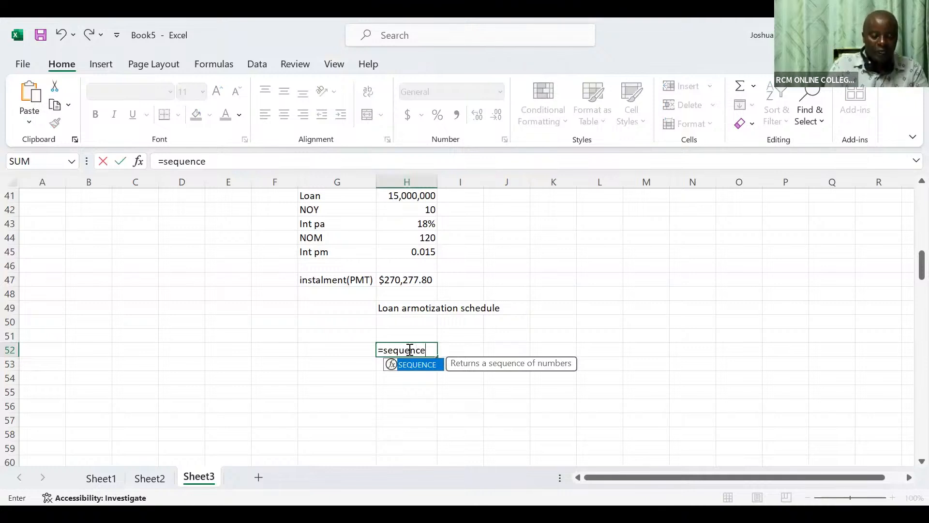
key("Tab")
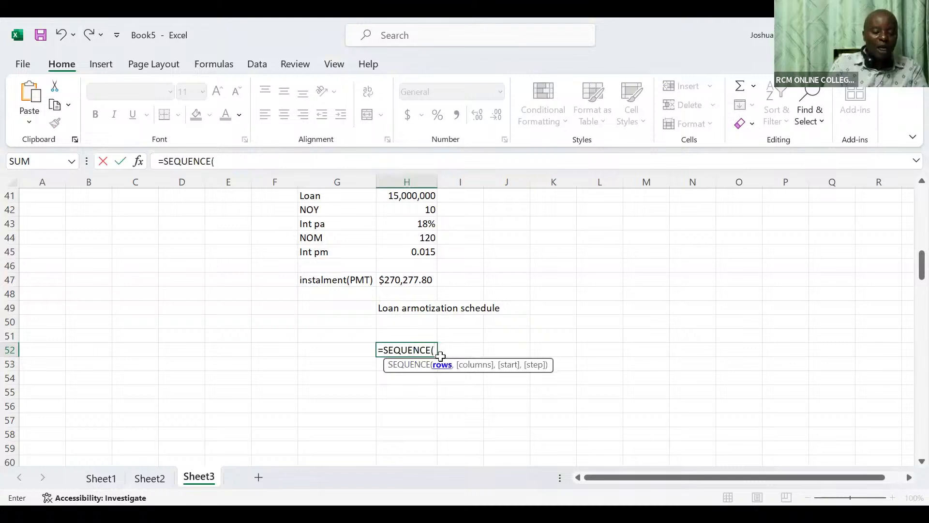
type("120")
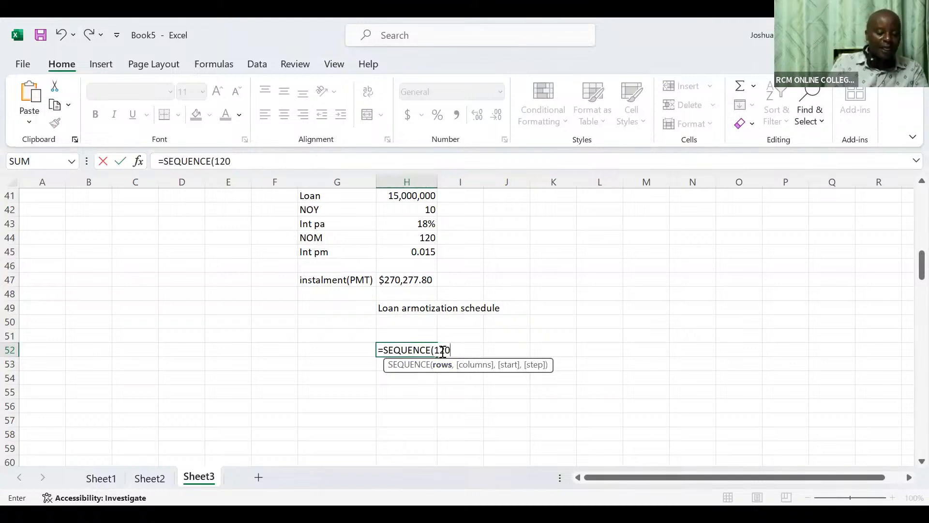
key("Return")
Step: Enter 0 in H51 as the starting period and insert a blank row above it
left_click(417, 335)
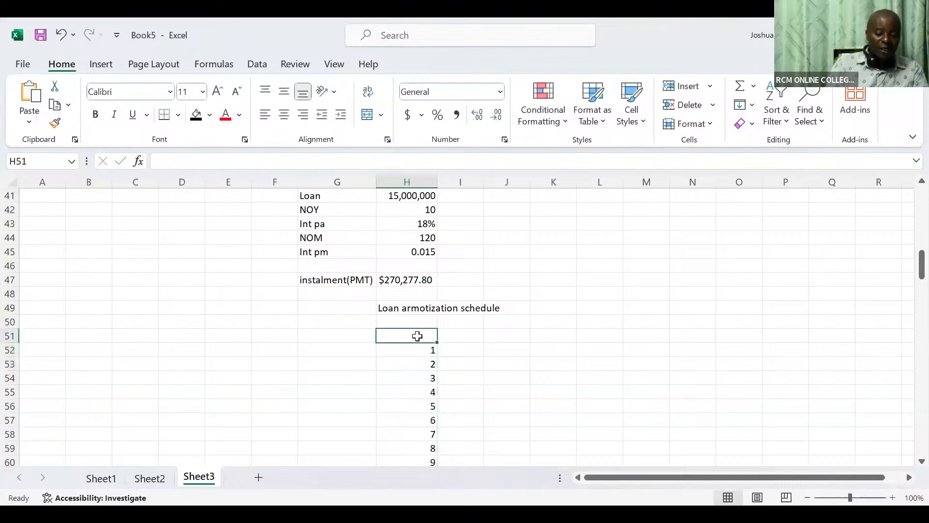
type("0")
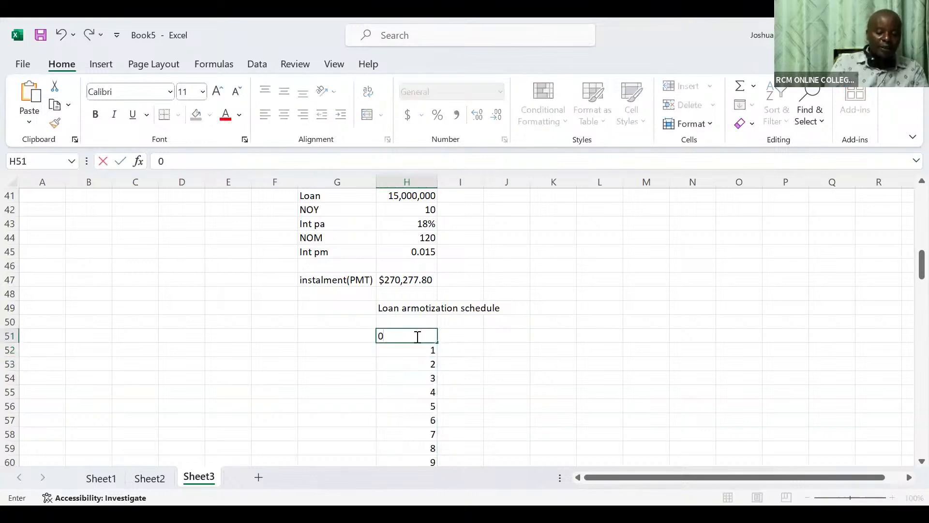
left_click(396, 321)
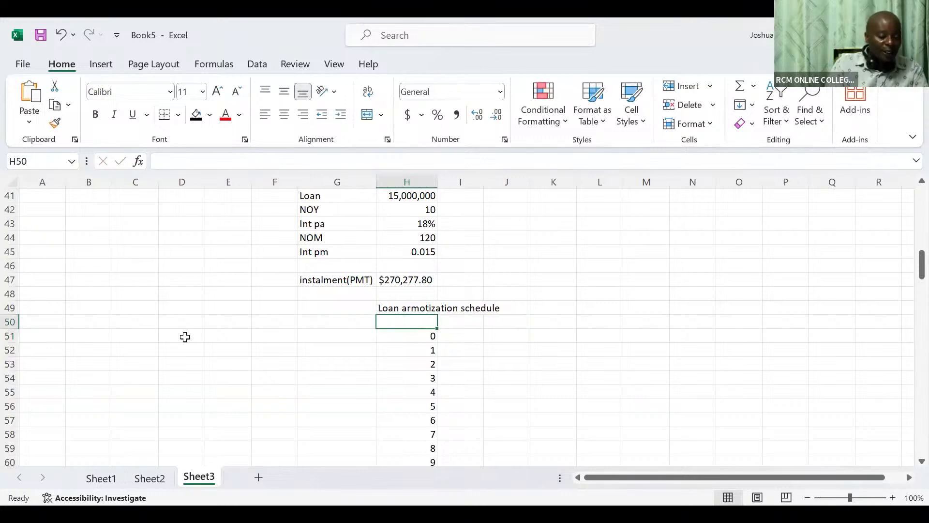
left_click(10, 335)
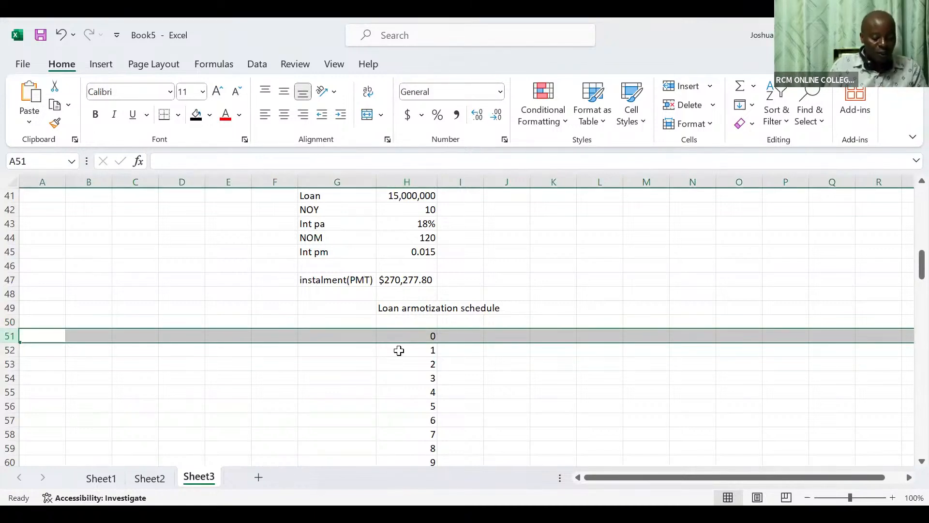
key("ctrl+plus")
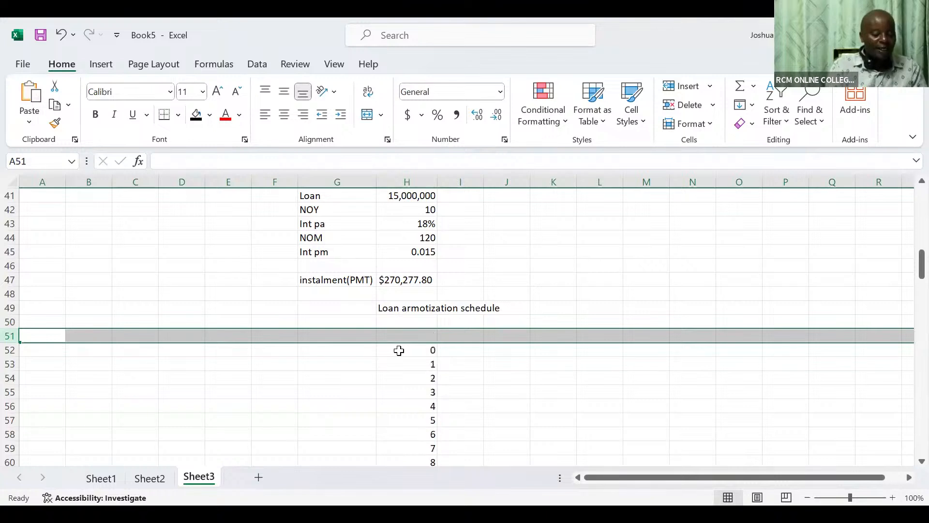
Step: Insert another blank row at row 51 and enter the note "control shift + to add a row or a column" in M53
key("ctrl+plus")
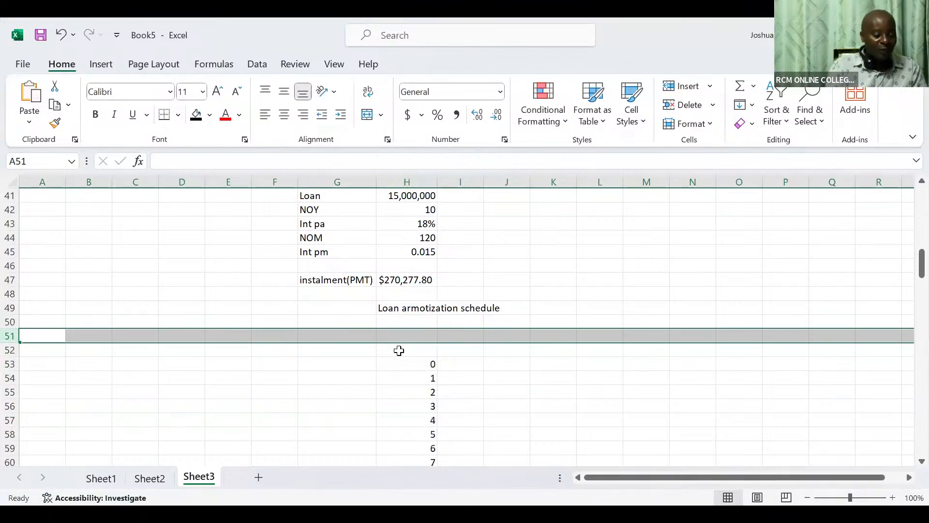
left_click(651, 362)
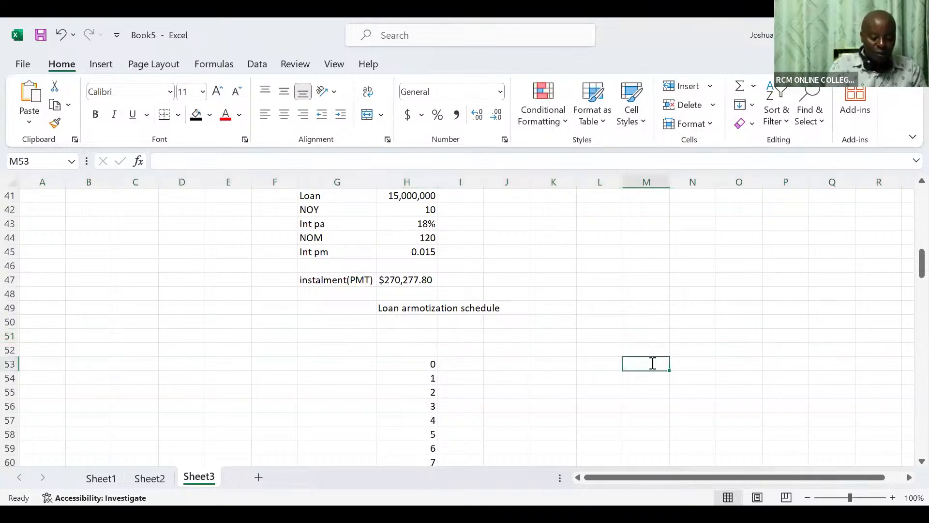
type("contro")
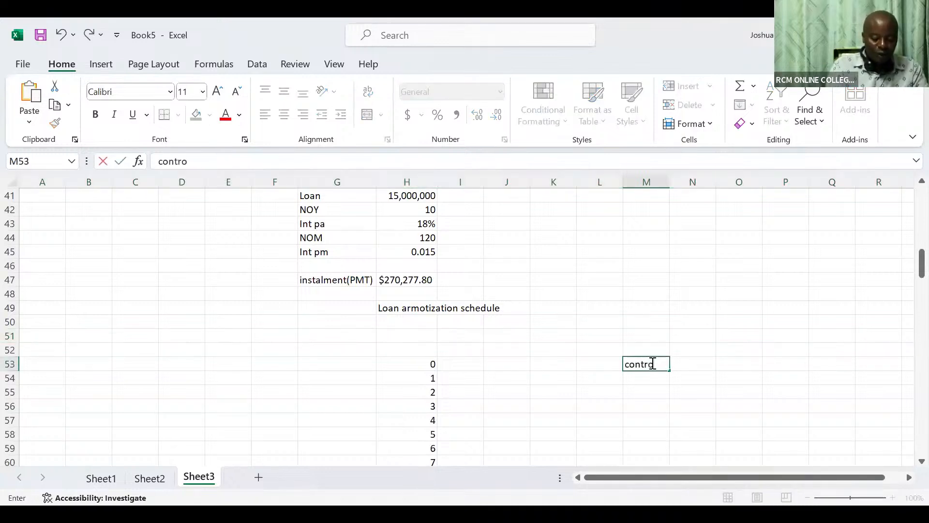
type("l sh")
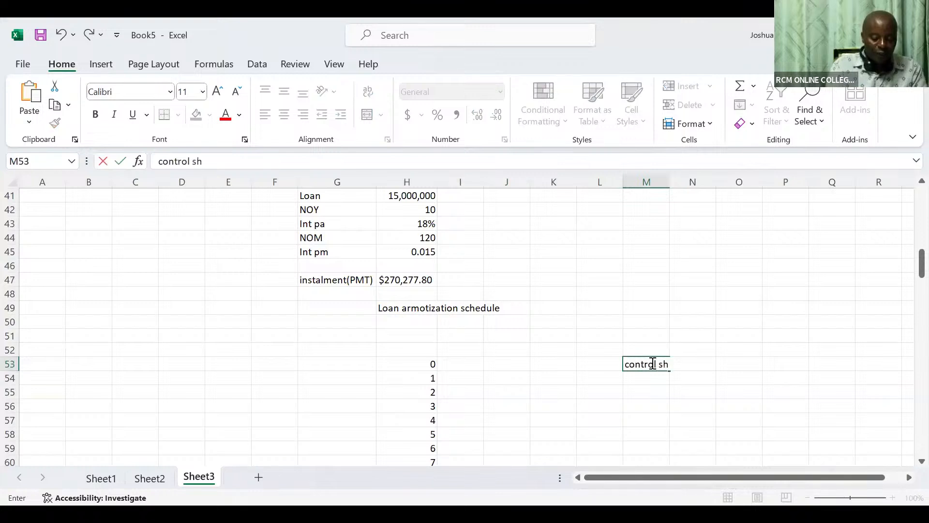
type("ift +")
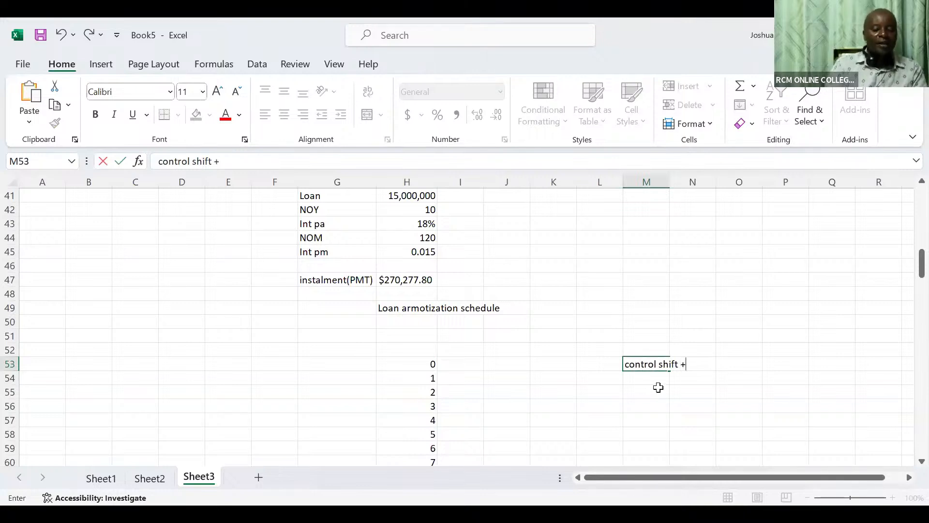
type(" to ")
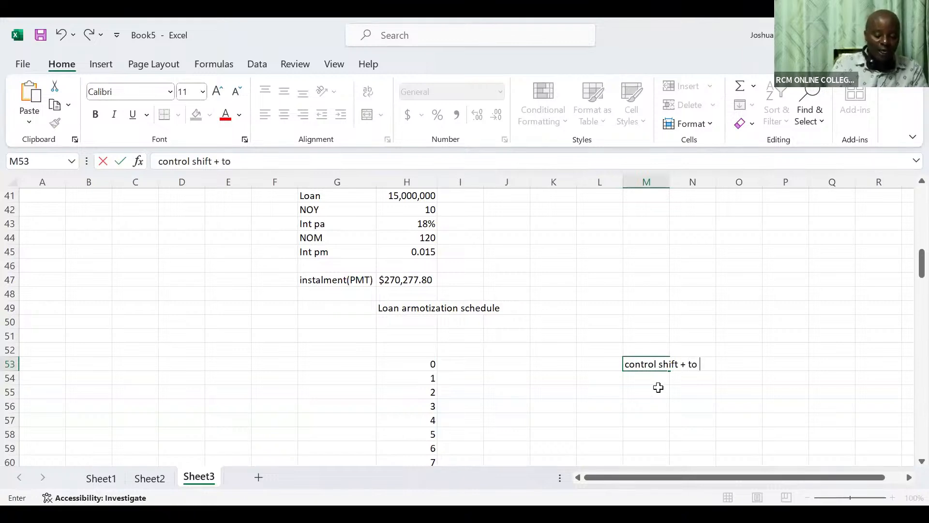
type("add a r")
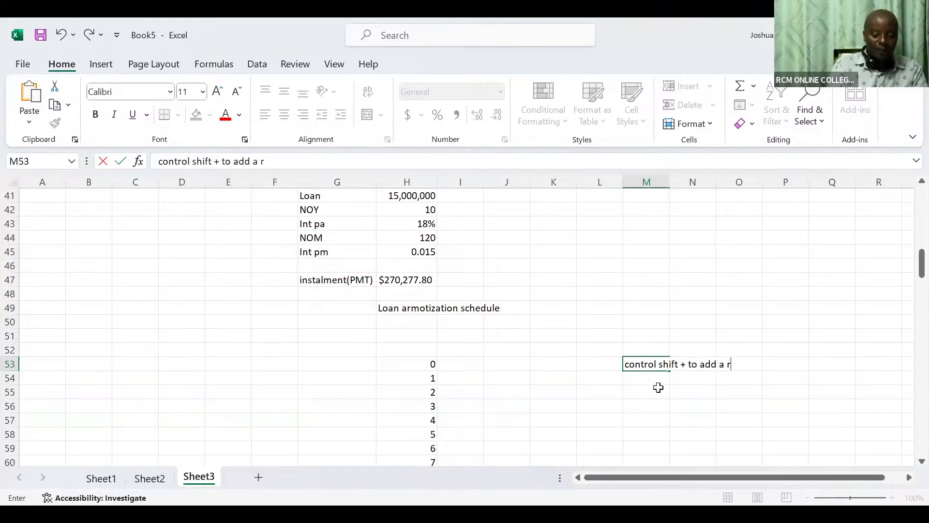
type("ow or a")
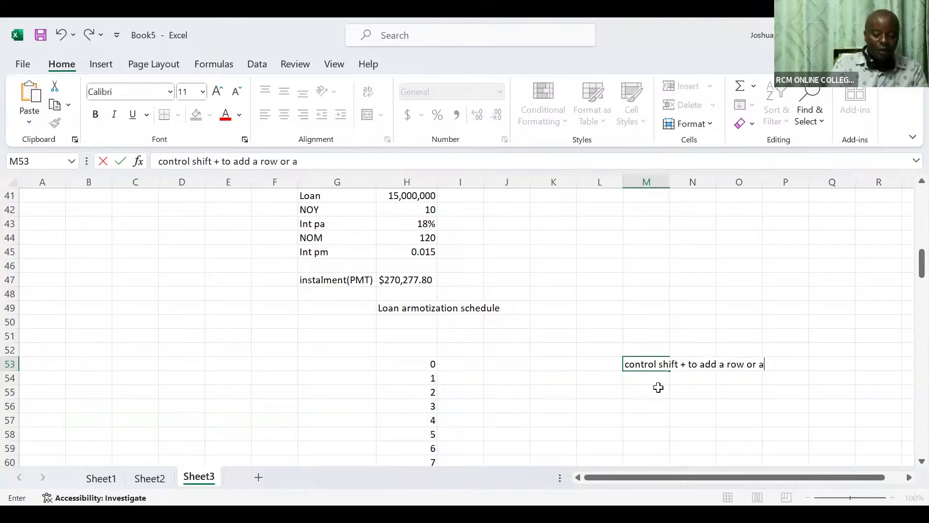
type(" column")
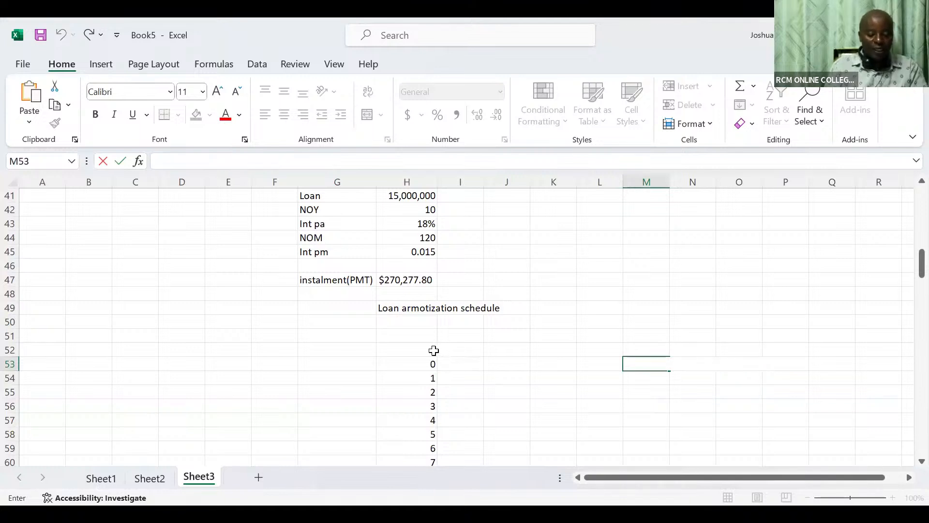
Step: Undo the note in M53 and the blank rows inserted above the starting period
key("ctrl+z")
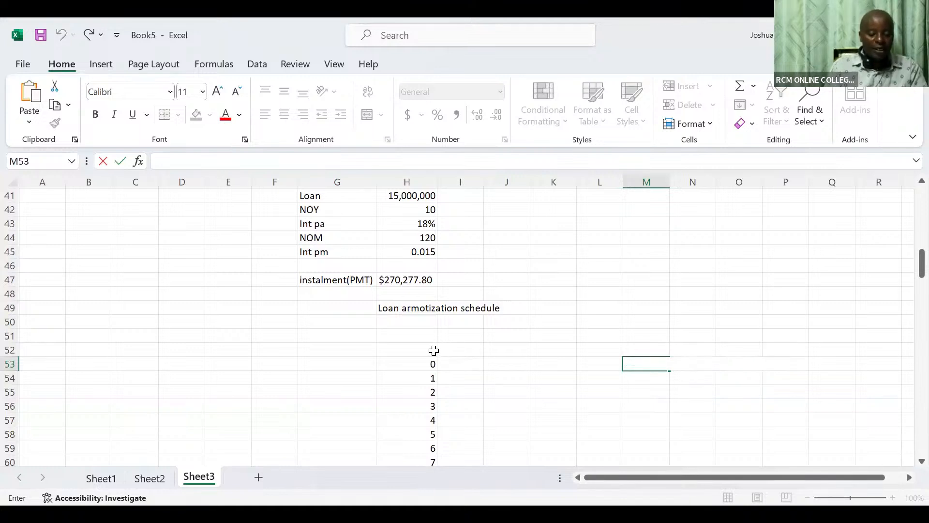
key("ctrl+z")
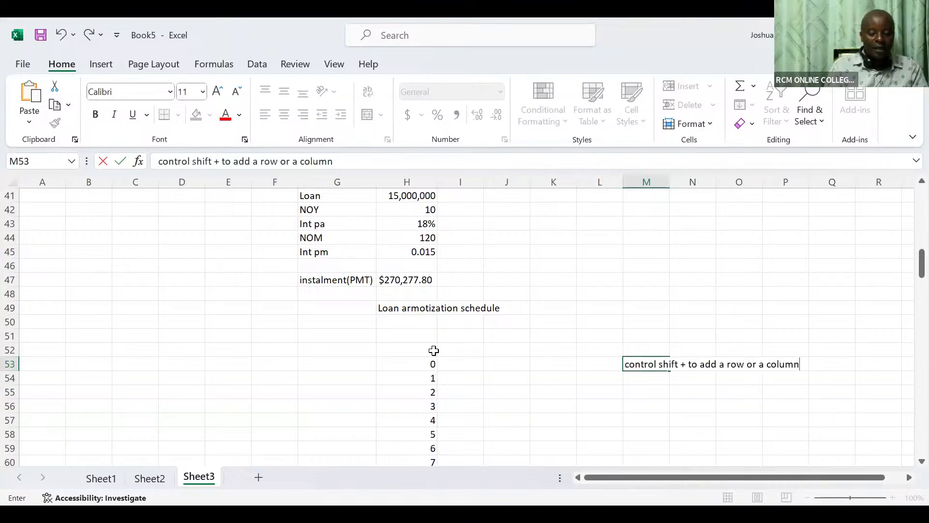
left_click(433, 350)
key("ctrl+z")
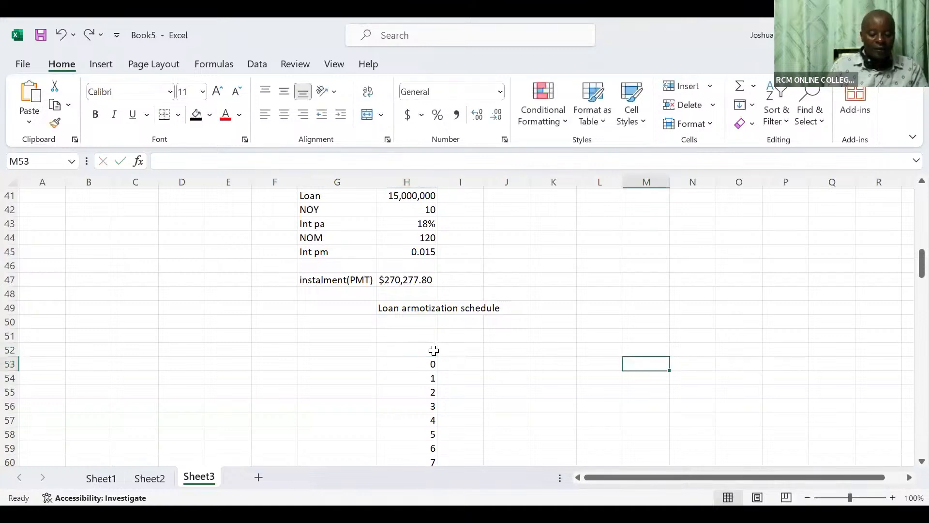
left_click(433, 350)
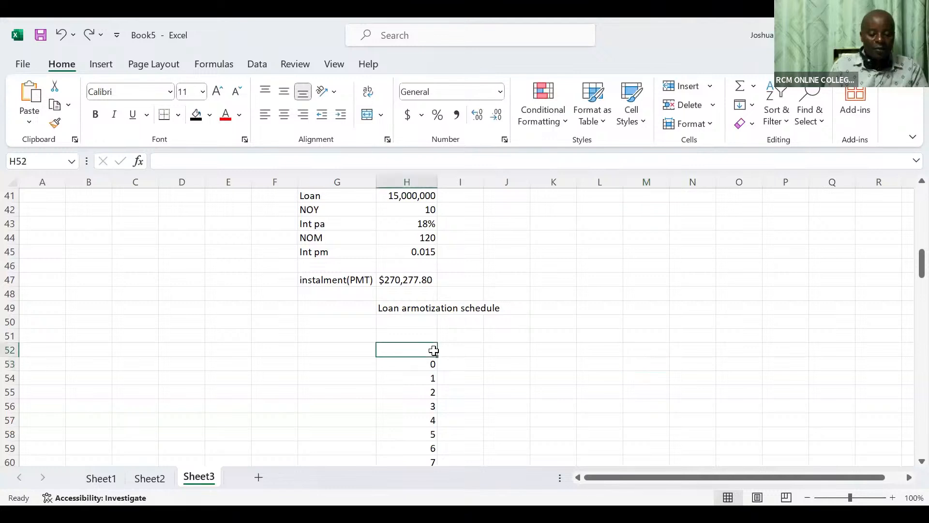
key("ctrl+z")
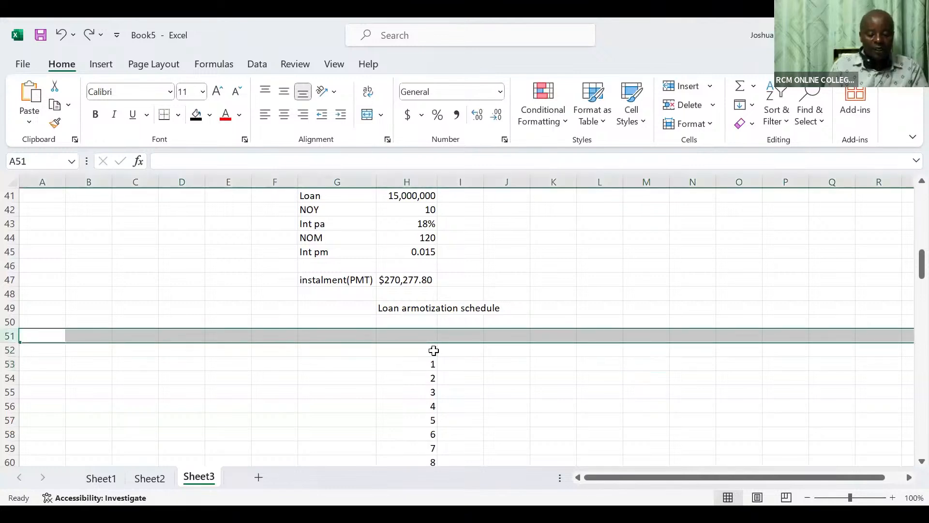
key("ctrl+z")
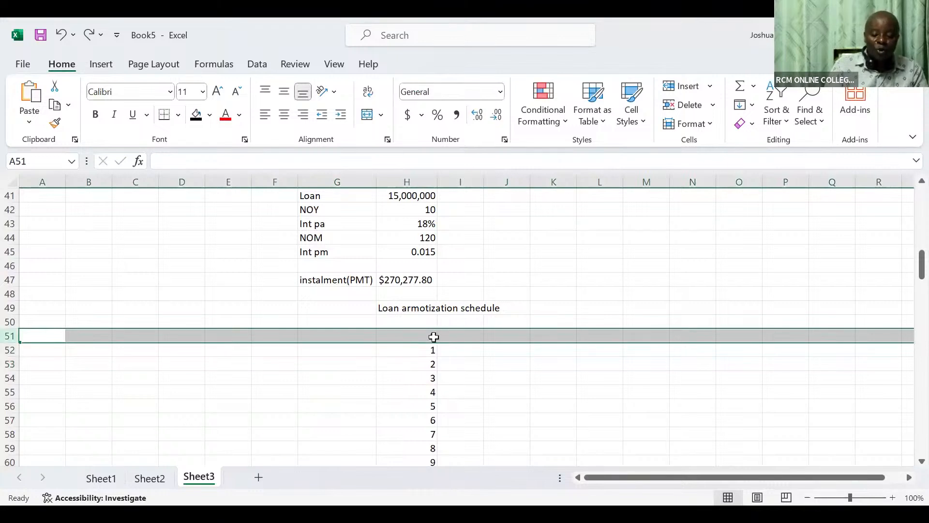
Step: Insert one blank row at row 51, directly above the starting period 0
left_click(39, 353)
left_click(9, 335)
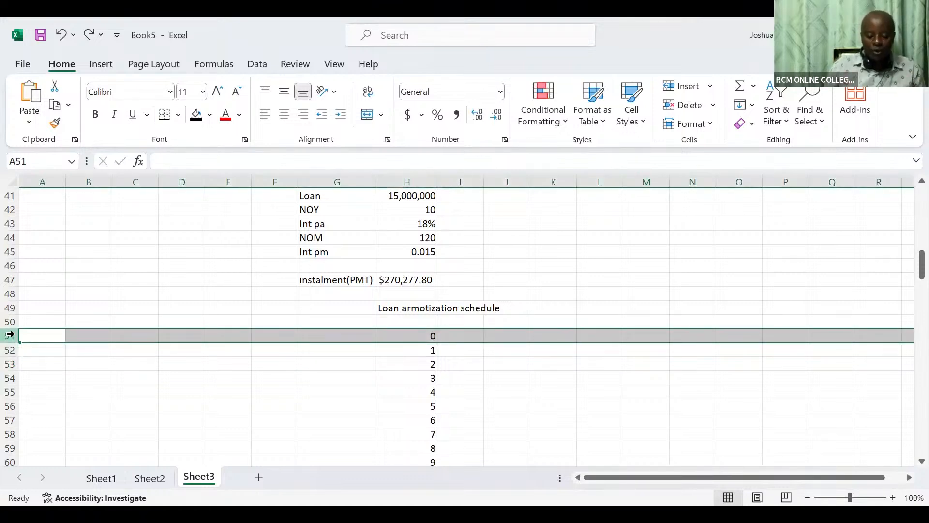
key("ctrl+shift+plus")
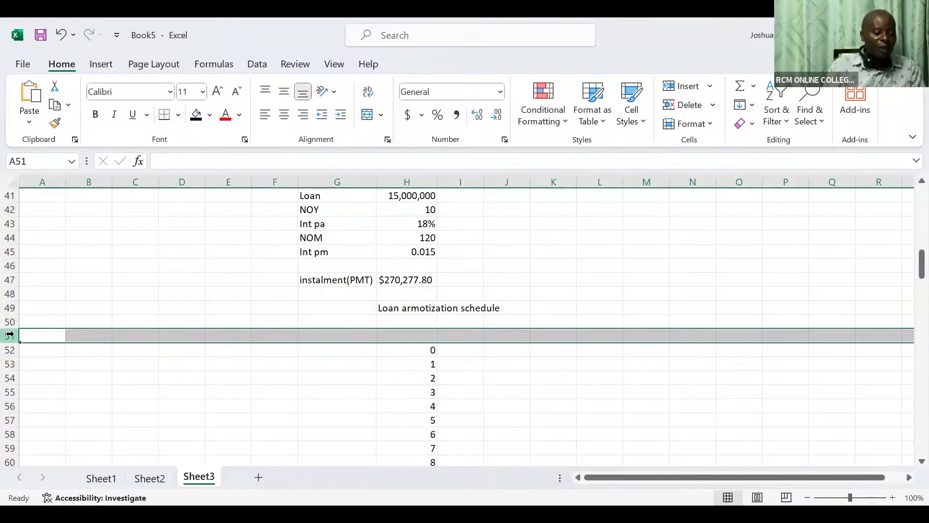
Step: Enter the schedule column headings "Time" in H51 and "Opening balance" in I51
left_click(414, 339)
type("T")
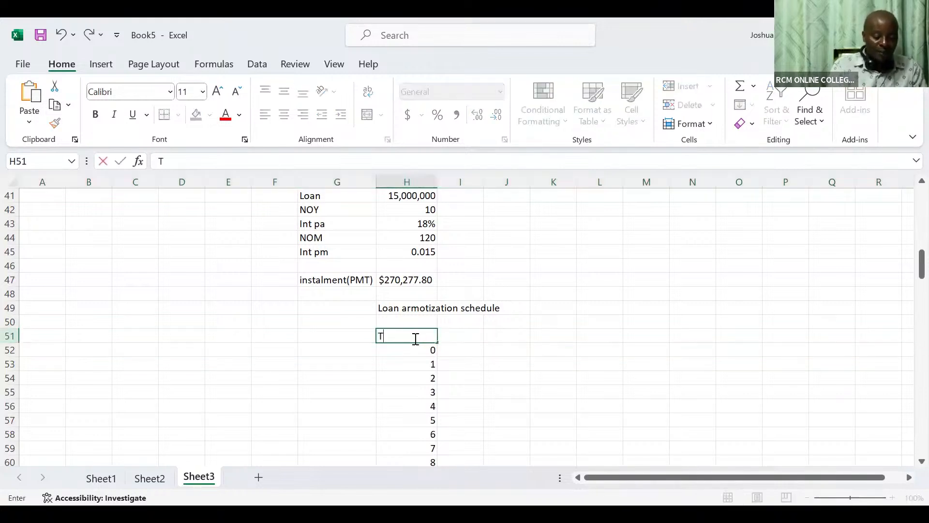
type("ime")
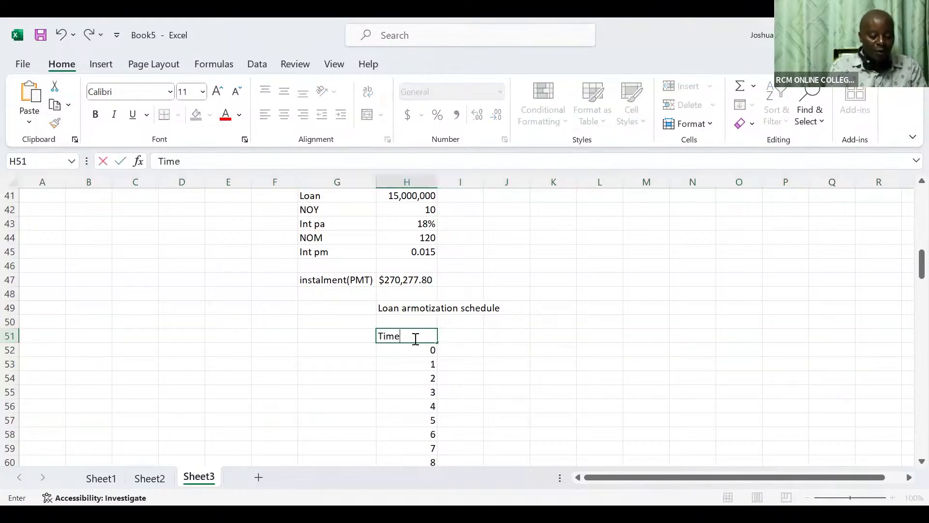
key("Tab")
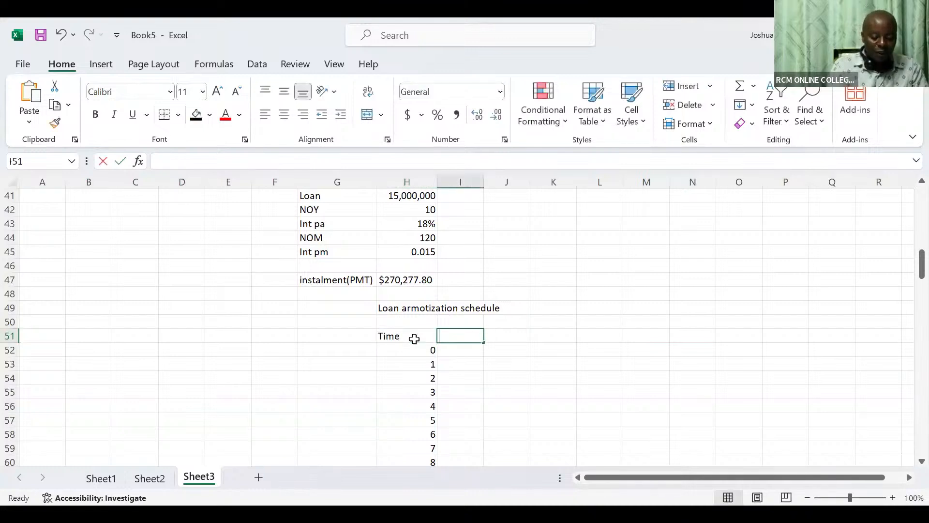
type("Opening ")
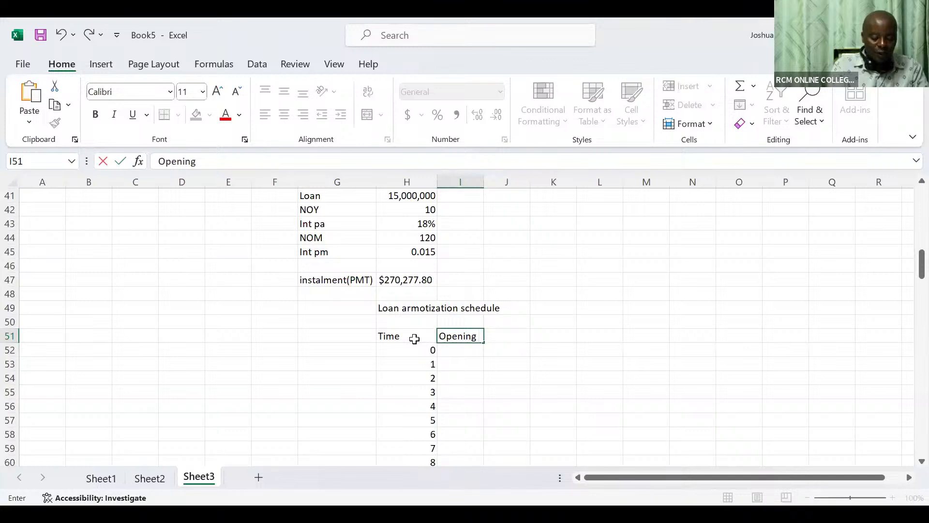
type("balan")
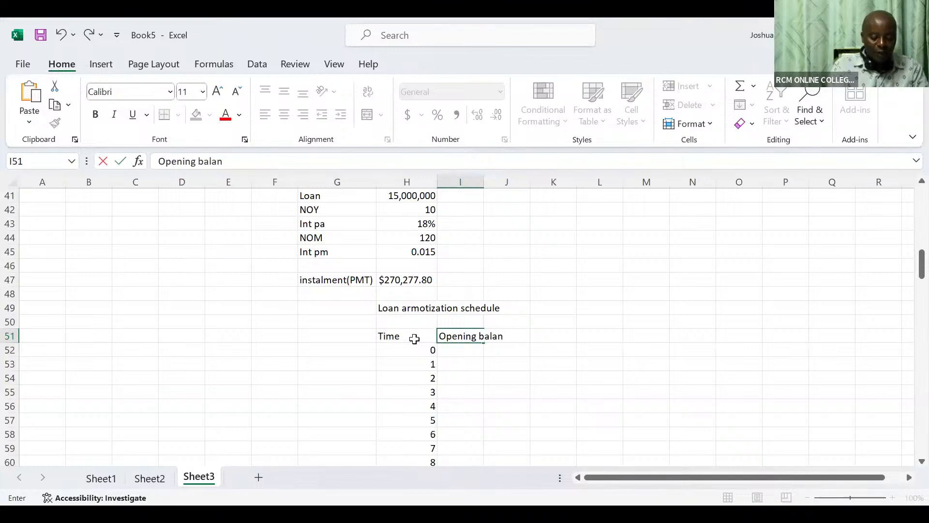
type("ce")
key("Tab")
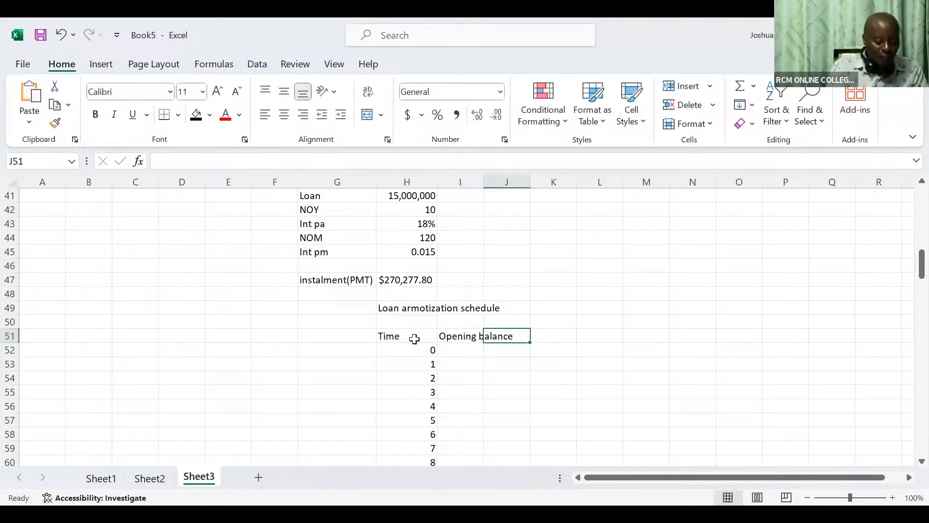
Step: Continue the schedule headings with "PMT" in J51, "Interest" in K51 and "Principal" in L51
type("PMT")
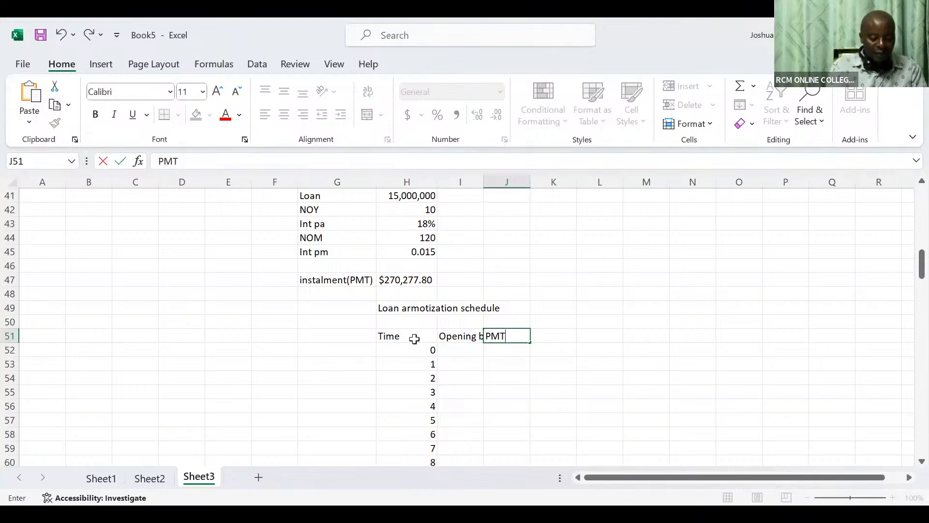
key("Tab")
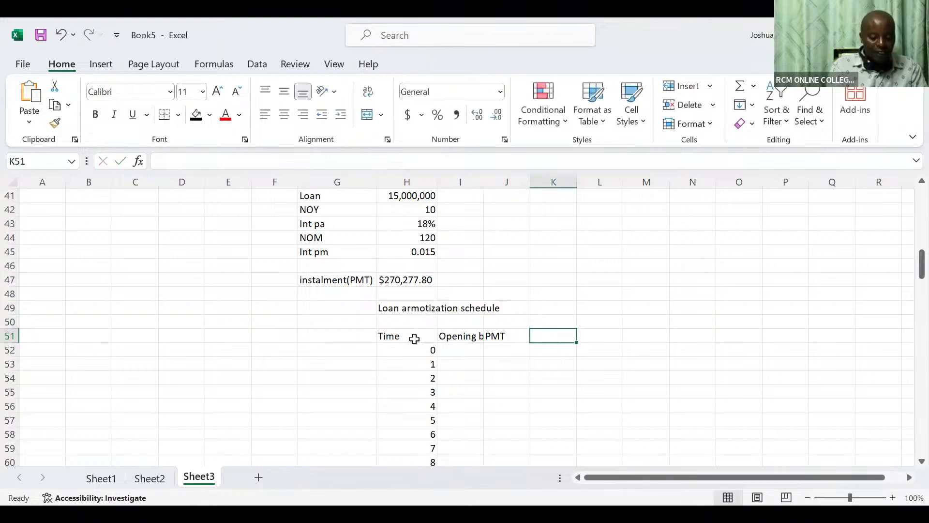
type("Int")
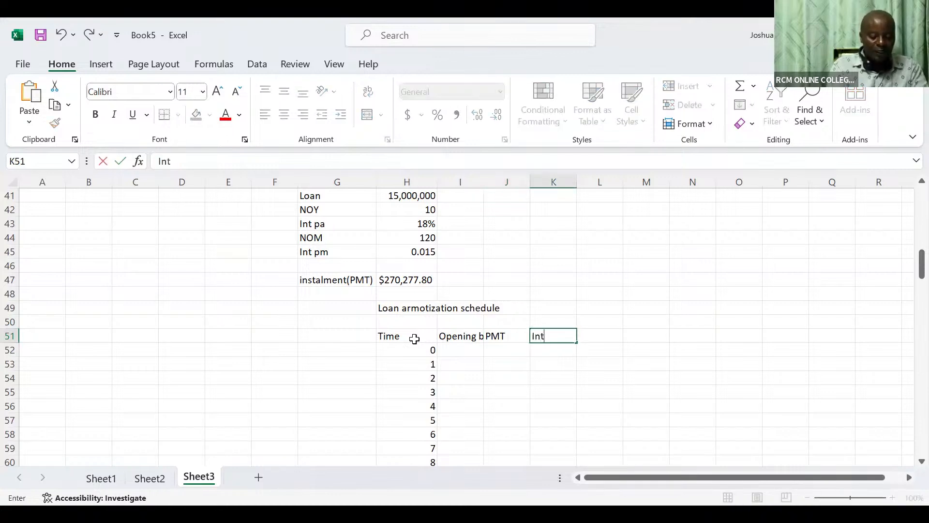
type("eres")
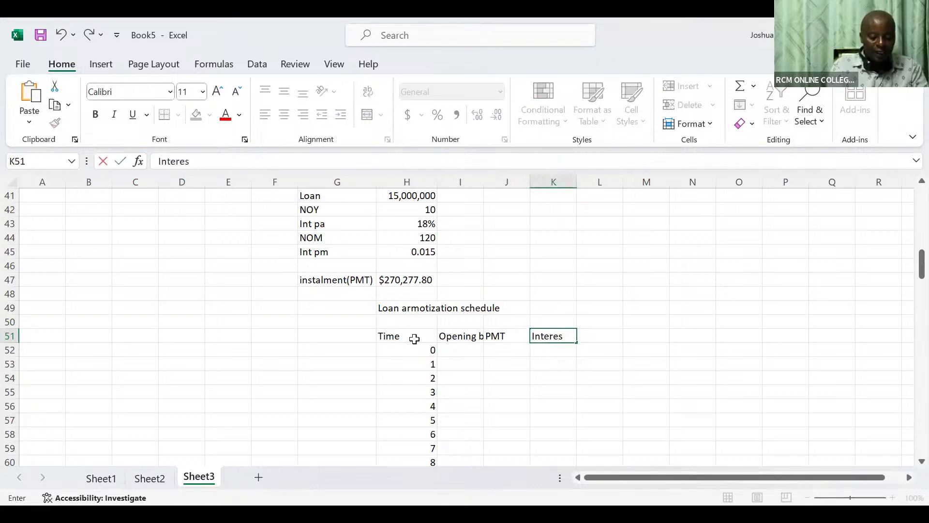
type("t")
key("Tab")
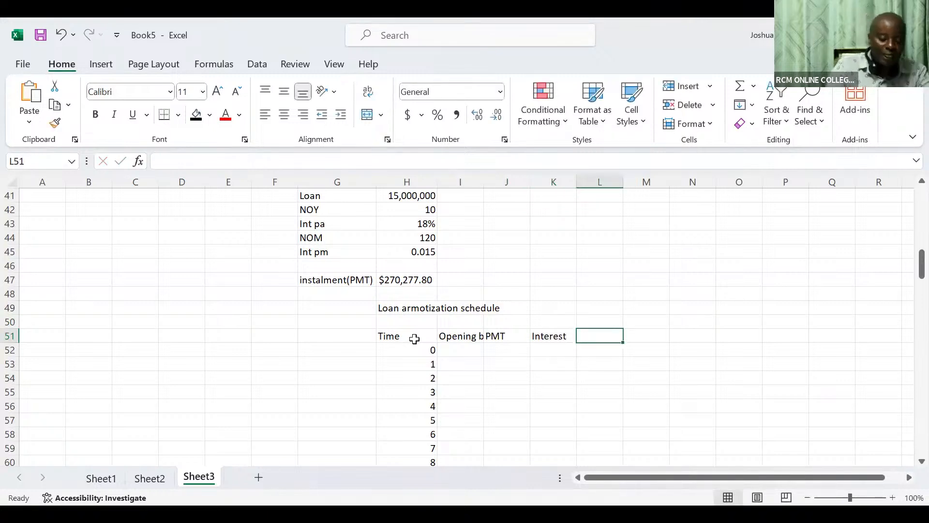
type("Pr")
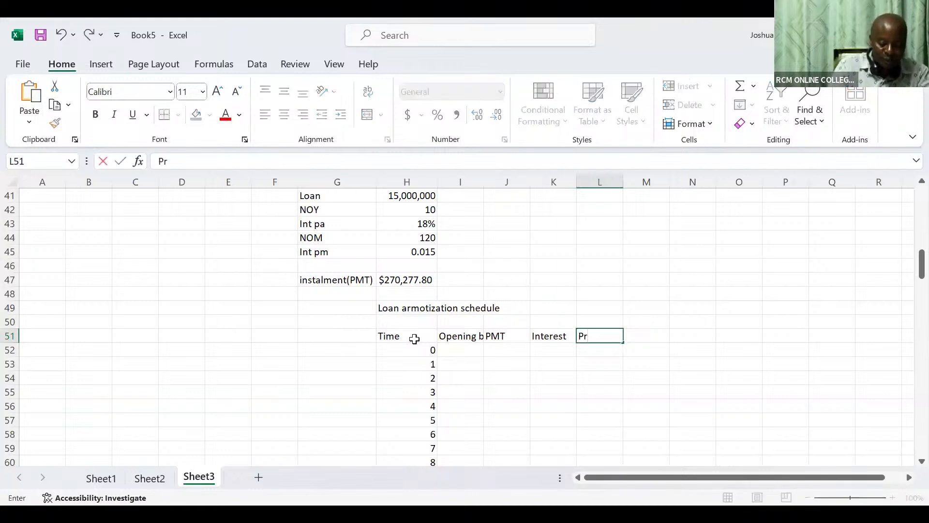
type("incipal")
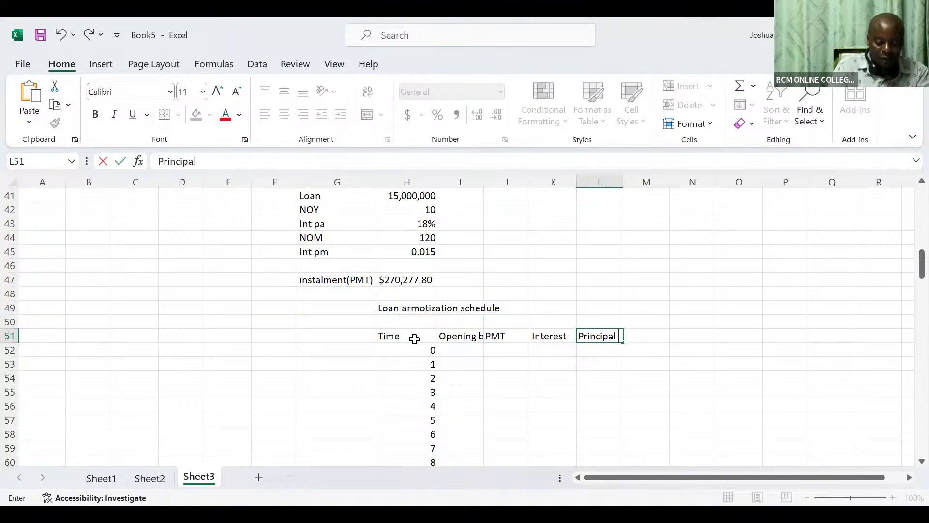
key("Tab")
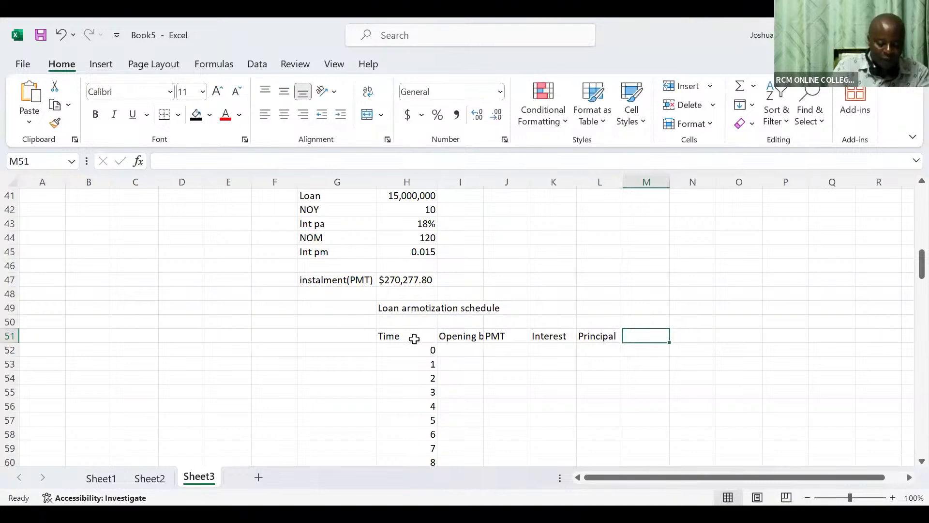
Step: Enter the last schedule column heading, "closing balance", in M51
type("clow")
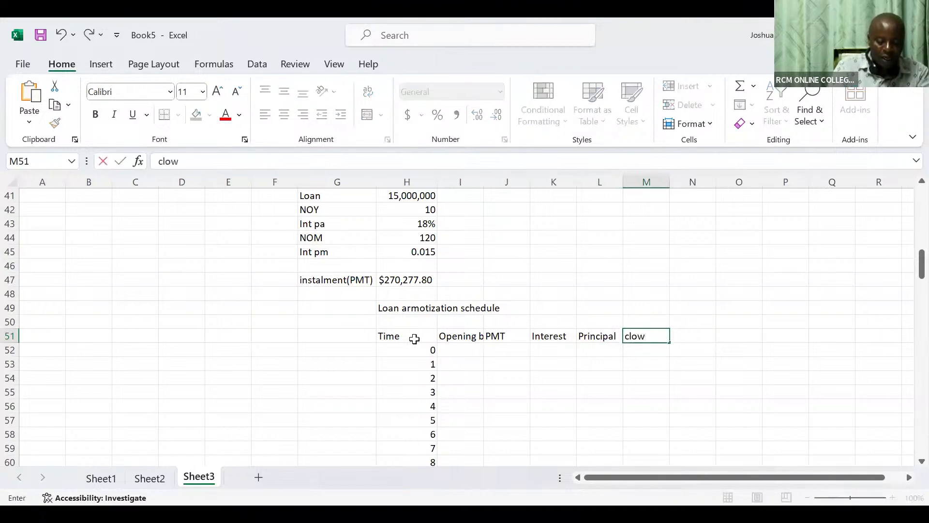
key("BackSpace")
type("sing")
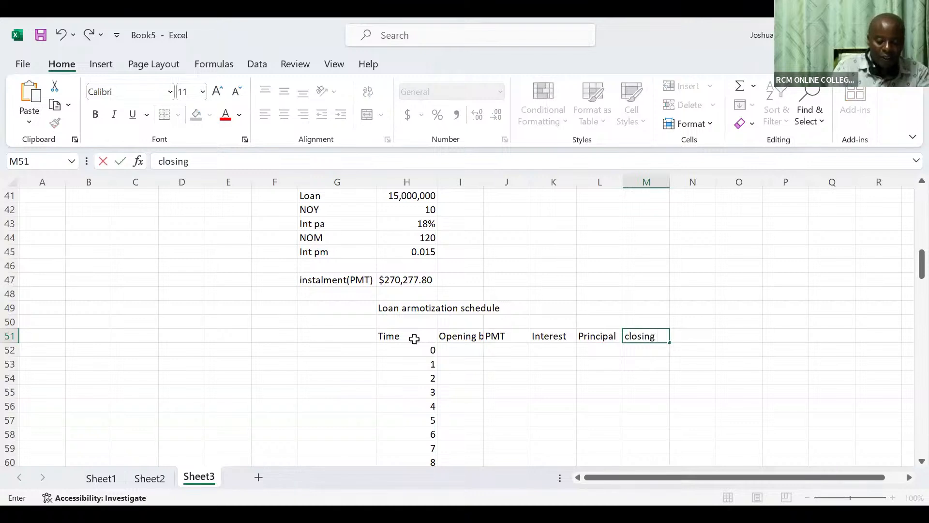
type(" bala")
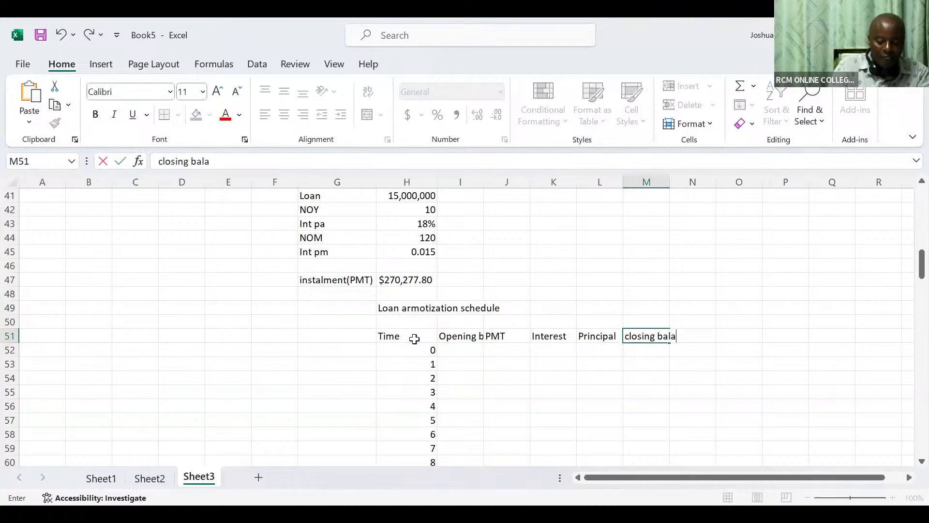
type("nce")
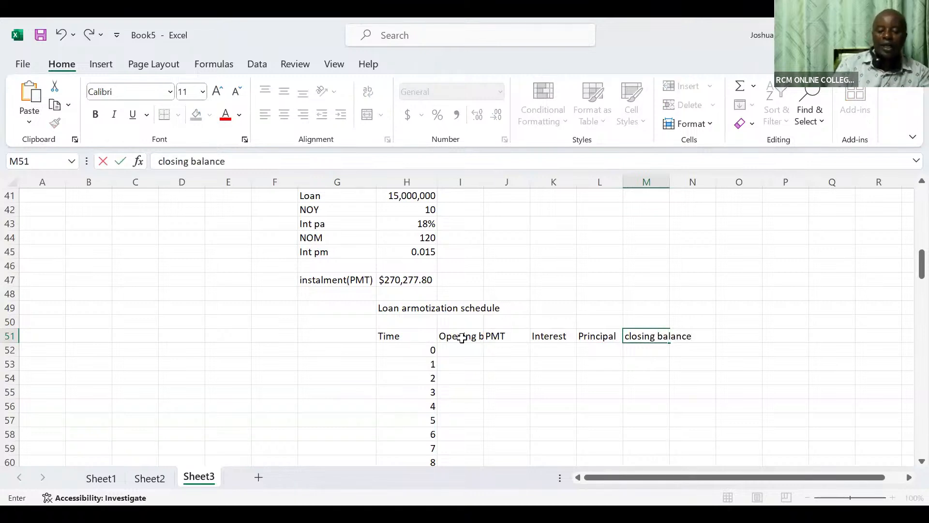
Step: Auto-fit the width of all columns on the sheet and right-align the "Time" heading in H51
left_click(13, 182)
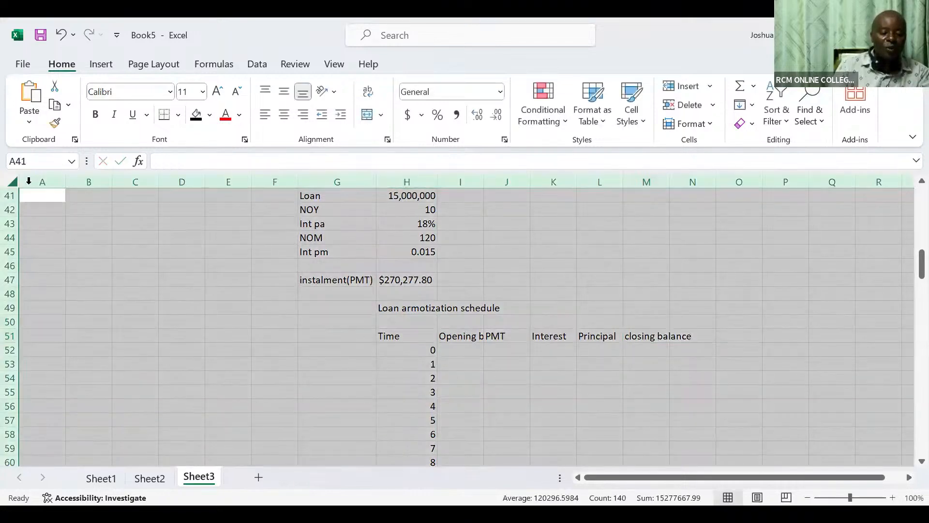
double_click(66, 183)
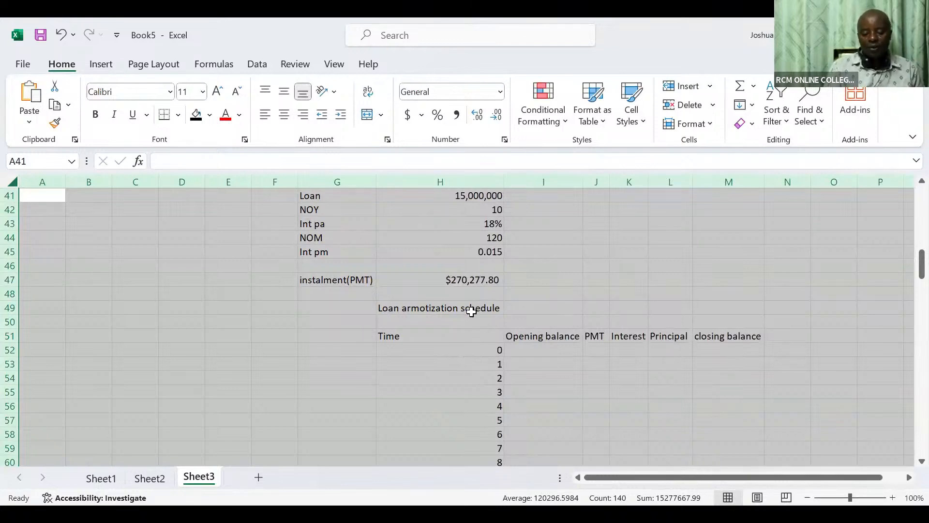
left_click(395, 336)
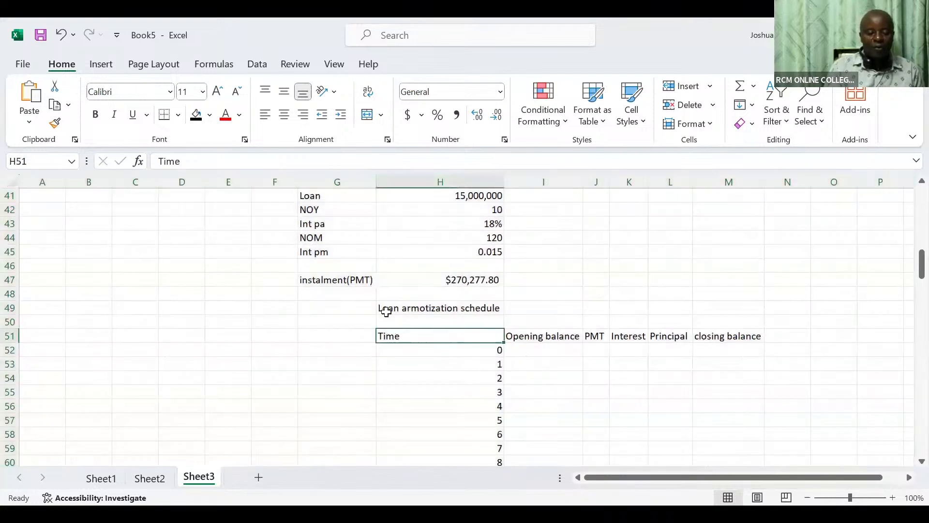
left_click(304, 115)
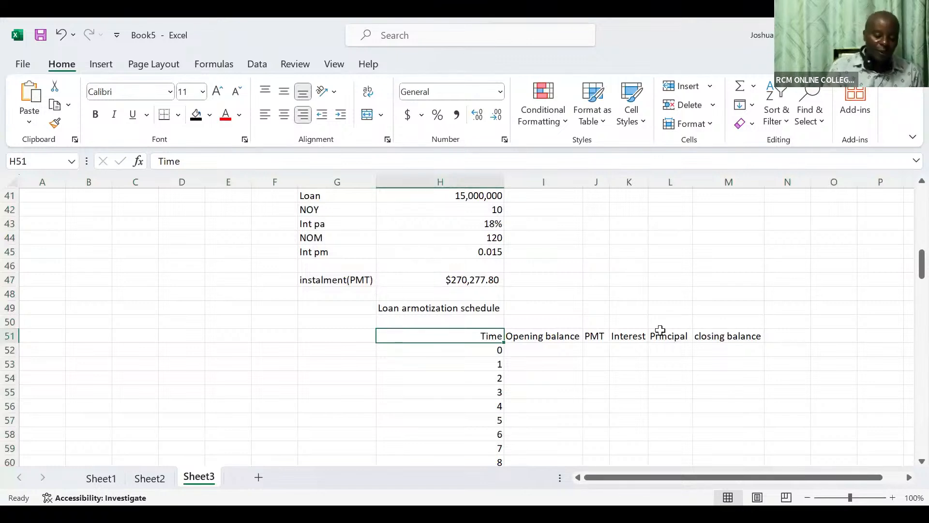
left_click(814, 369)
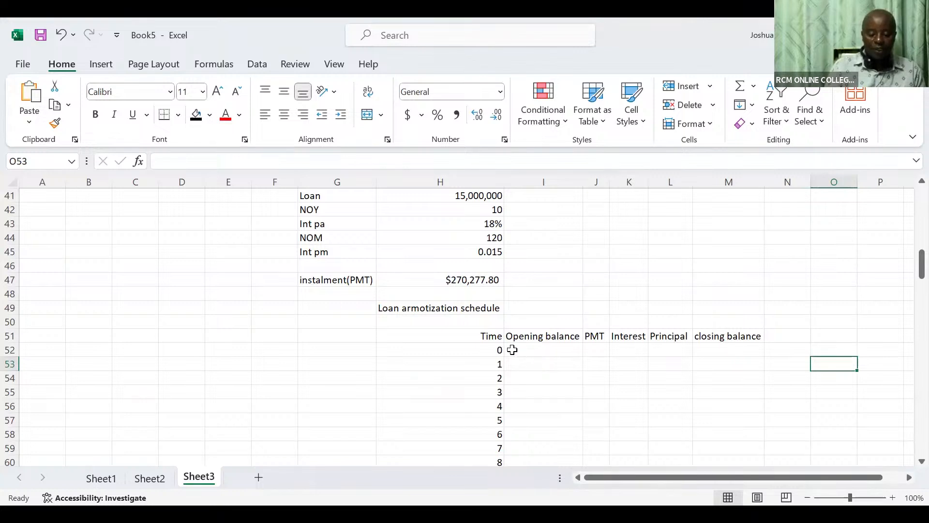
Step: Link the period 0 closing balance in M52 to the loan amount with =H41
left_click(707, 350)
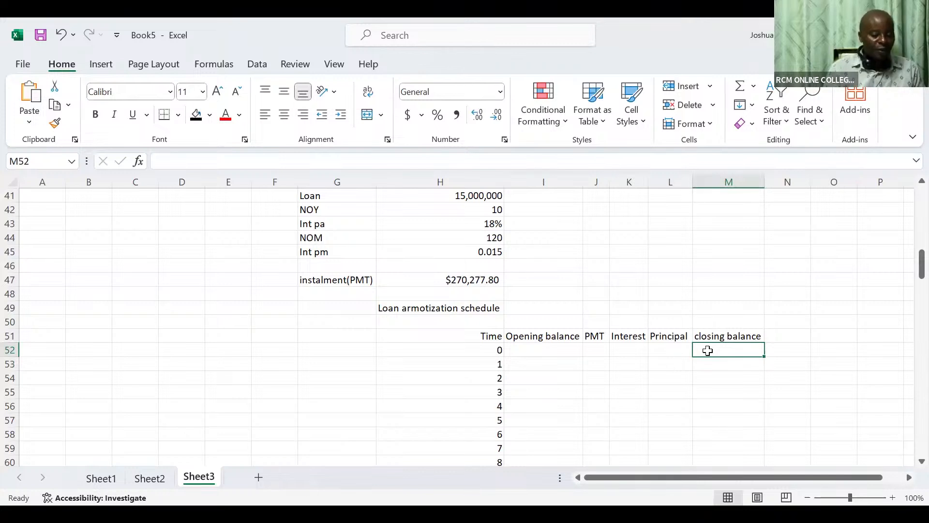
type("=")
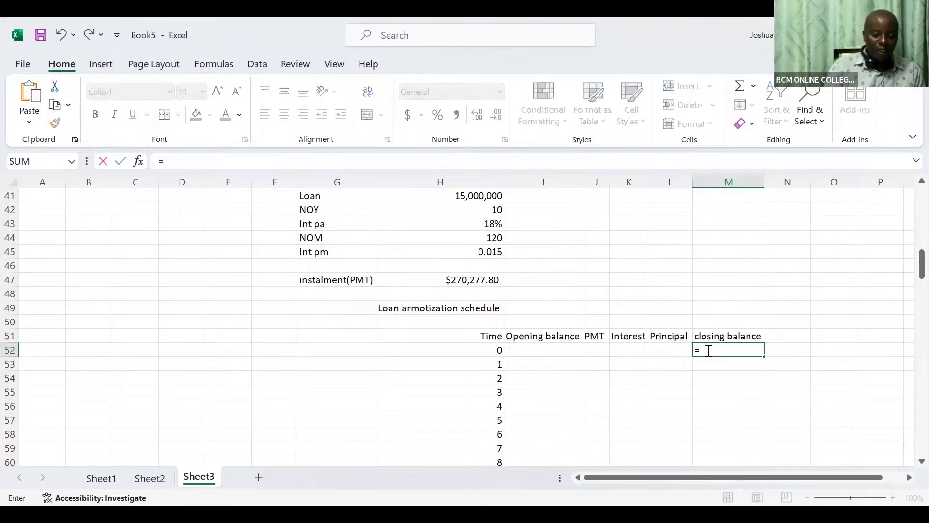
left_click(466, 200)
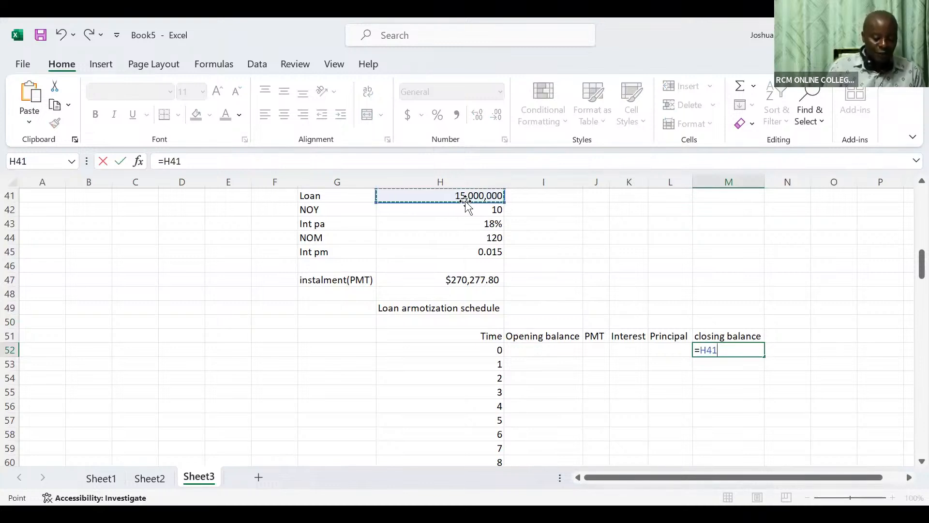
key("Return")
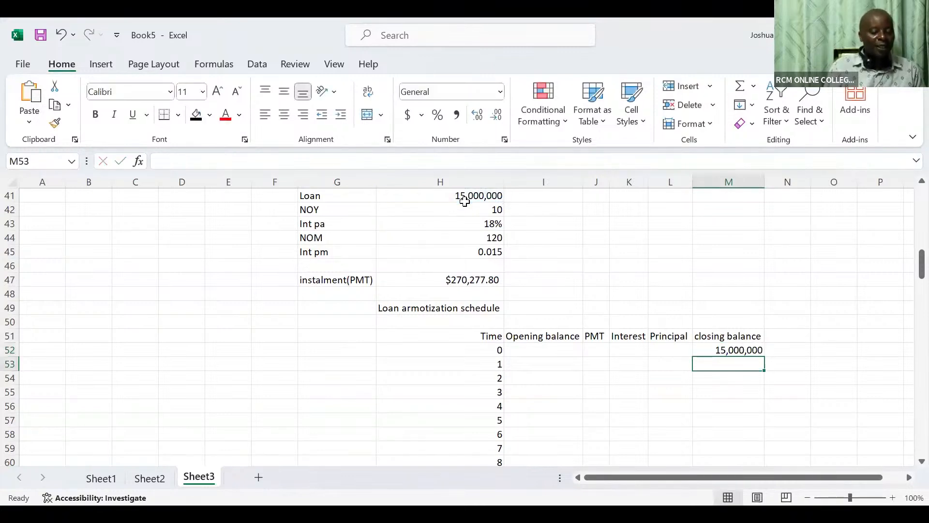
Step: Set the period 1 opening balance in I53 to the previous closing balance with =M52
left_click(527, 364)
type("=")
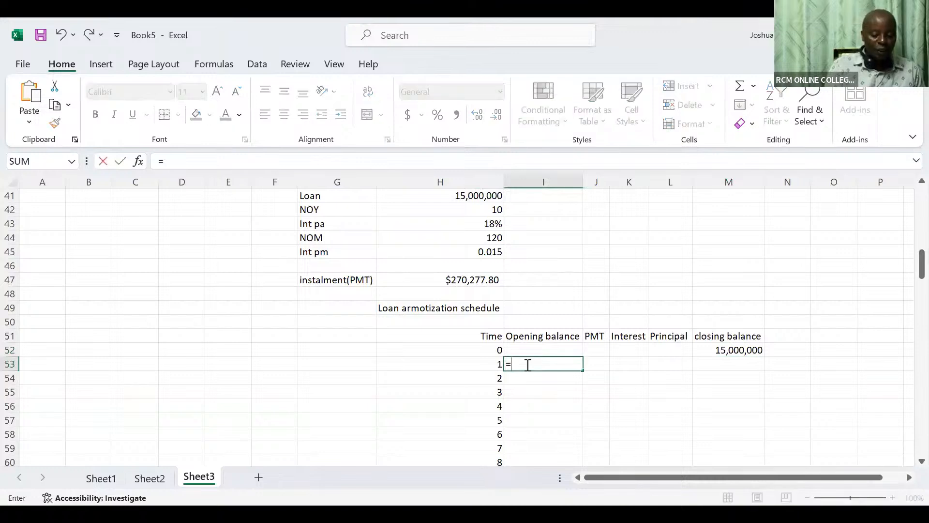
left_click(725, 349)
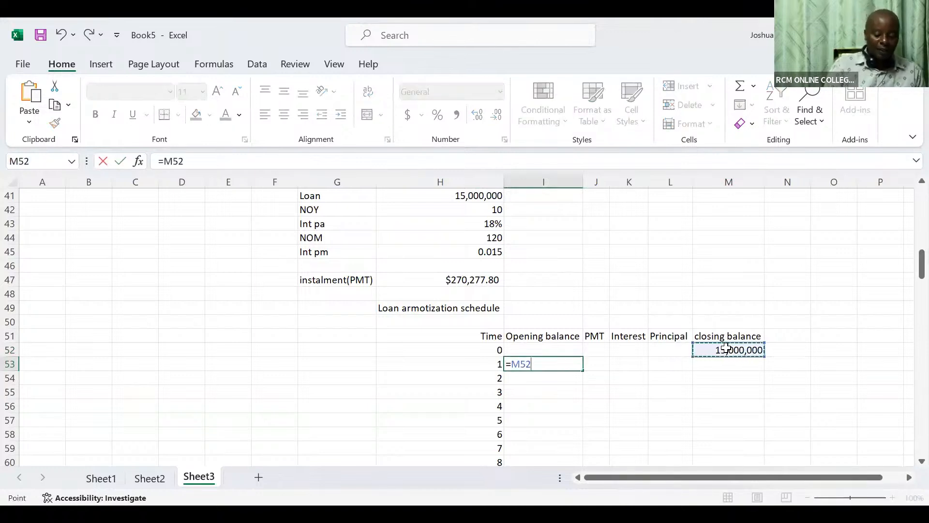
key("Return")
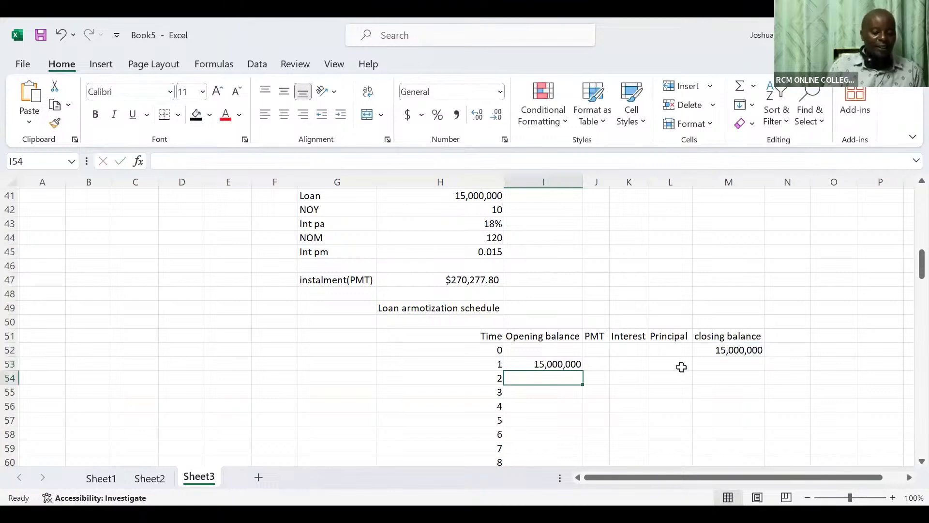
Step: Enter the period 1 payment in J53 as an absolute reference to the instalment, =$H$47
left_click(591, 363)
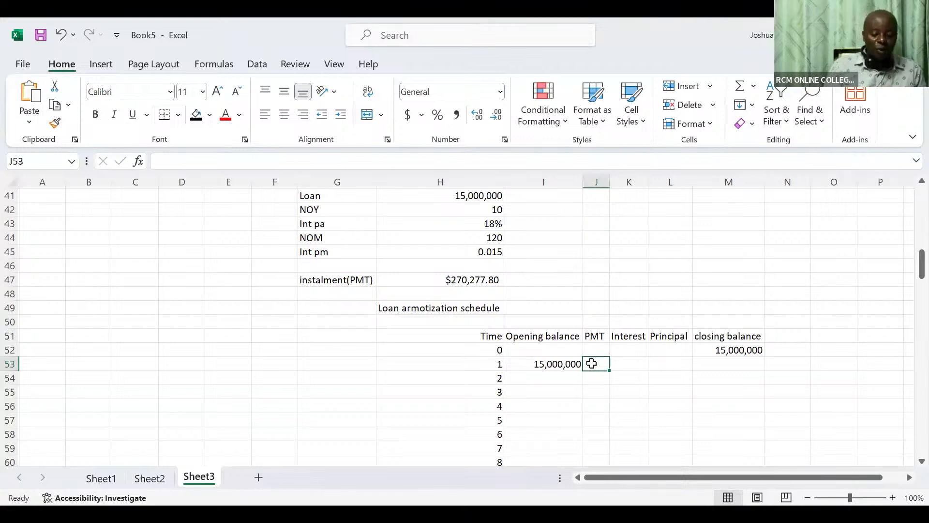
type("=")
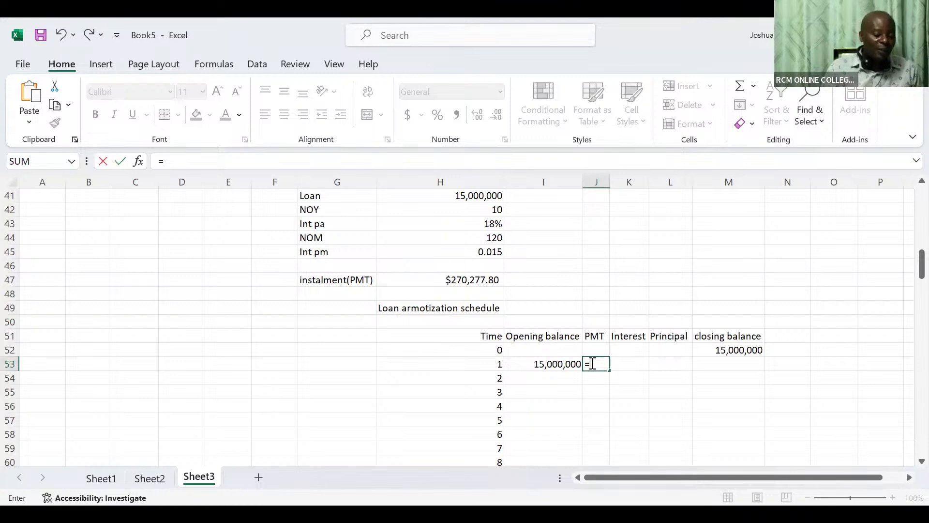
left_click(466, 283)
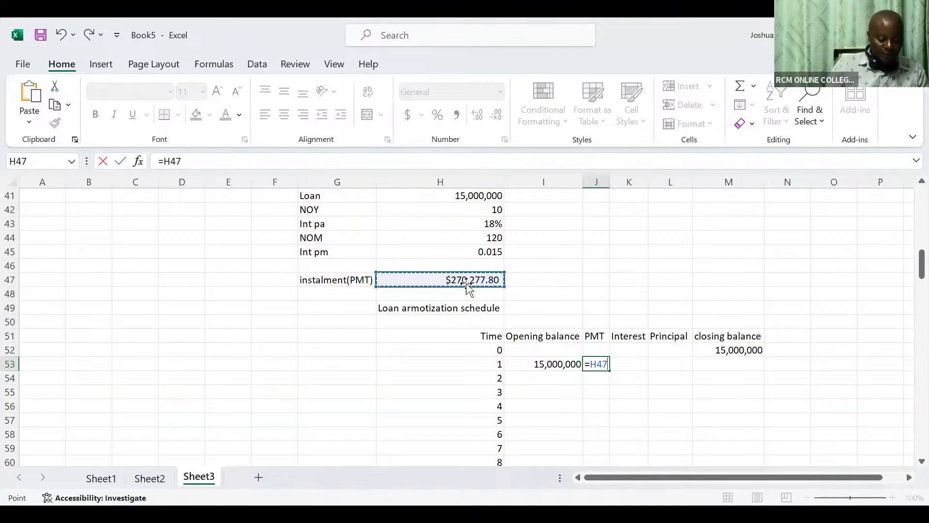
key("F4")
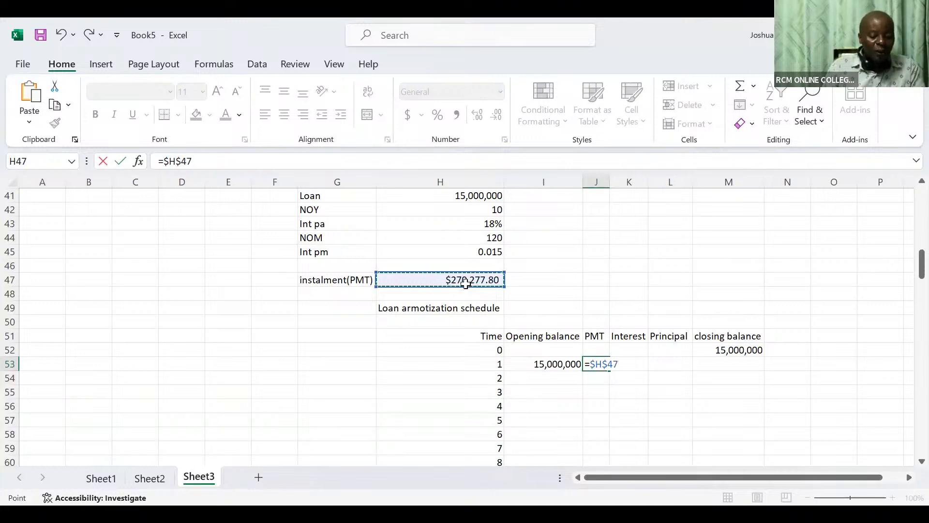
key("Tab")
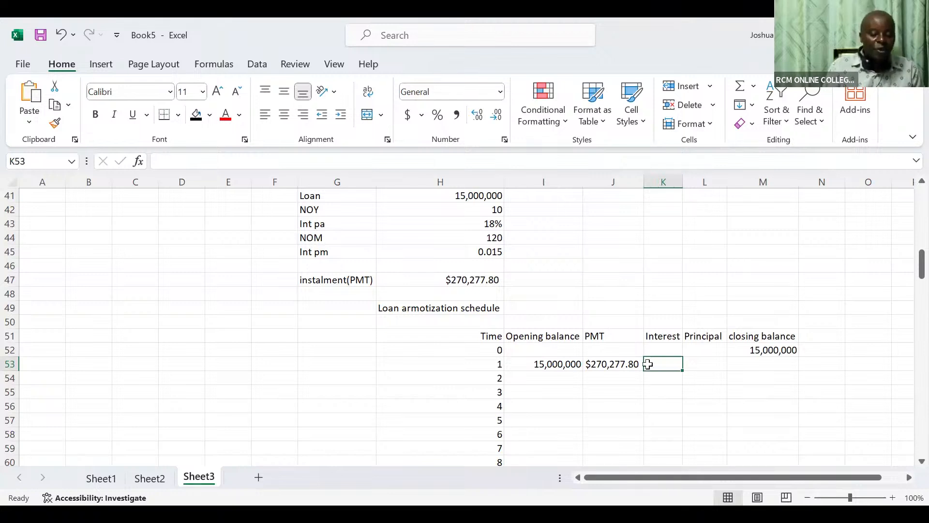
Step: Calculate the period 1 interest in K53 as opening balance times the fixed monthly rate, =I53*$H$45
type("=")
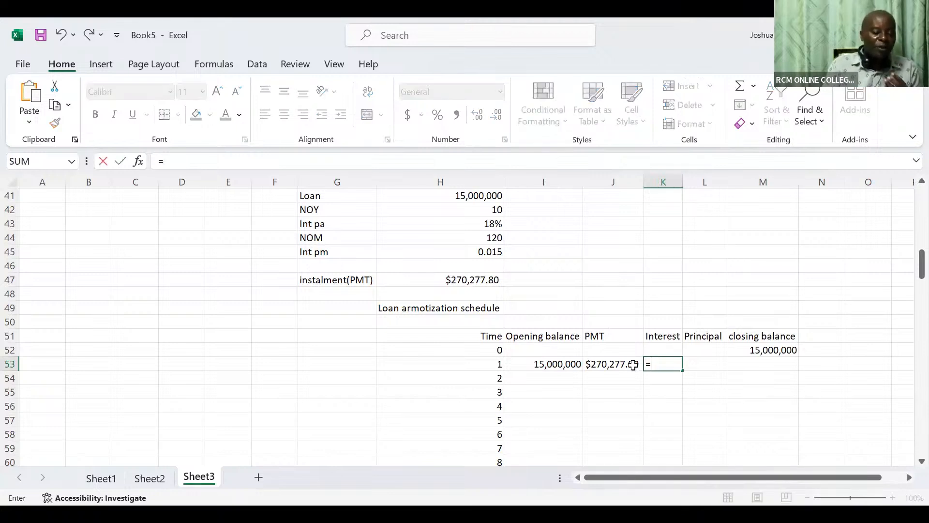
left_click(553, 363)
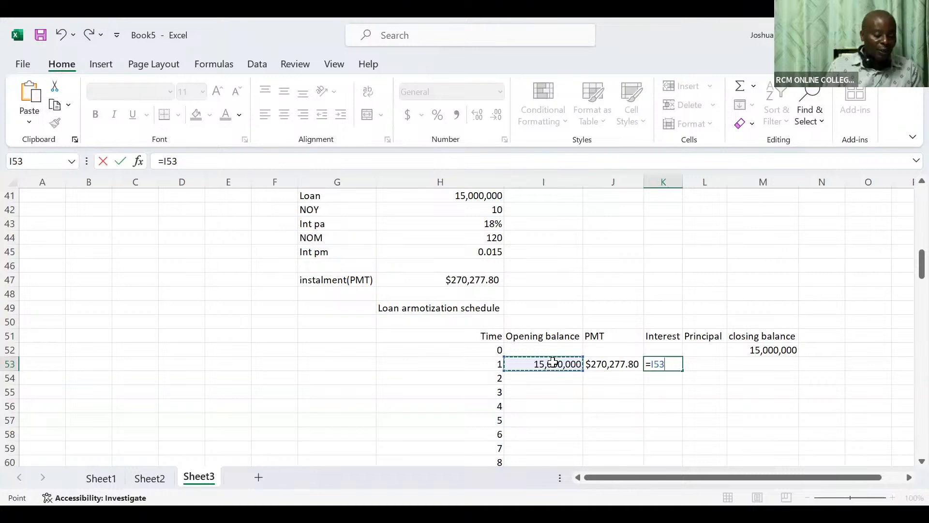
type("*")
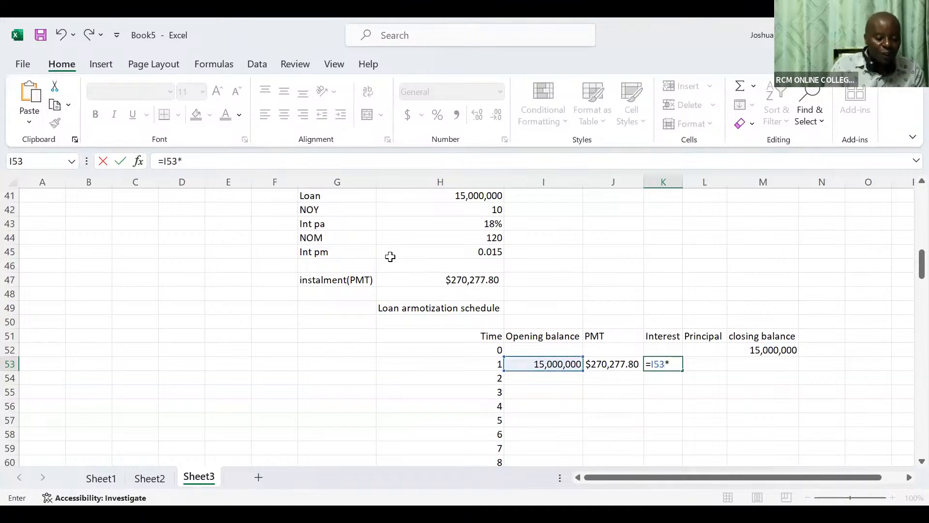
left_click(494, 251)
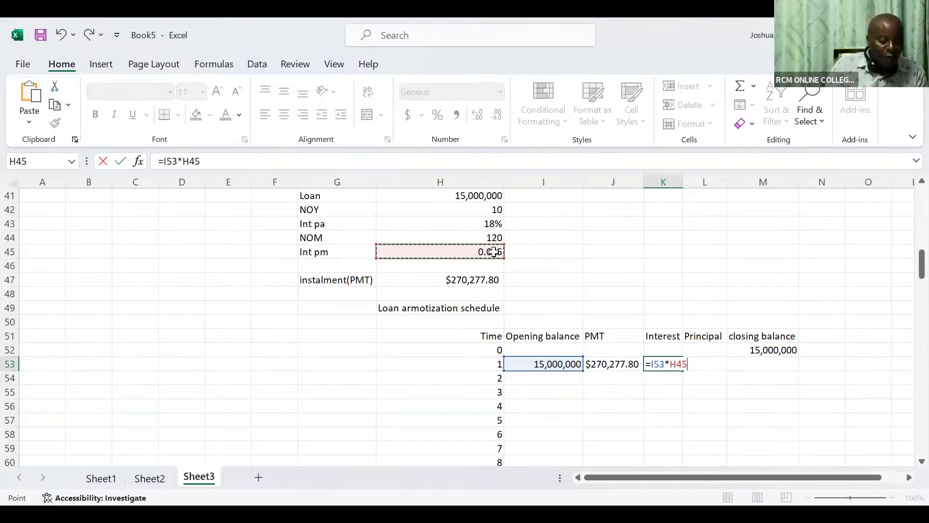
key("F4")
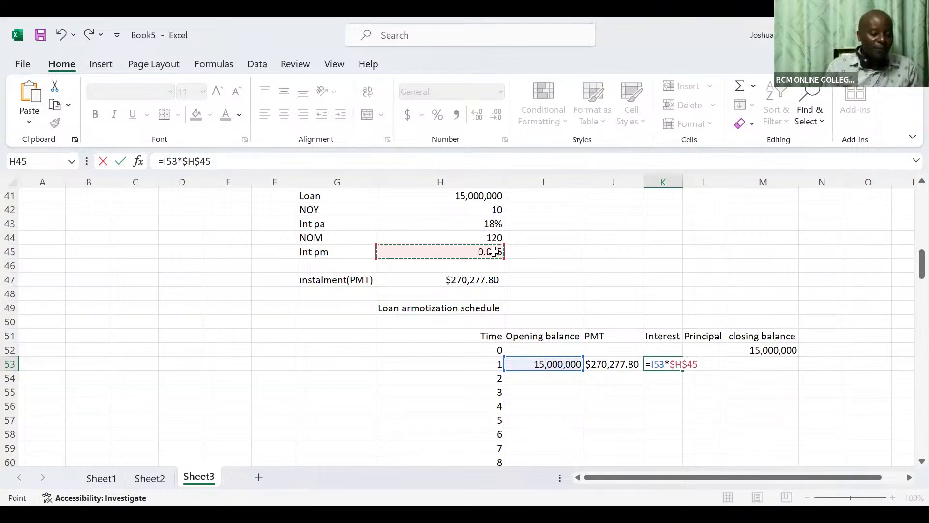
key("Tab")
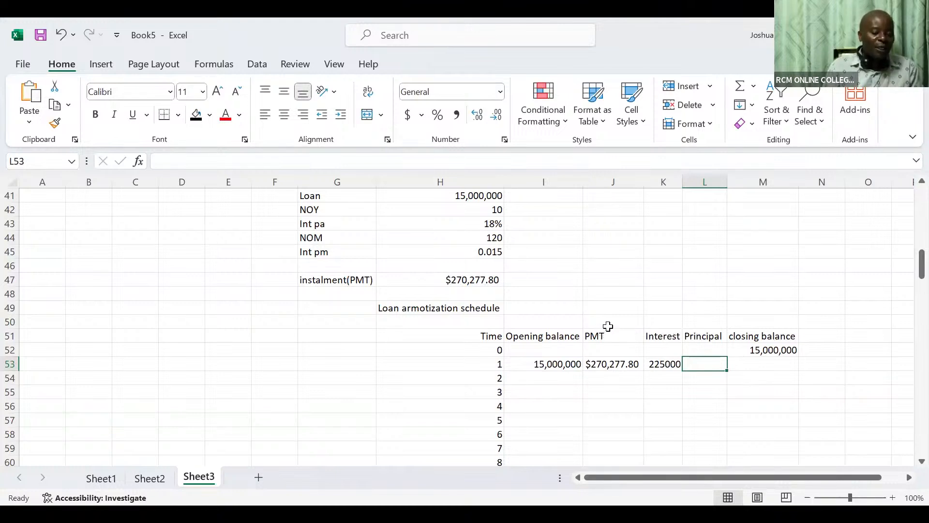
Step: Write the explanatory note "Principal=PMT-Interest" in J46, above the schedule
left_click(615, 267)
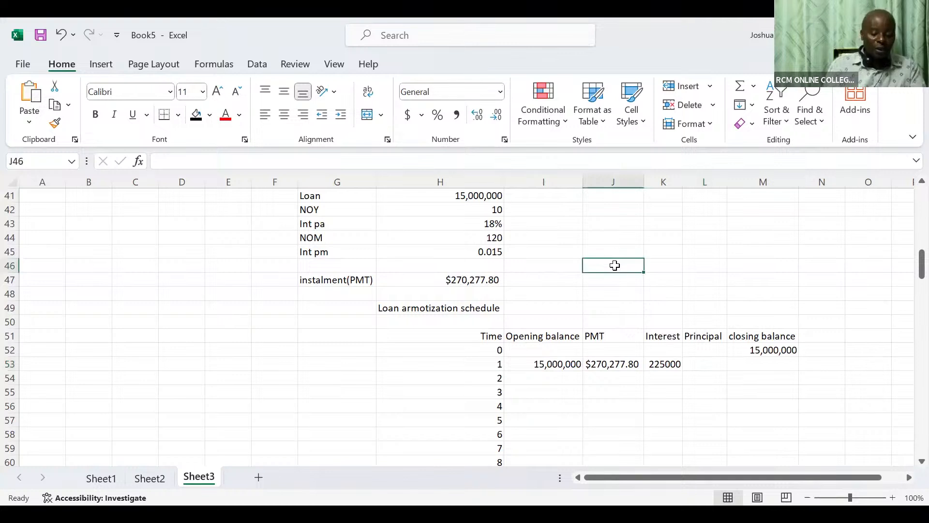
type("Pri")
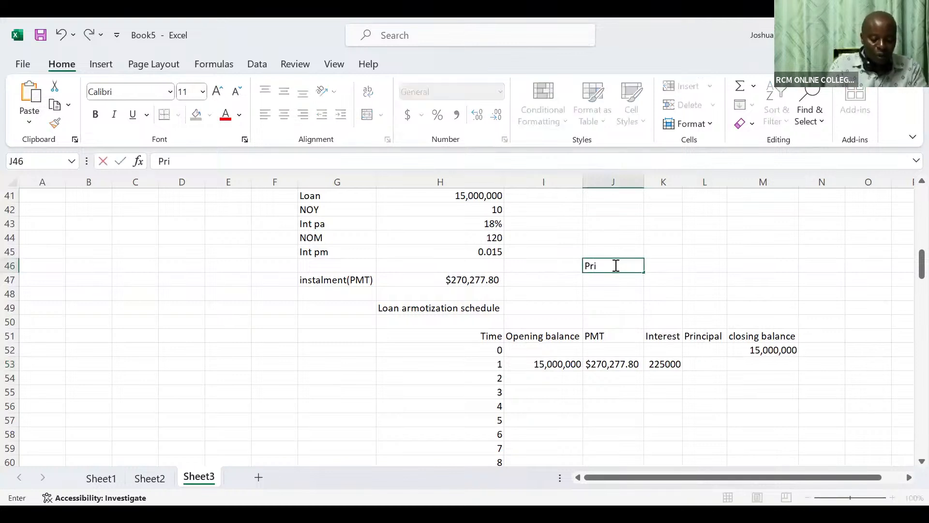
type("ncipal")
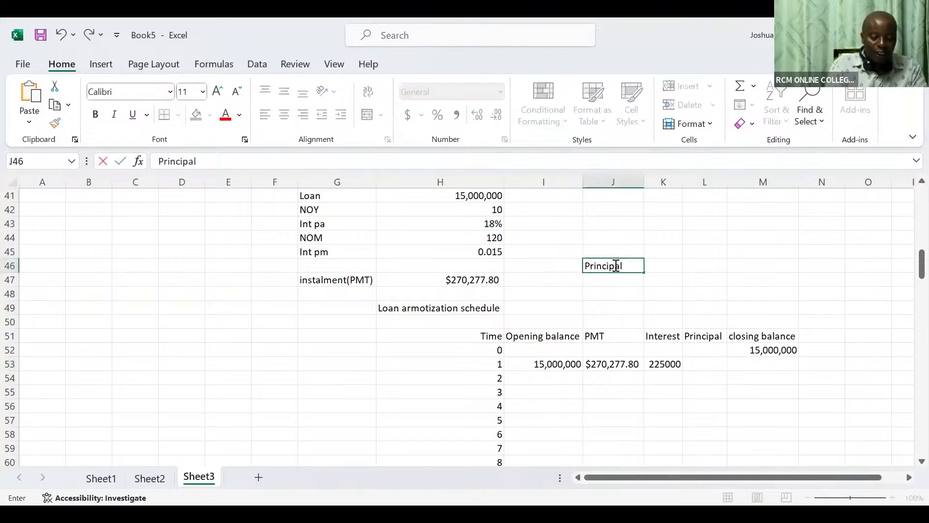
type("=")
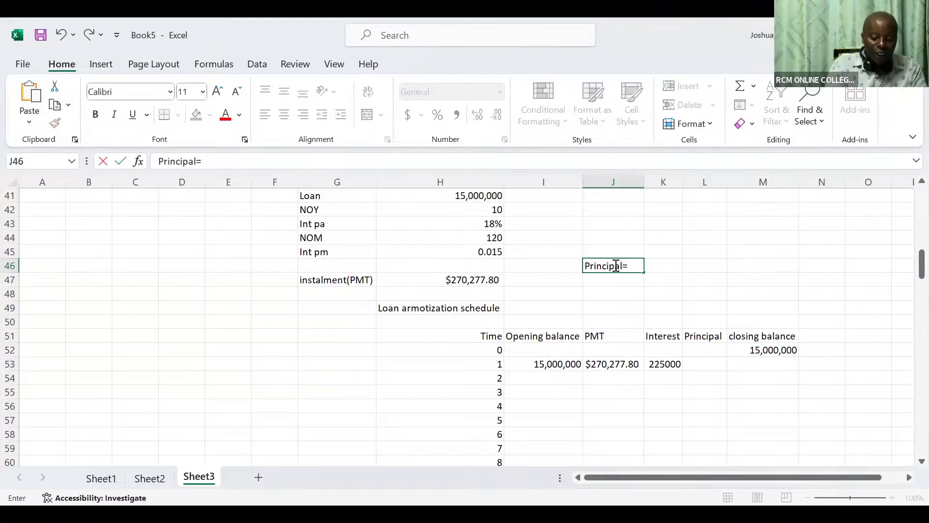
type("PMT")
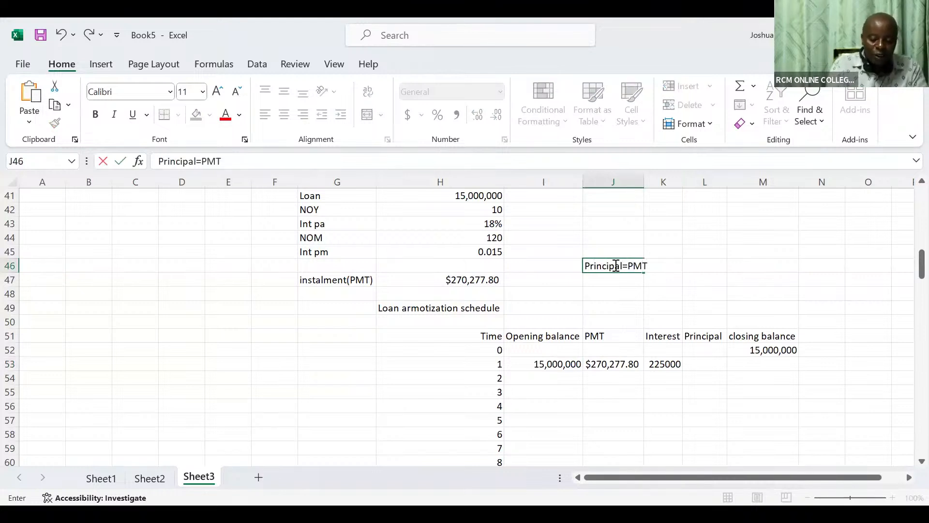
type("-In")
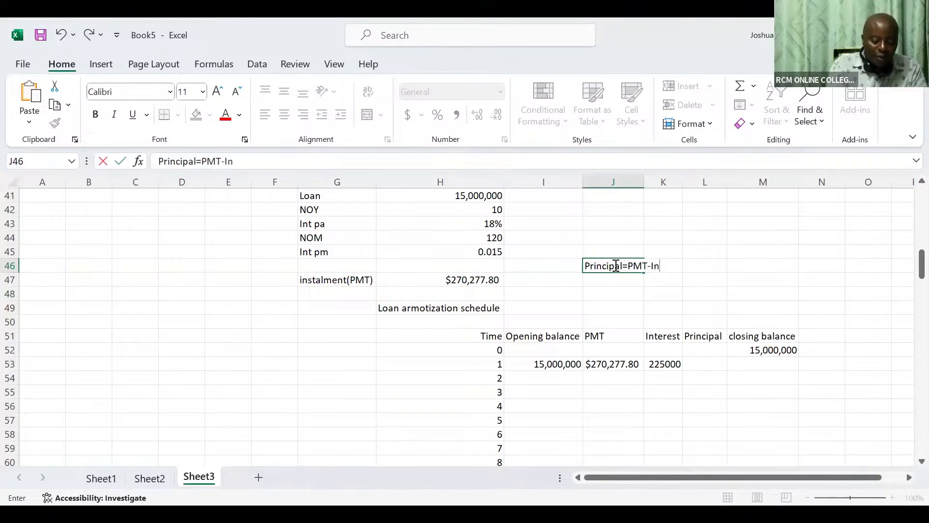
type("terest")
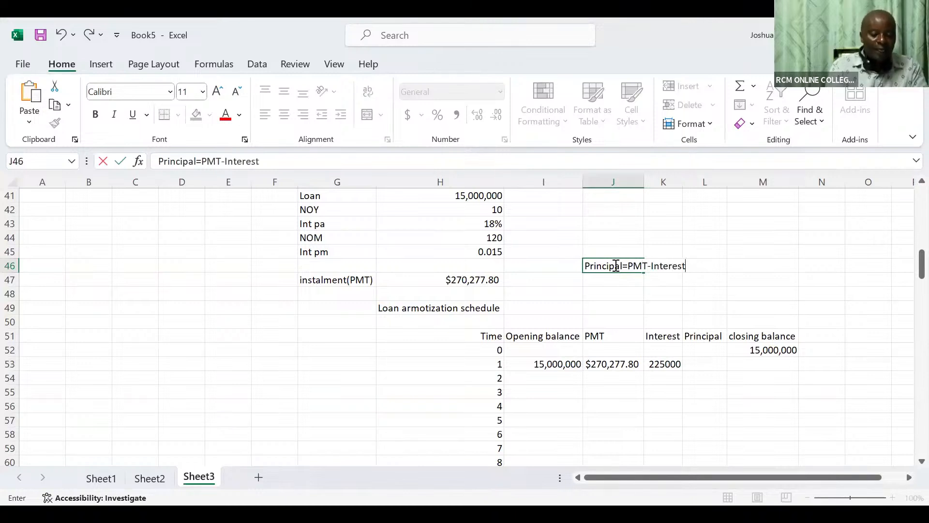
Step: Calculate the period 1 principal in L53 as payment minus interest with =J53-K53
left_click(702, 366)
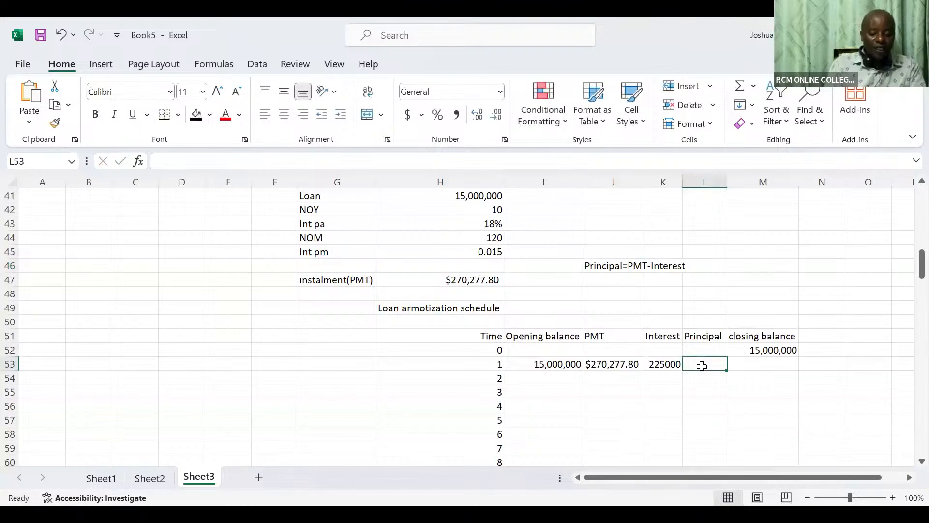
type("=")
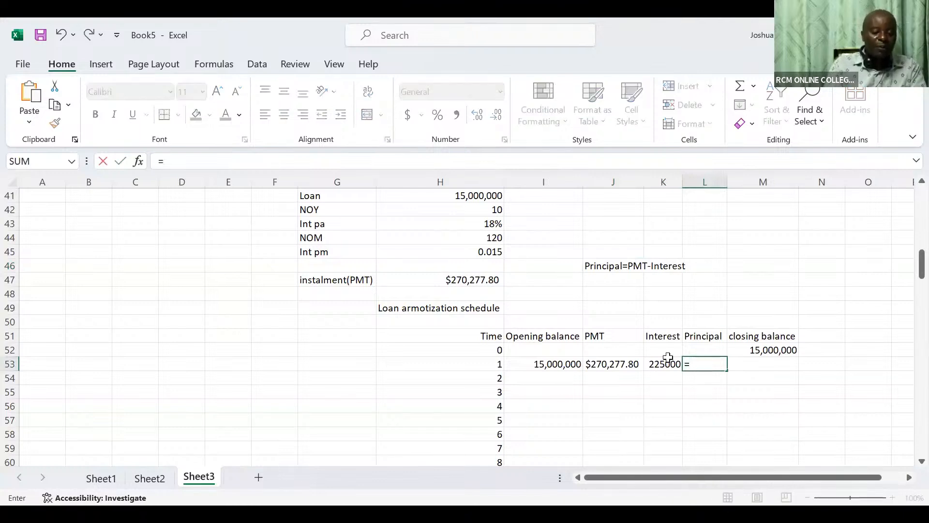
left_click(601, 363)
type("-")
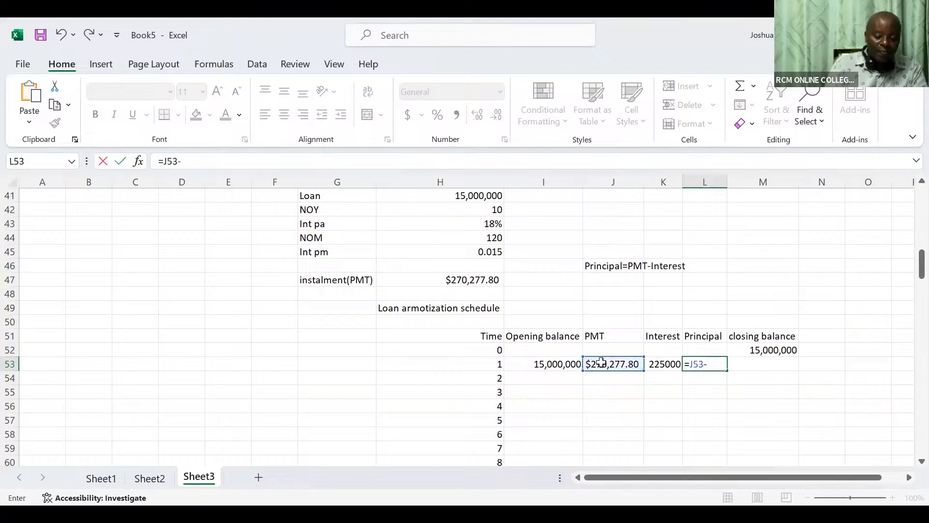
left_click(654, 364)
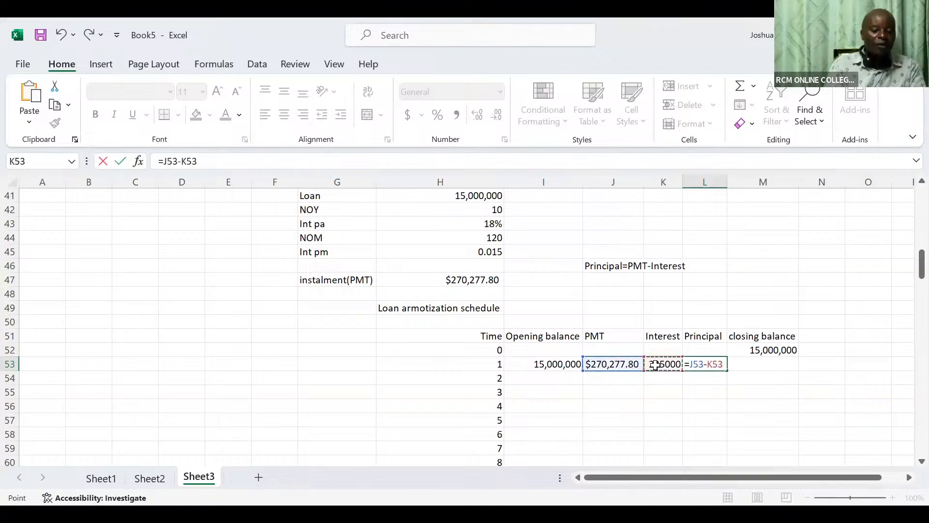
key("Tab")
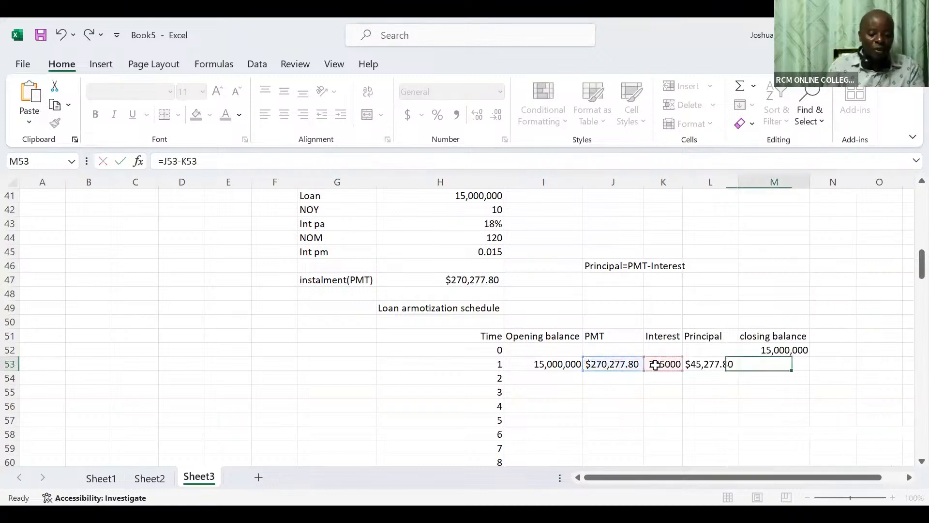
Step: Calculate the period 1 closing balance in M53 as previous closing balance minus principal with =M52-L53
type("=")
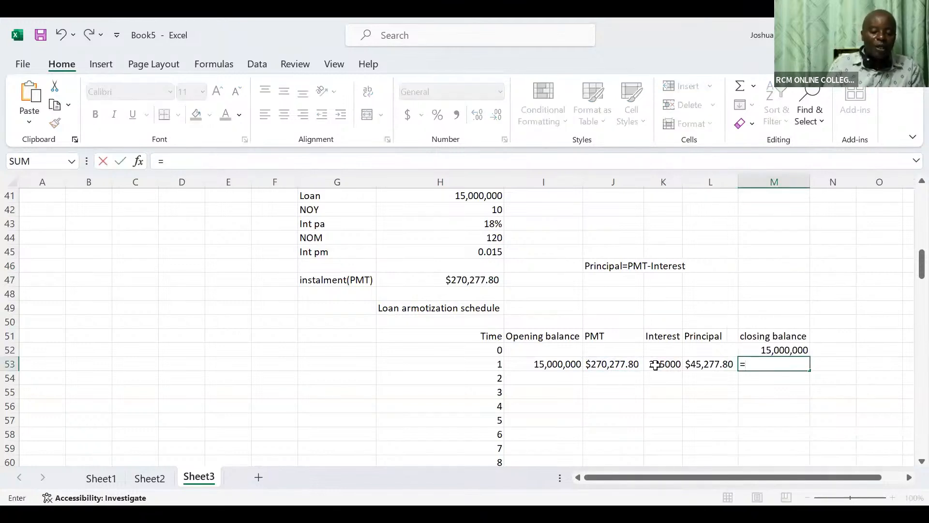
left_click(780, 347)
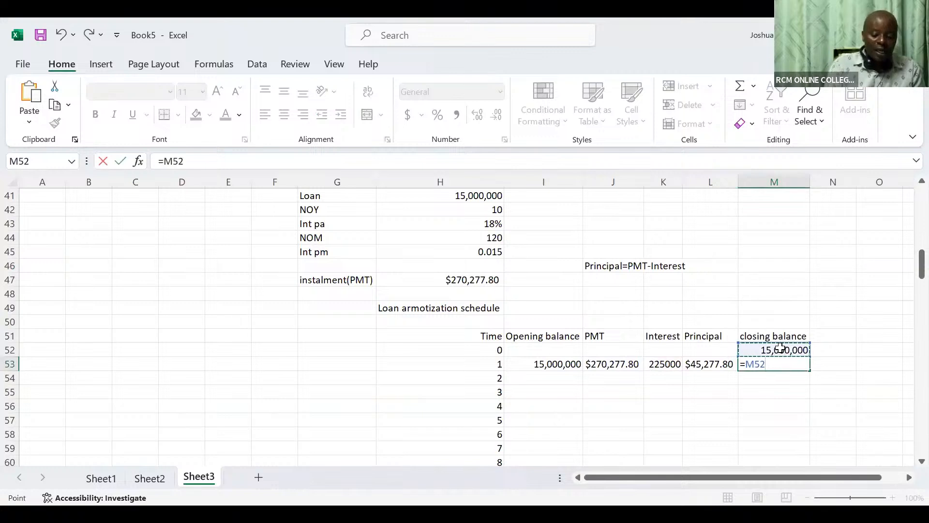
type("-")
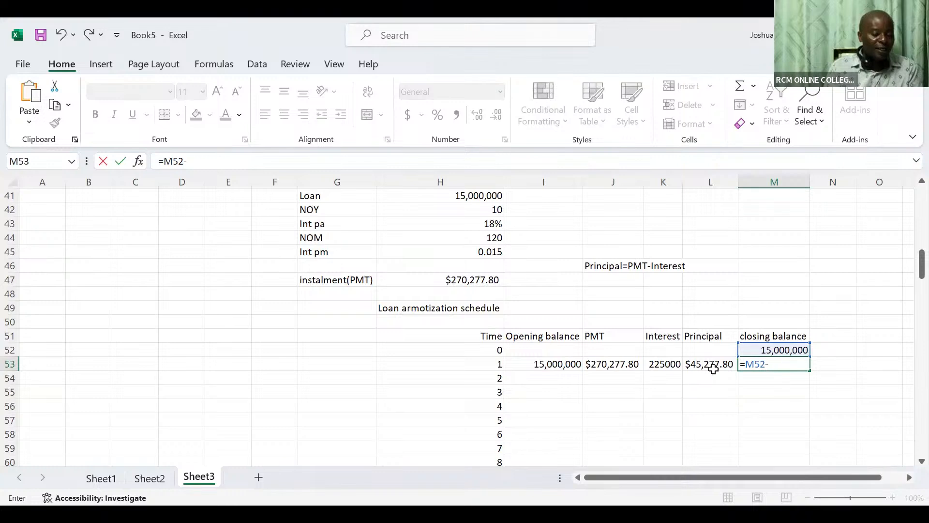
left_click(713, 369)
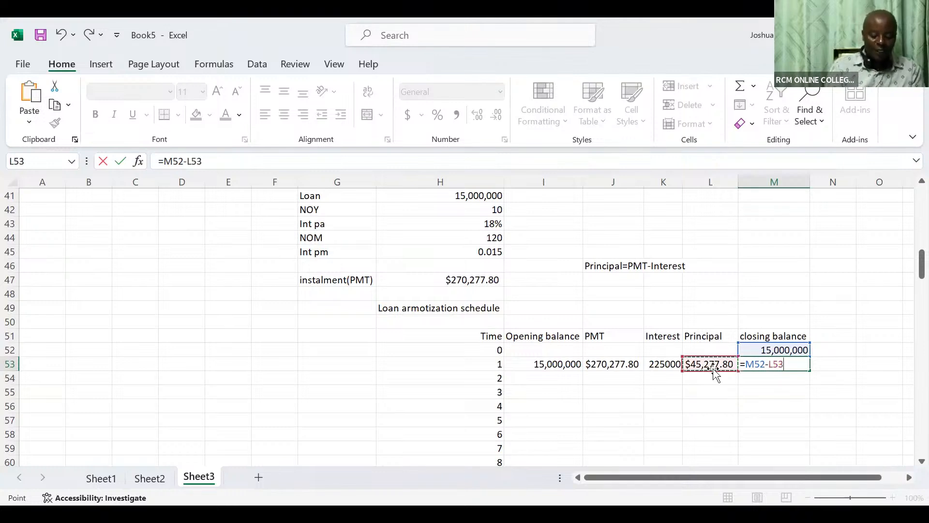
key("Return")
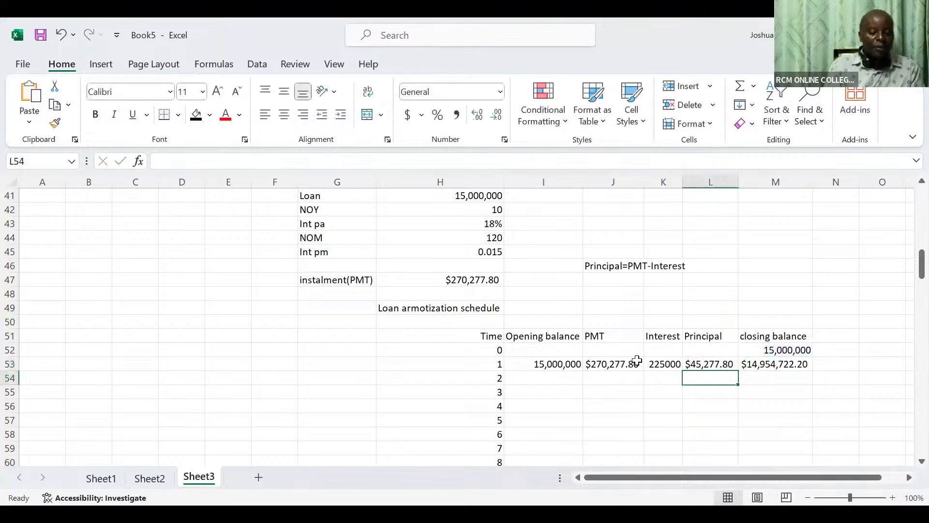
Step: Fill the period 1 formulas in I53:M53 down through period 120 and check the final closing balance
left_click(539, 363)
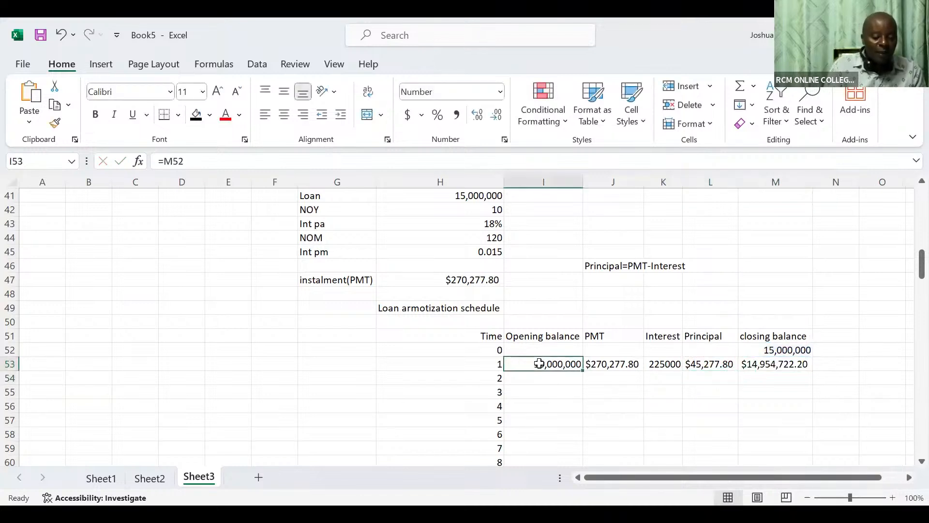
left_click_drag(631, 367, 759, 367)
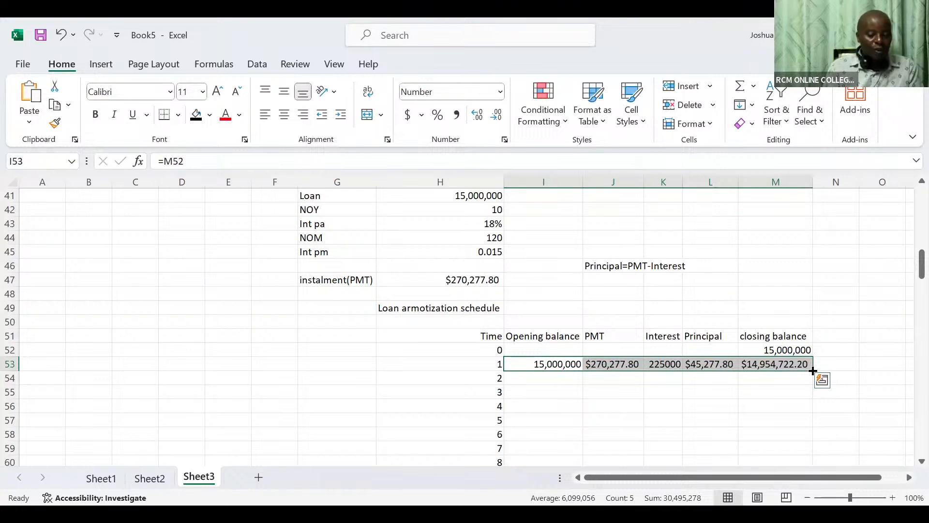
double_click(813, 370)
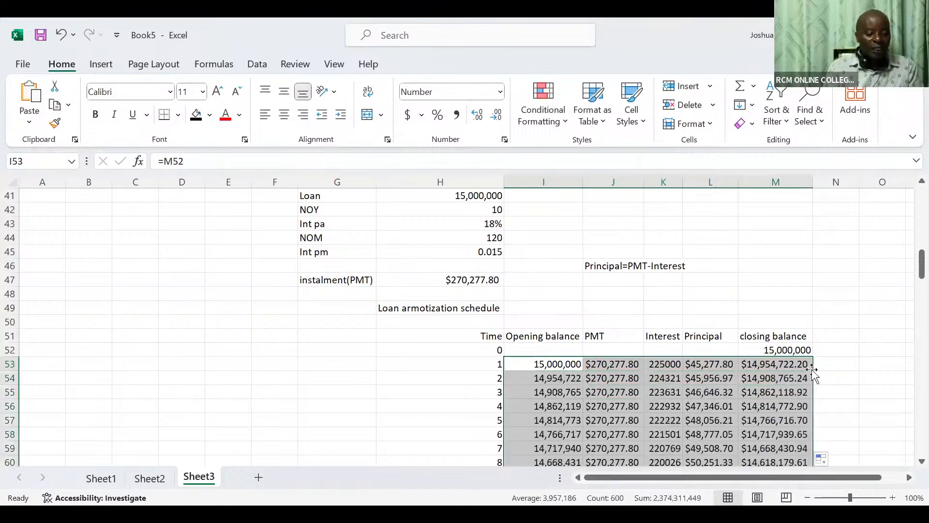
left_click(781, 401)
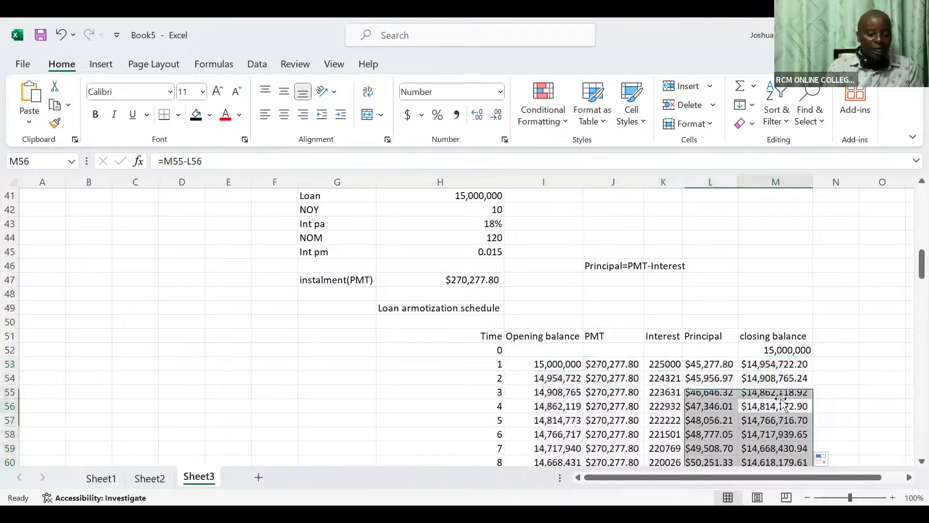
left_click(782, 402)
key("ctrl+Down")
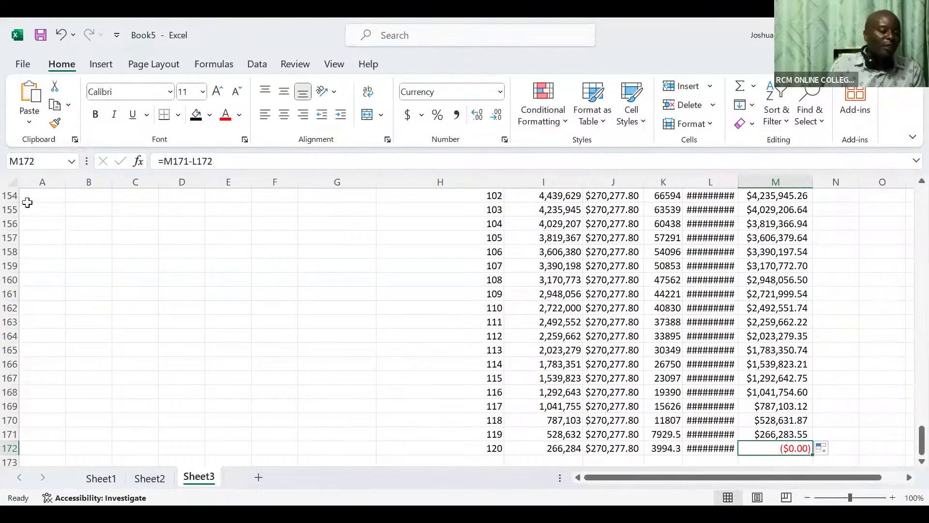
Step: Autofit the width of all columns on the sheet so the schedule amounts display in full
left_click(16, 185)
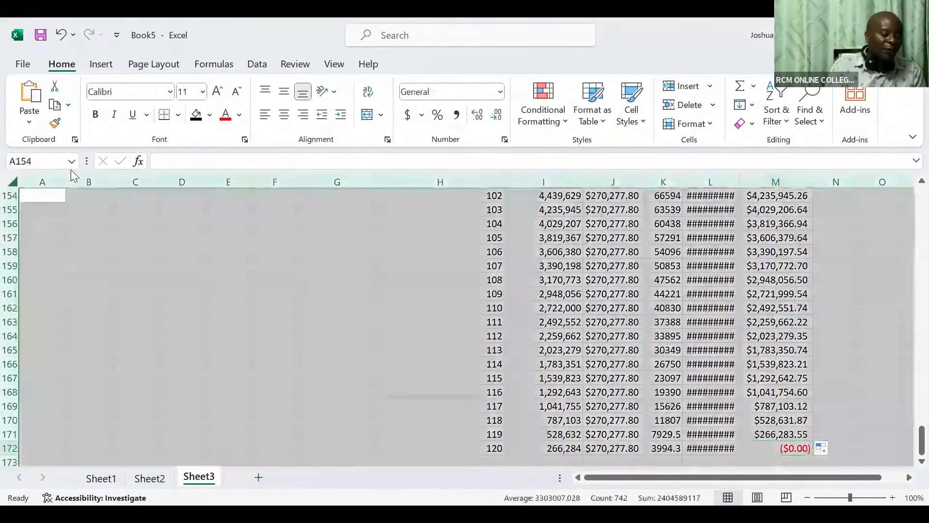
double_click(110, 181)
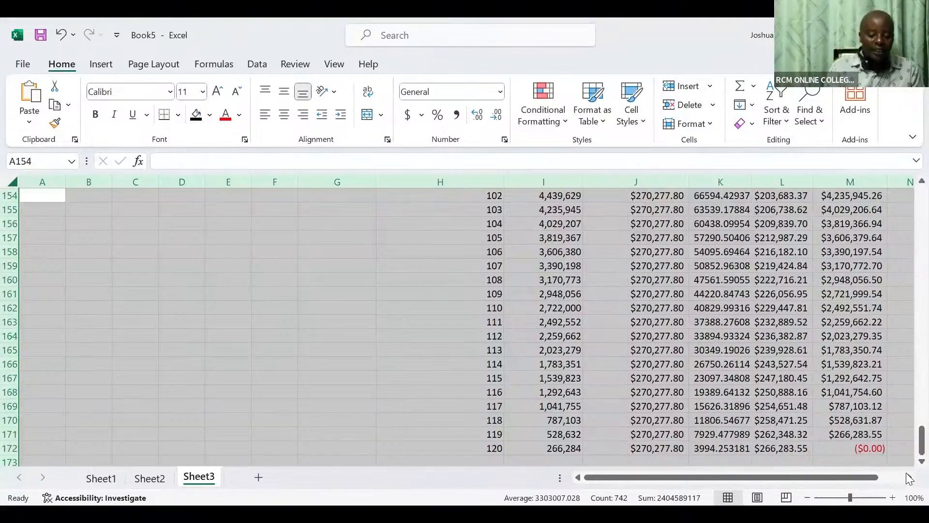
left_click(908, 479)
left_click(908, 479)
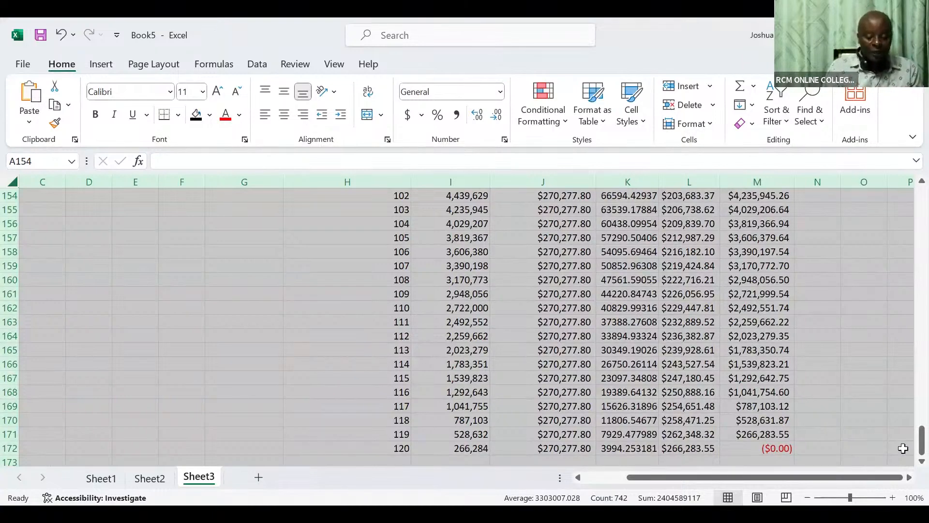
Step: Freeze the panes above row 52 so the schedule's column headings stay in view
scroll(908, 456, "up", 1)
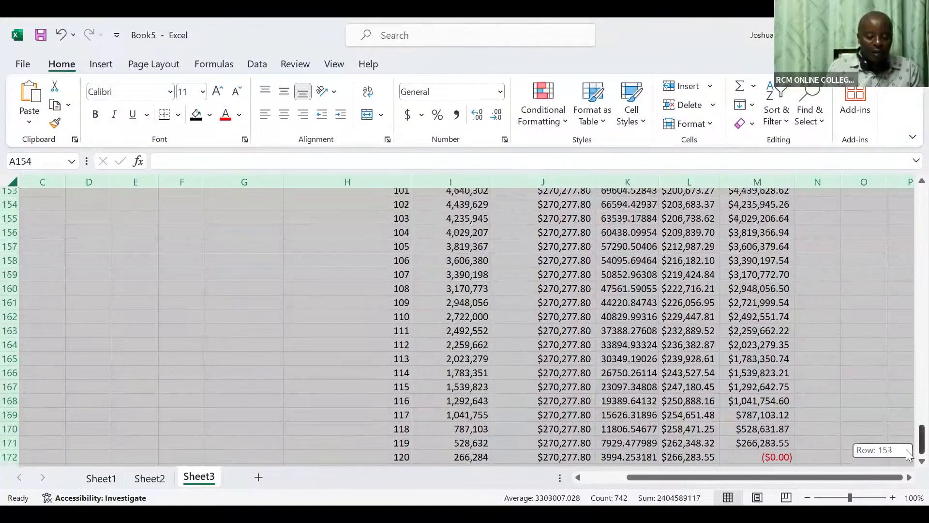
left_click_drag(908, 456, 911, 279)
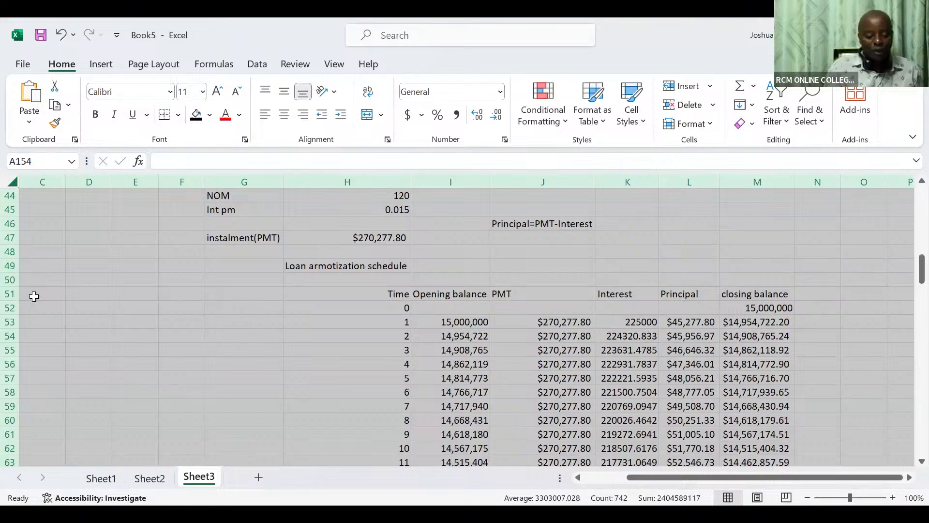
left_click(11, 308)
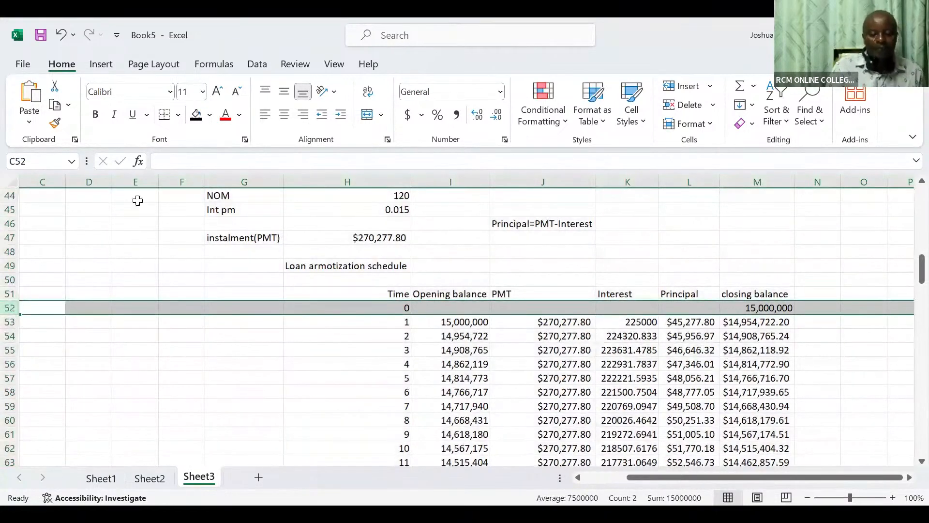
left_click(335, 66)
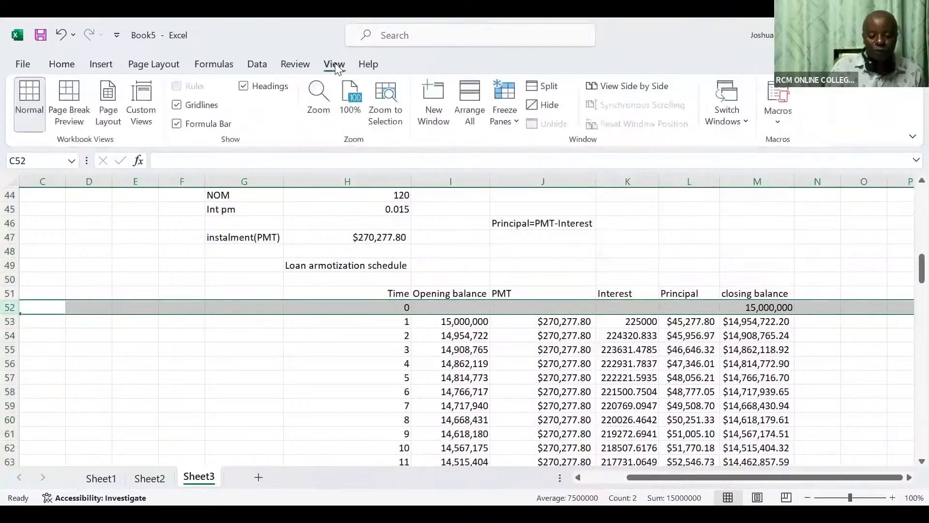
left_click(505, 99)
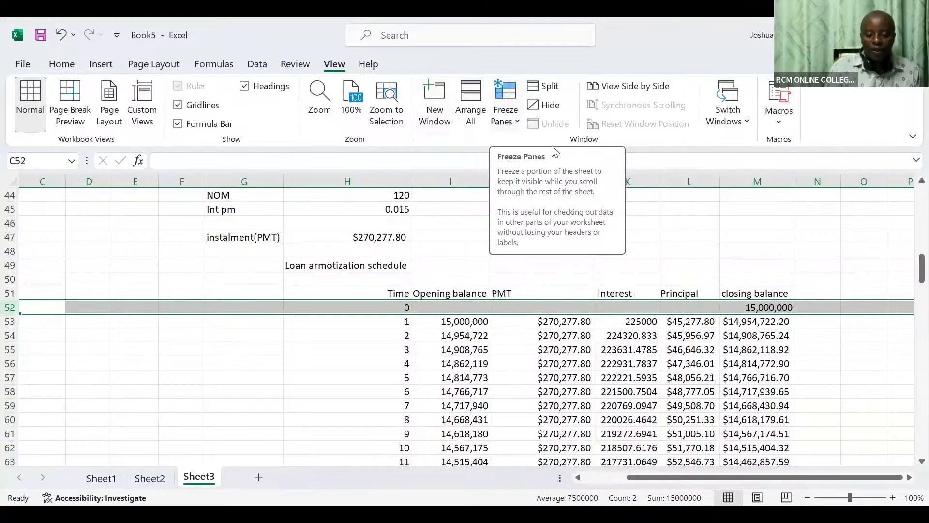
left_click(552, 147)
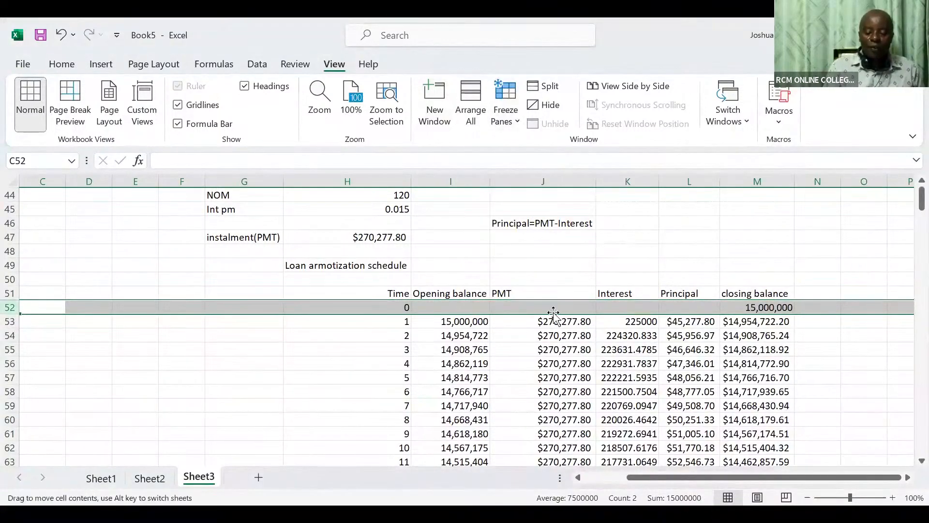
Step: Move down through the schedule rows to check how the frozen headings behave
key("Down")
key("Down")
key("Down")
key("Down")
key("Down")
key("Down")
key("Down")
key("Down")
key("Down")
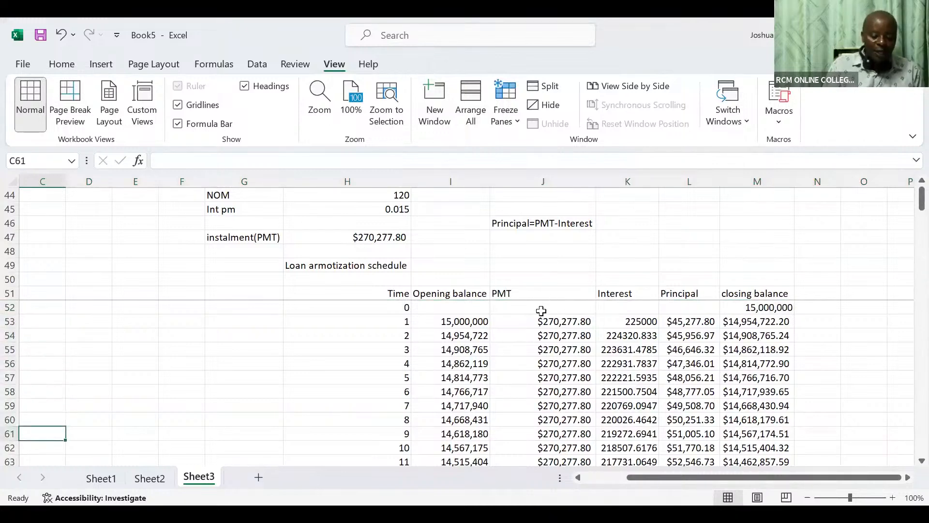
key("Down")
key("Down")
key("Down")
key("Down")
key("Down")
key("Down")
key("Down")
key("Down")
key("Down")
key("Down")
key("Down")
key("Down")
key("Down")
key("Down")
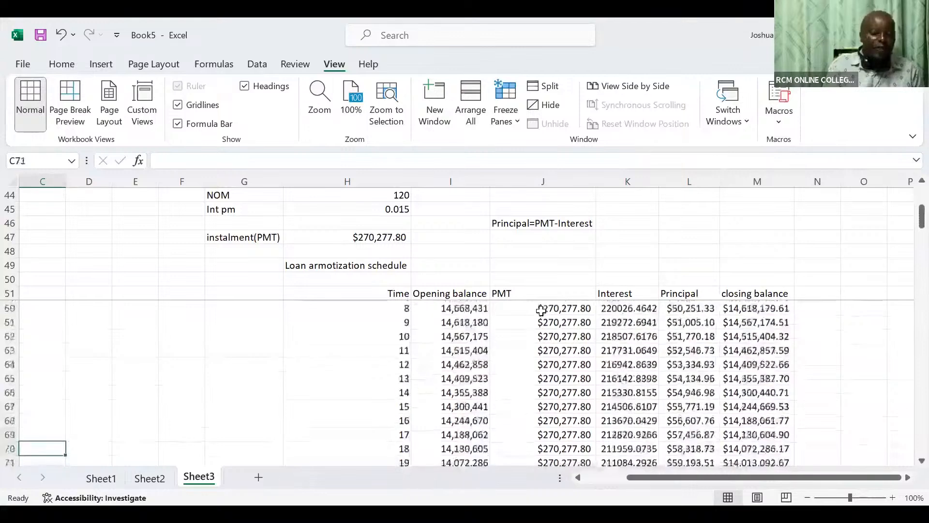
Step: Total the PMT, Interest and Principal columns with SUM in J173:L173 below period 120, and autofit all column widths
left_click(430, 295)
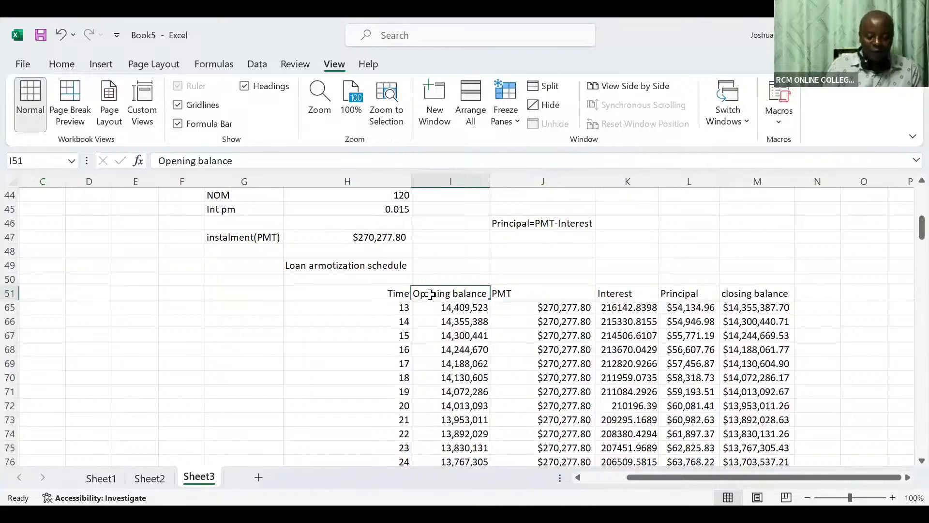
key("Down")
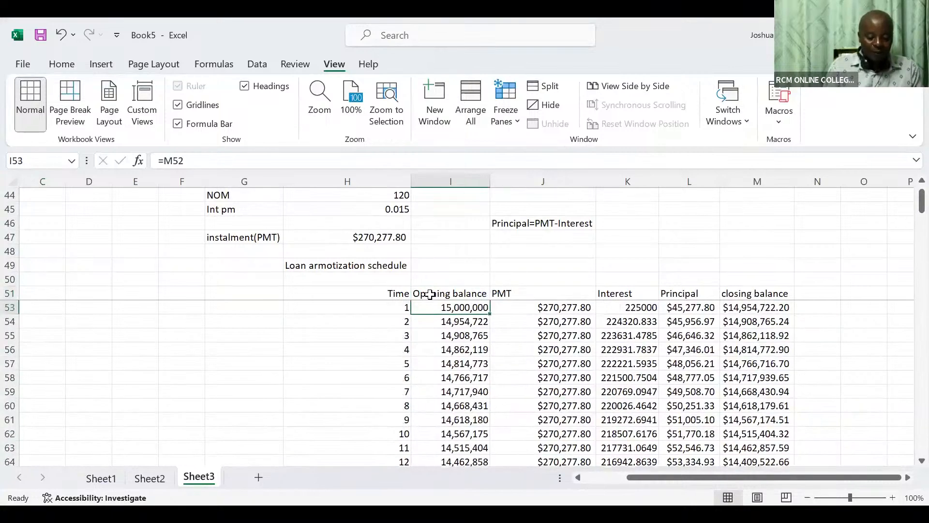
key("ctrl+Down")
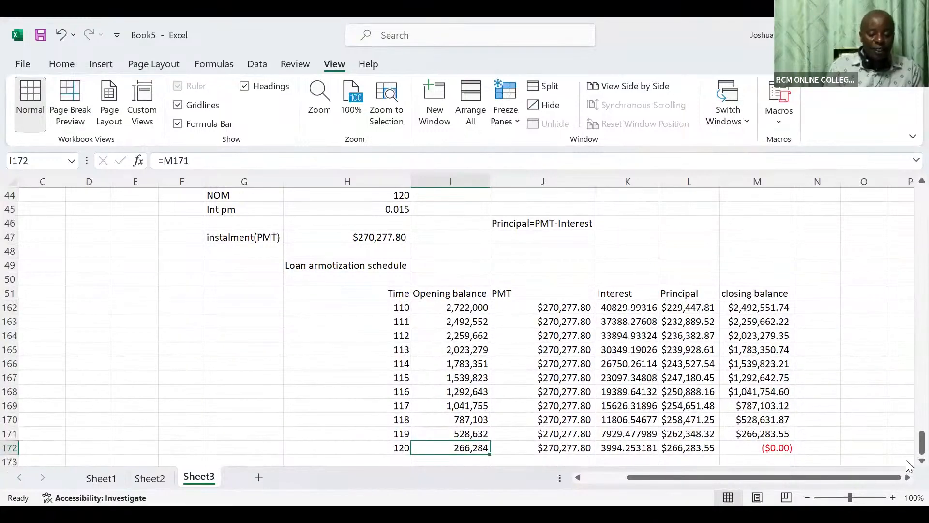
scroll(906, 459, "down", 1)
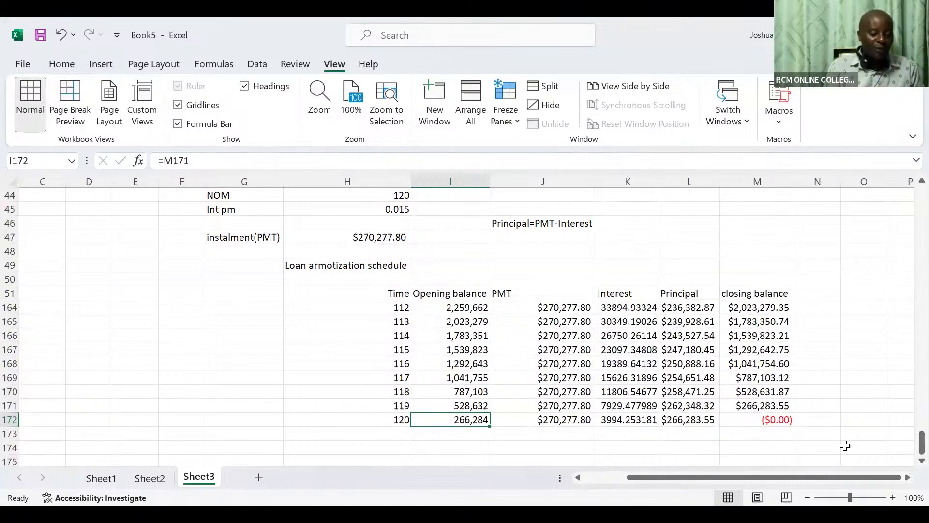
key("Down")
key("Right")
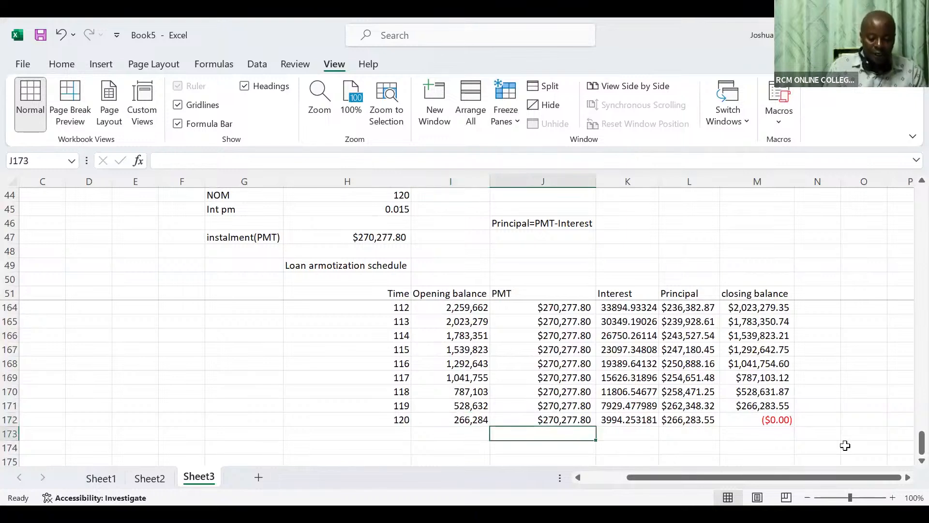
key("shift+Right")
key("shift+Right")
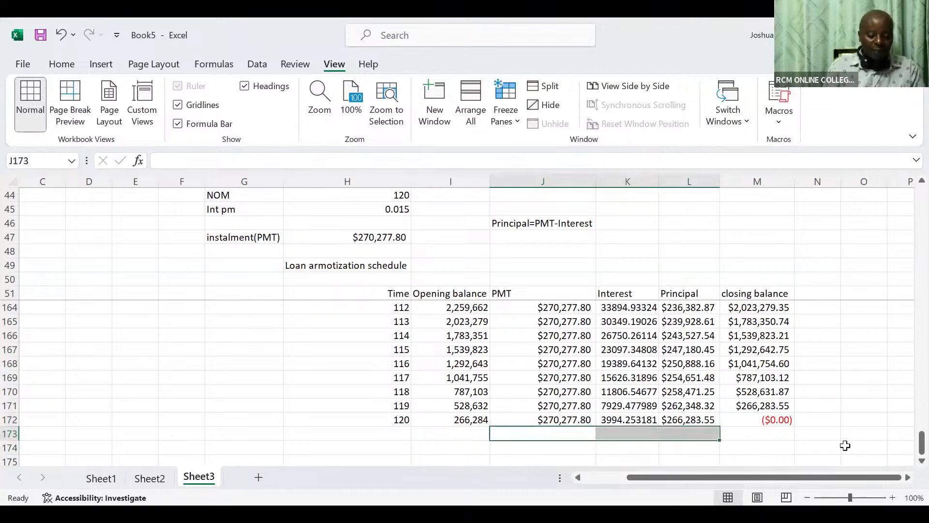
key("alt+equal")
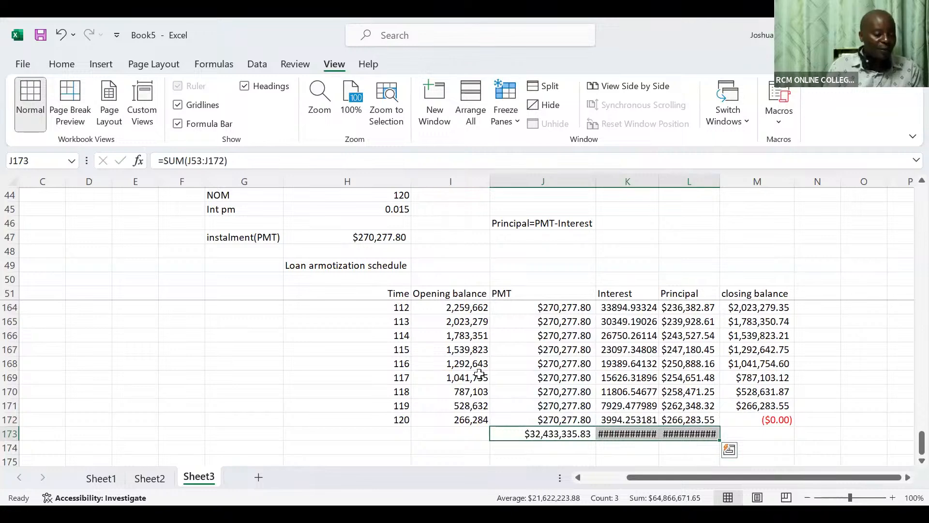
left_click(13, 182)
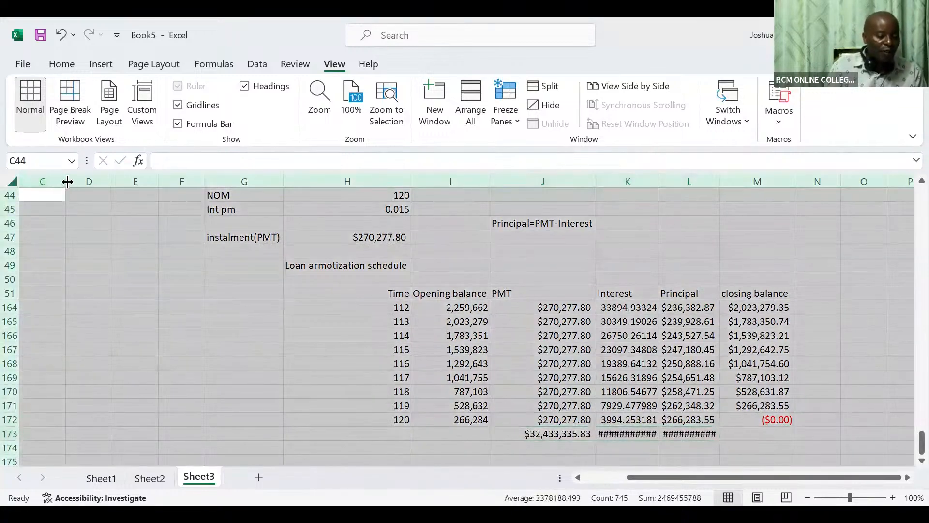
double_click(110, 178)
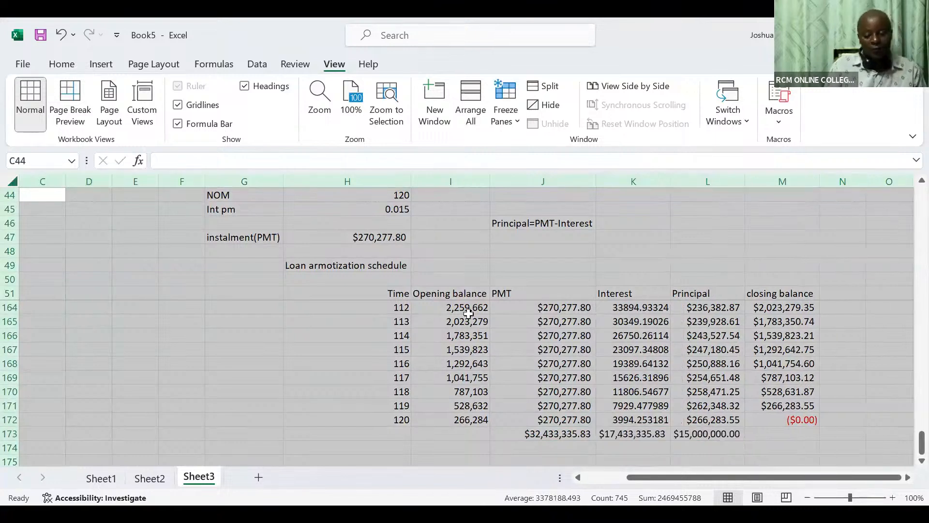
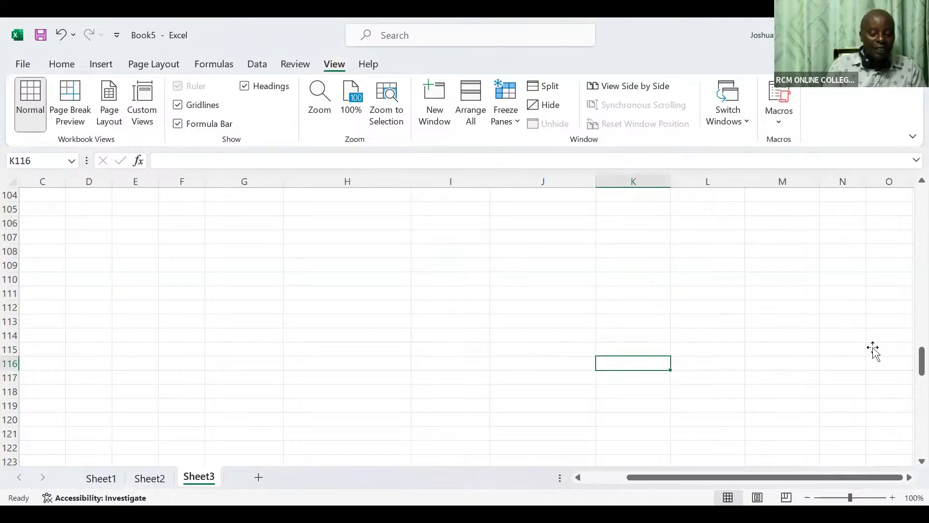
Step: Add a new worksheet and enter the label Loan in C2 with the amount 5000000 in D2
left_click_drag(922, 363, 910, 141)
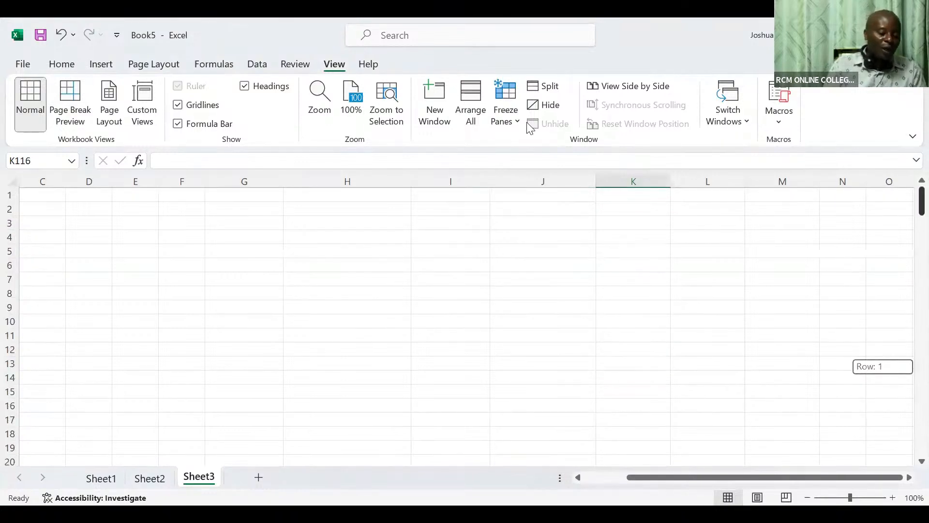
left_click(258, 480)
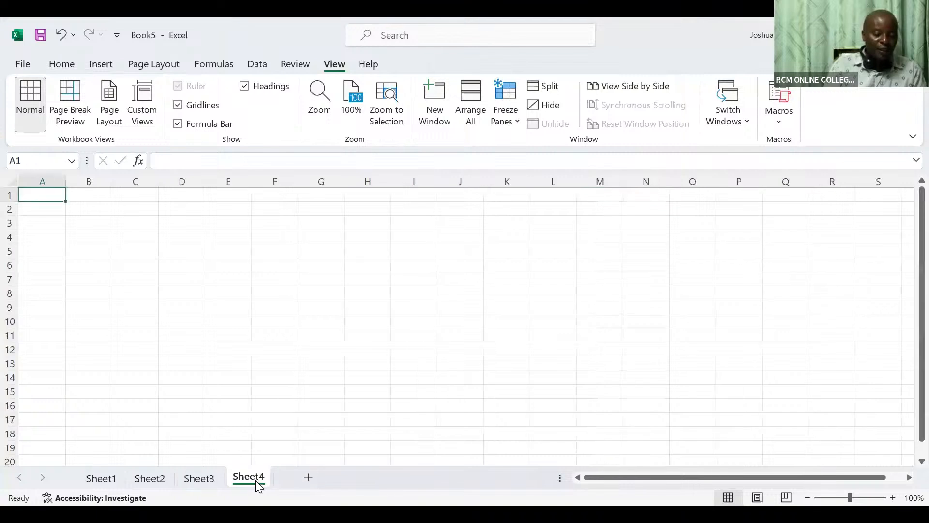
left_click(134, 209)
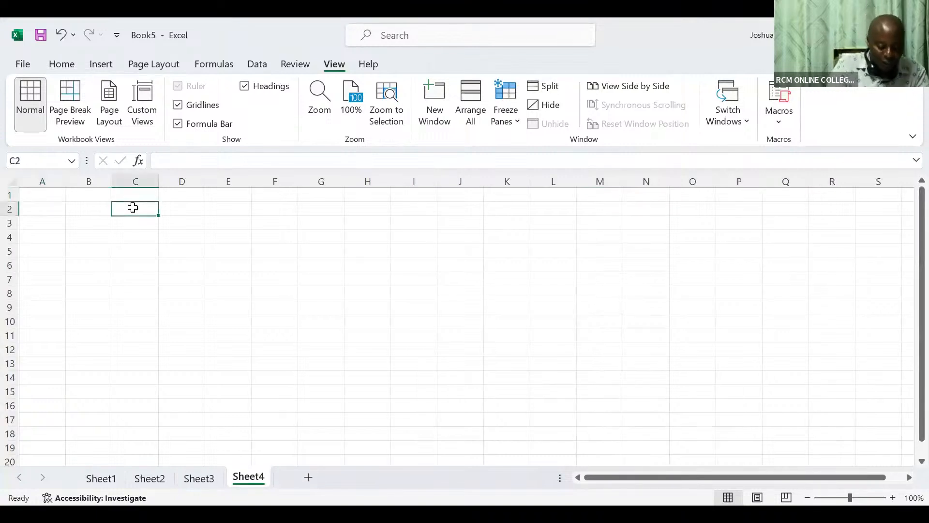
type("Loan")
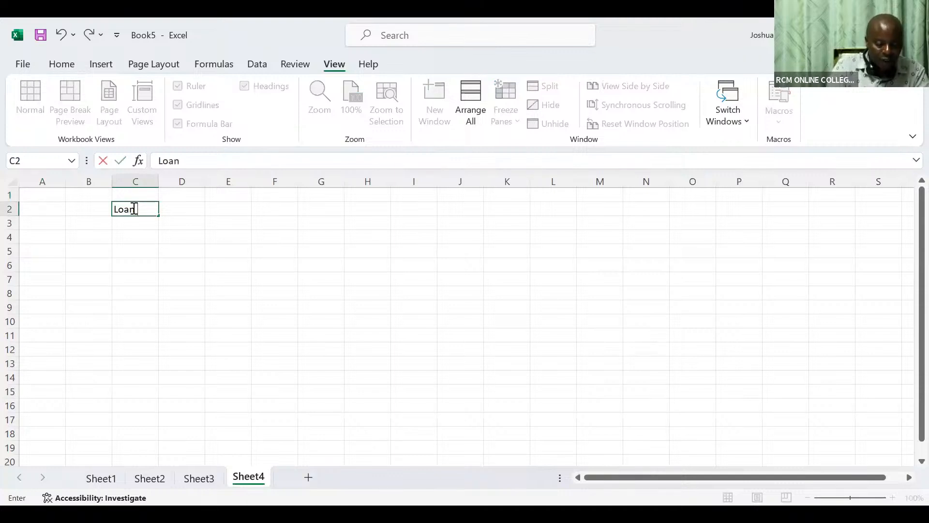
key("Tab")
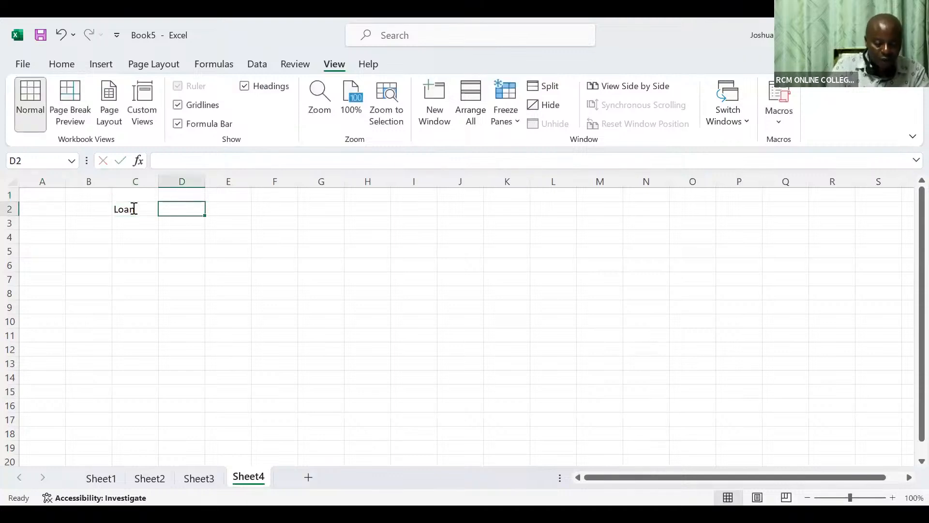
type("5000")
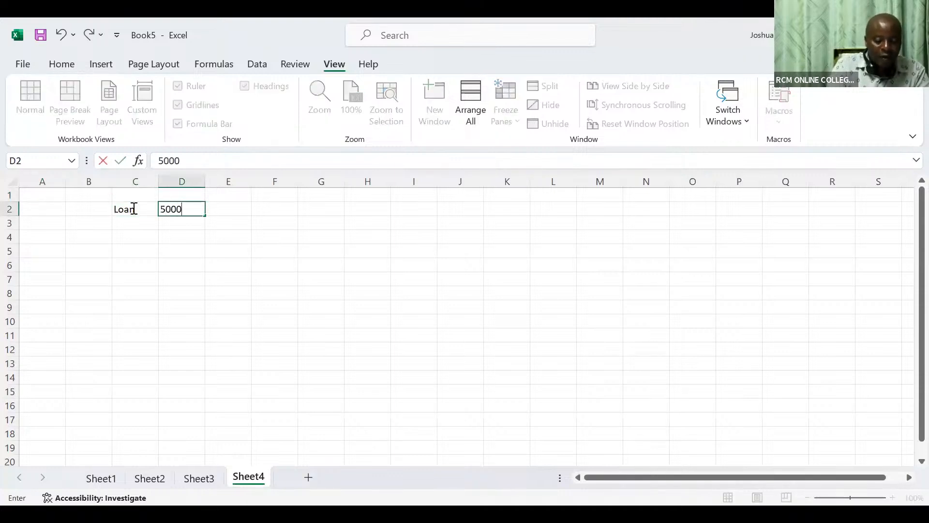
type("000")
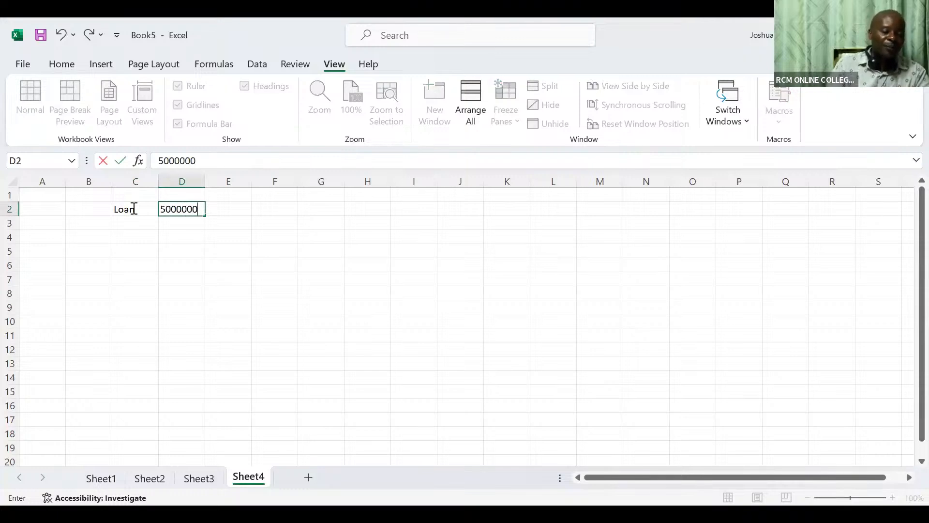
Step: Enter NOY with 5 in C3:D3 and Int pa with 18% in C4:D4
left_click(125, 220)
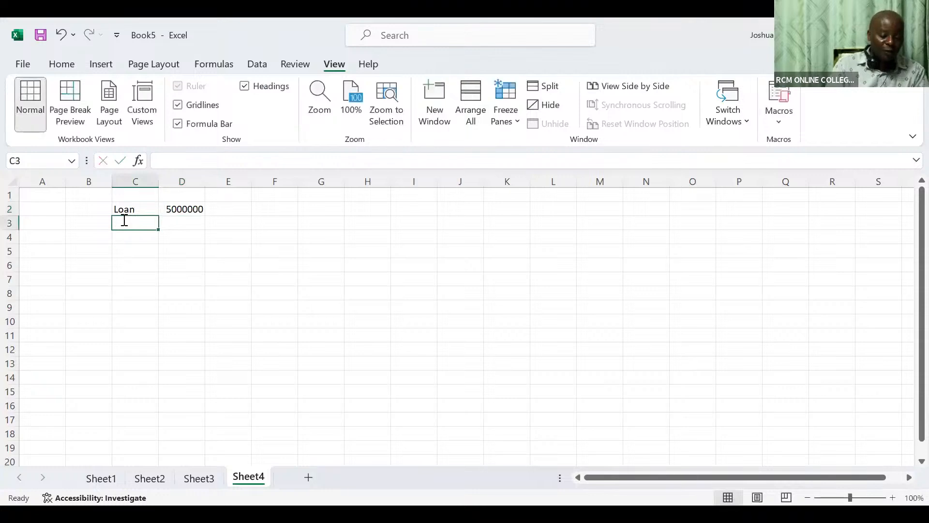
type("NOY")
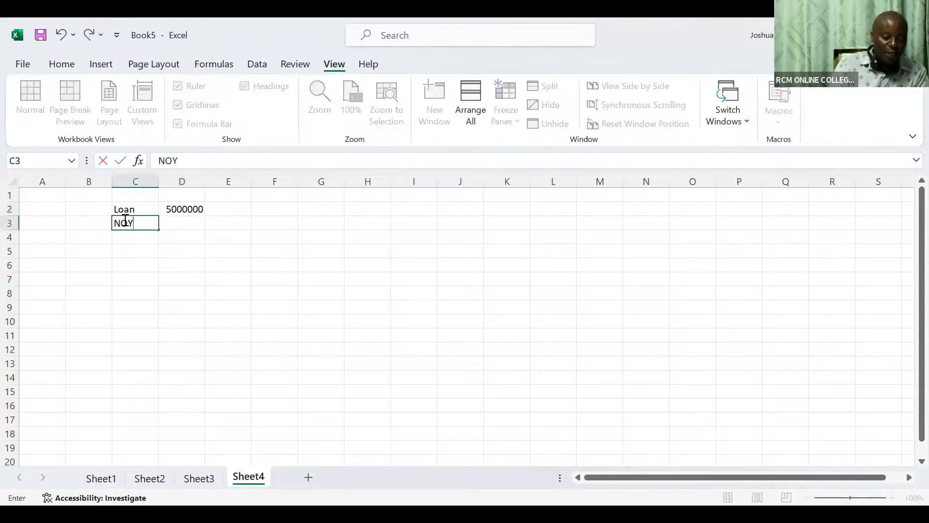
key("Tab")
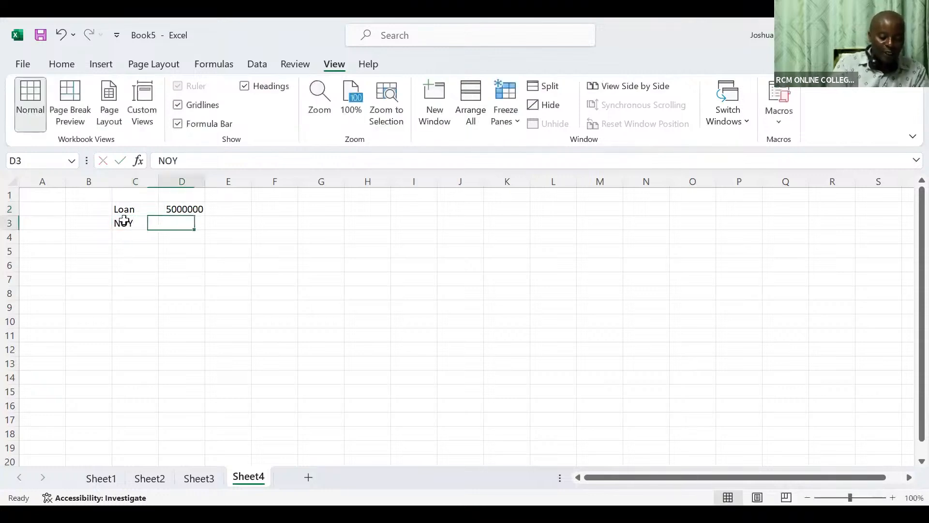
type("5")
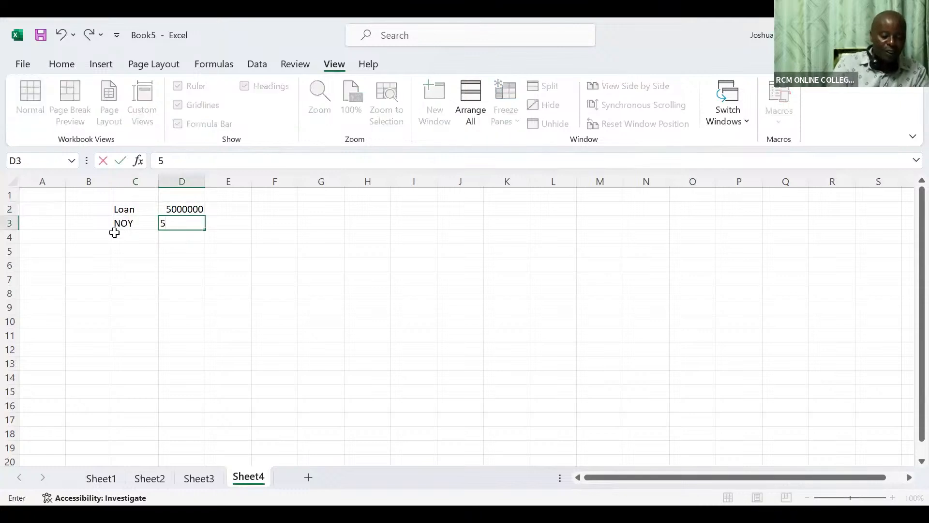
left_click(120, 235)
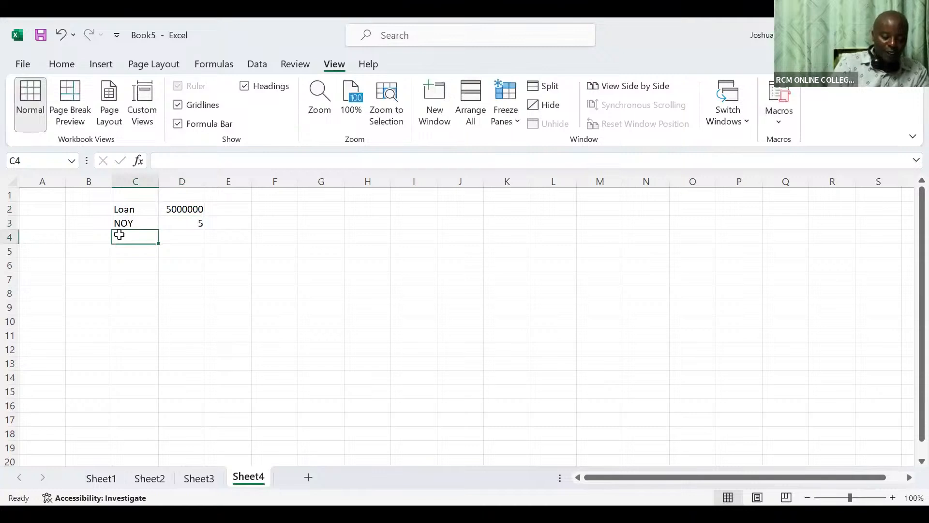
type("Int")
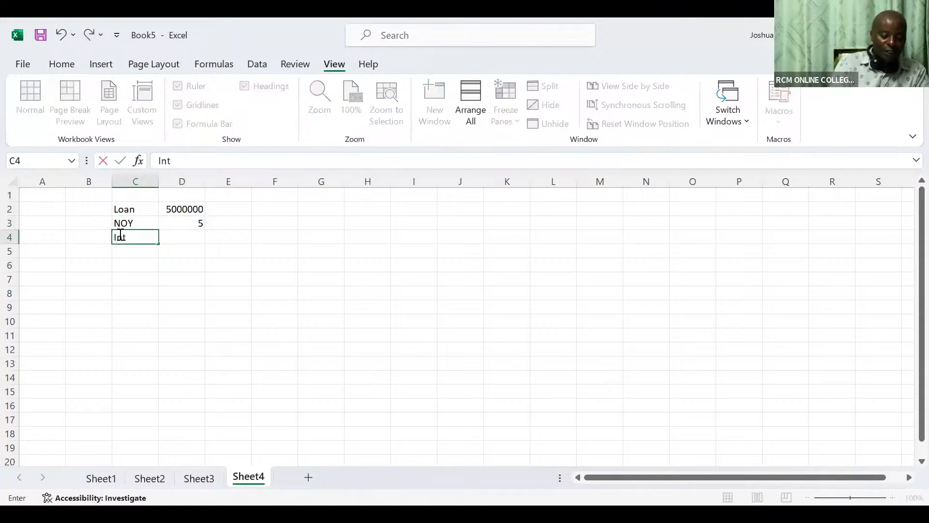
type(" pa")
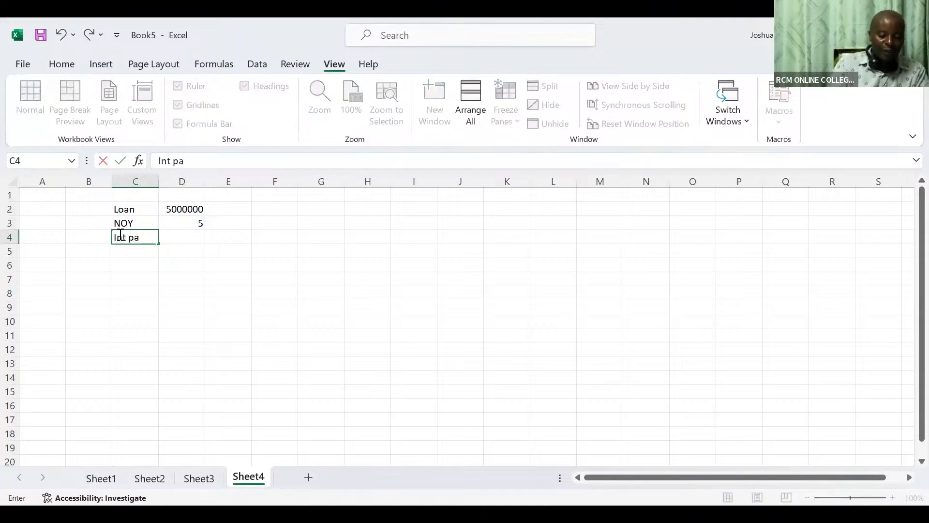
left_click(194, 236)
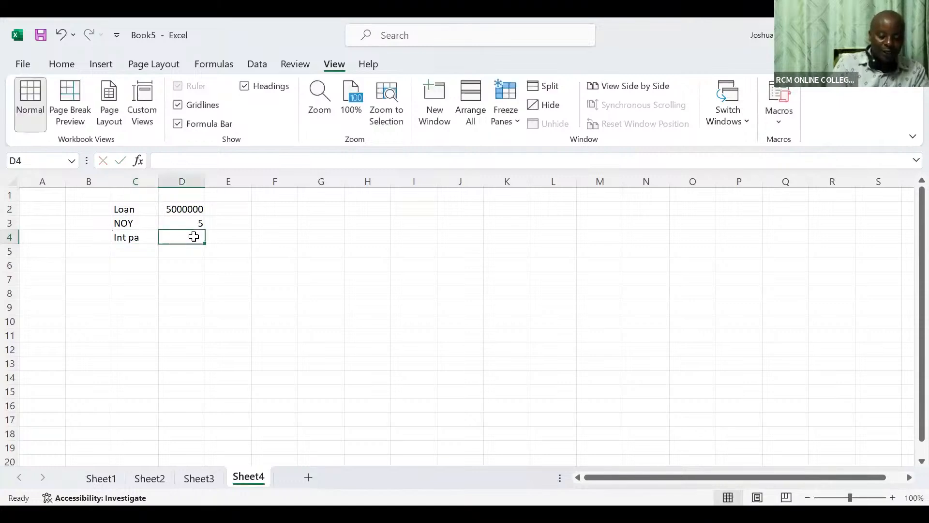
type("18")
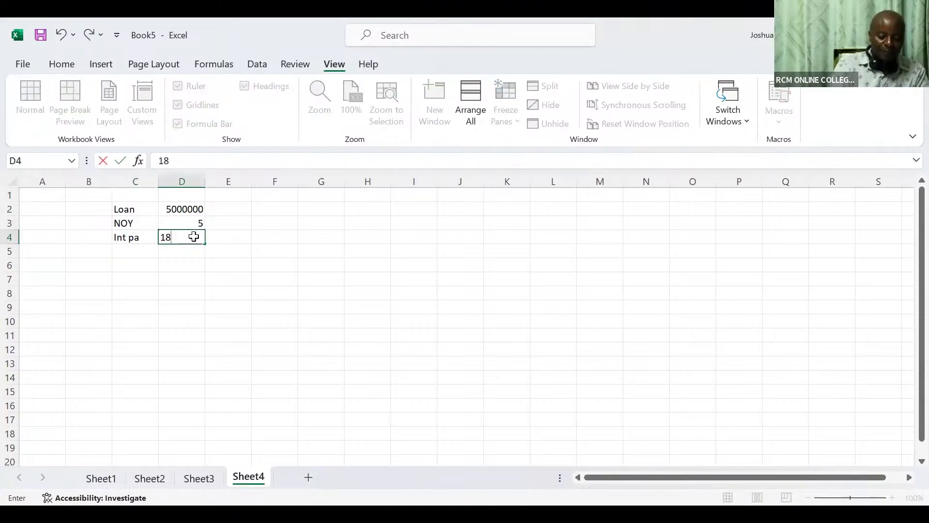
type("%")
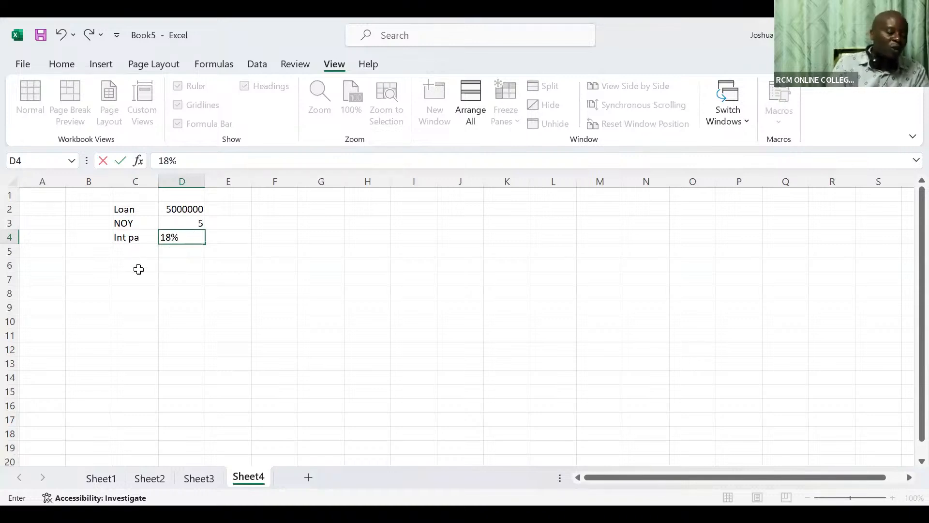
Step: Label C5 NOM and calculate the number of months in D5 with =D3*12
left_click(134, 252)
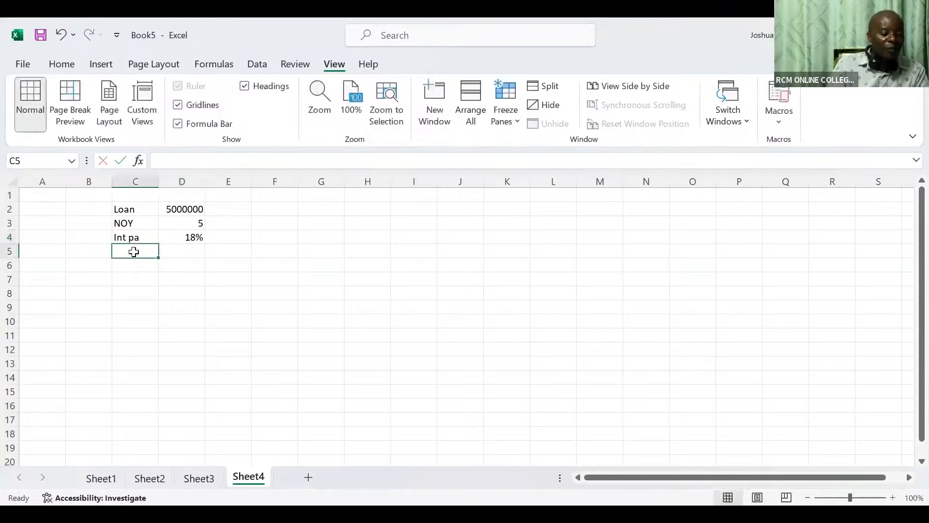
type("NOM")
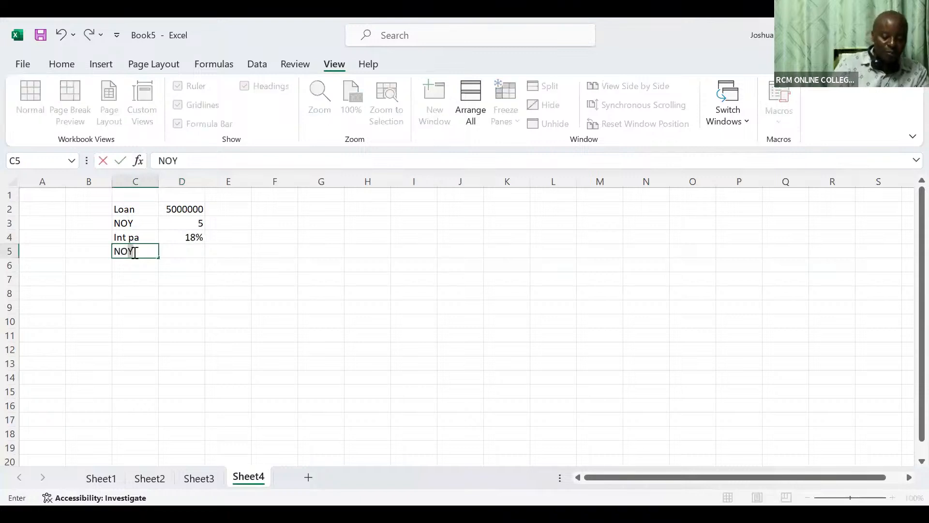
left_click(185, 251)
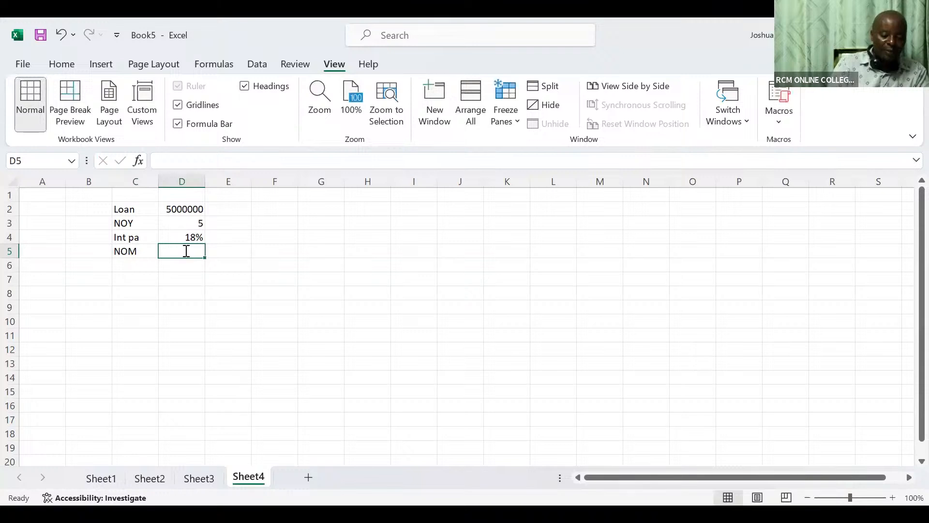
type("=")
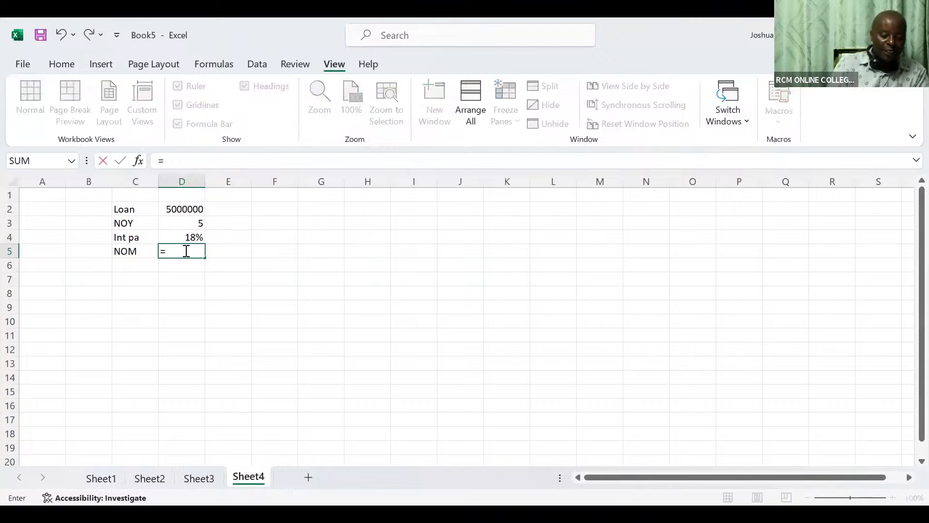
left_click(198, 222)
type("*")
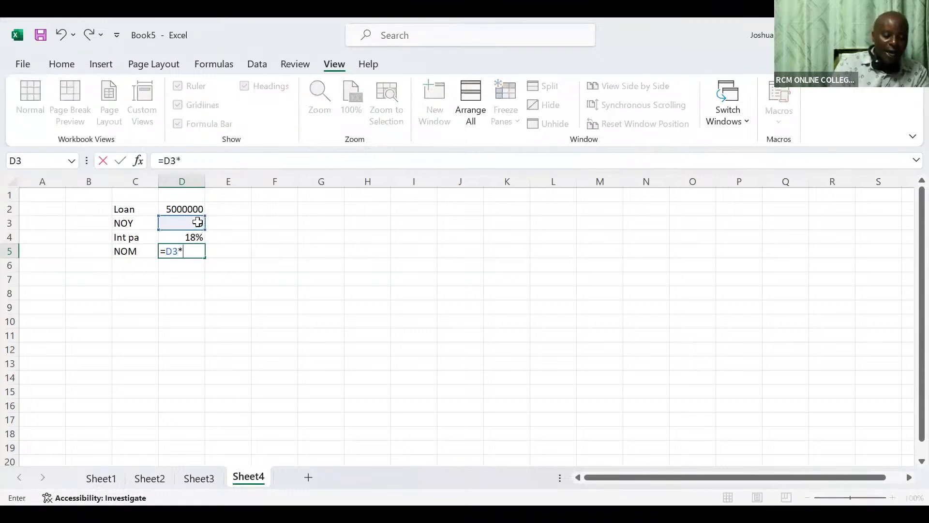
type("12")
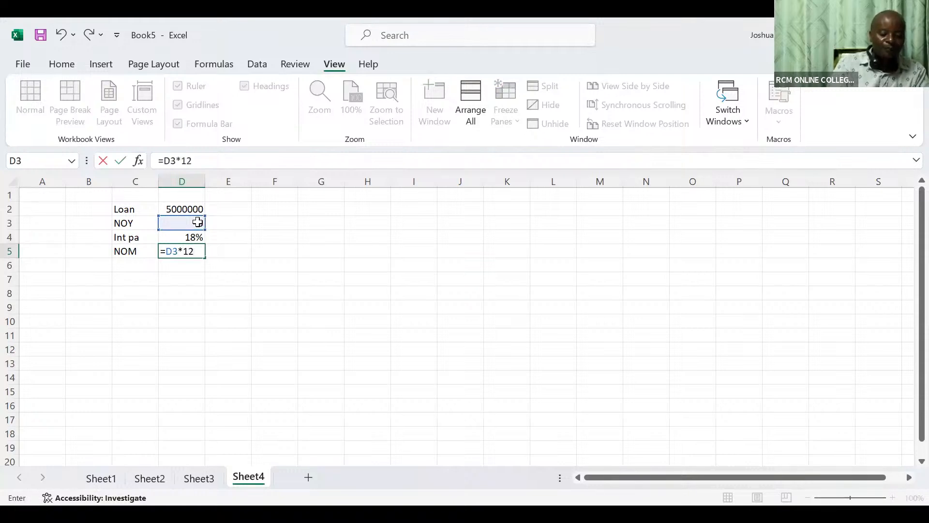
key("Return")
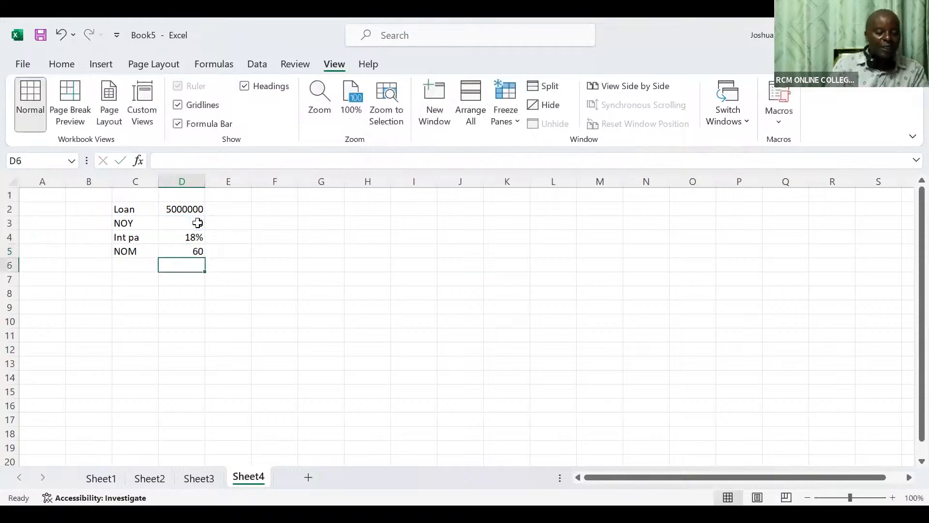
Step: Label C6 Int pm and calculate the monthly interest rate in D6 with =D4/12
left_click(139, 263)
type("Int ")
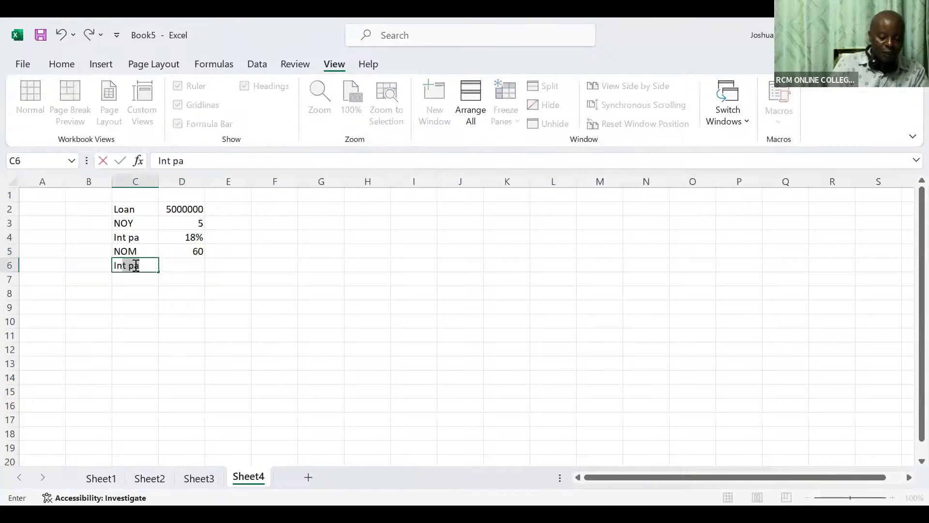
type("pm")
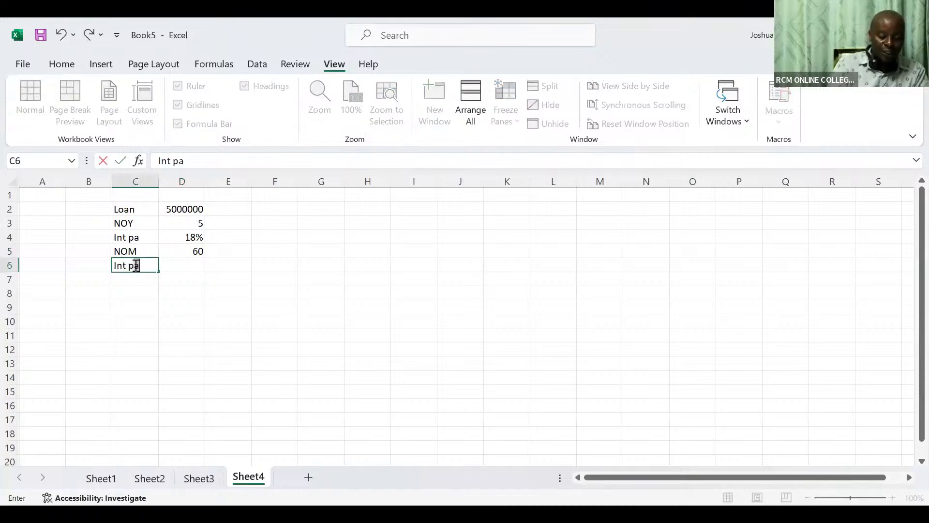
left_click(181, 265)
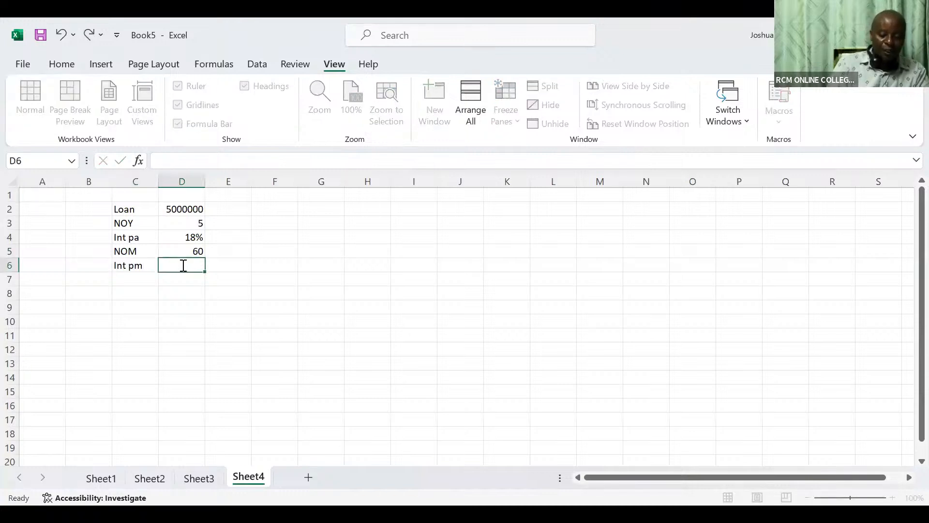
type("=")
left_click(196, 241)
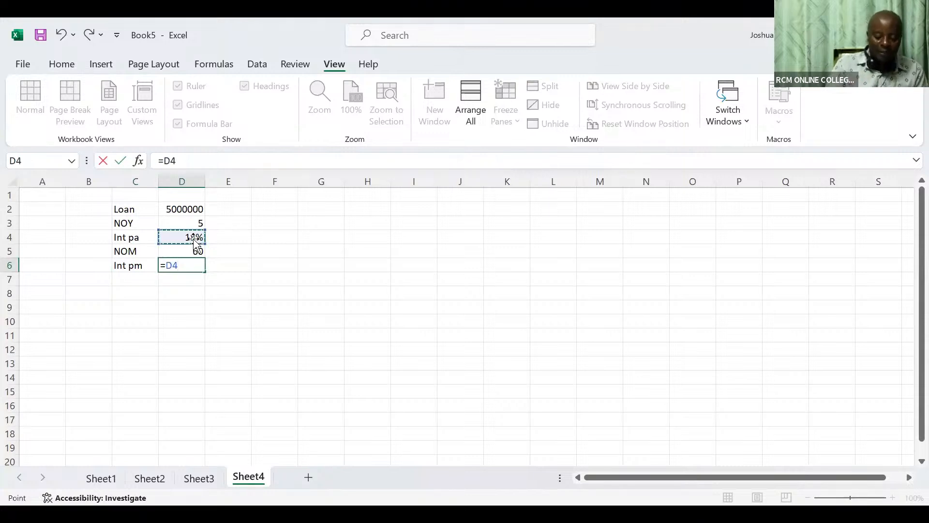
type("/12")
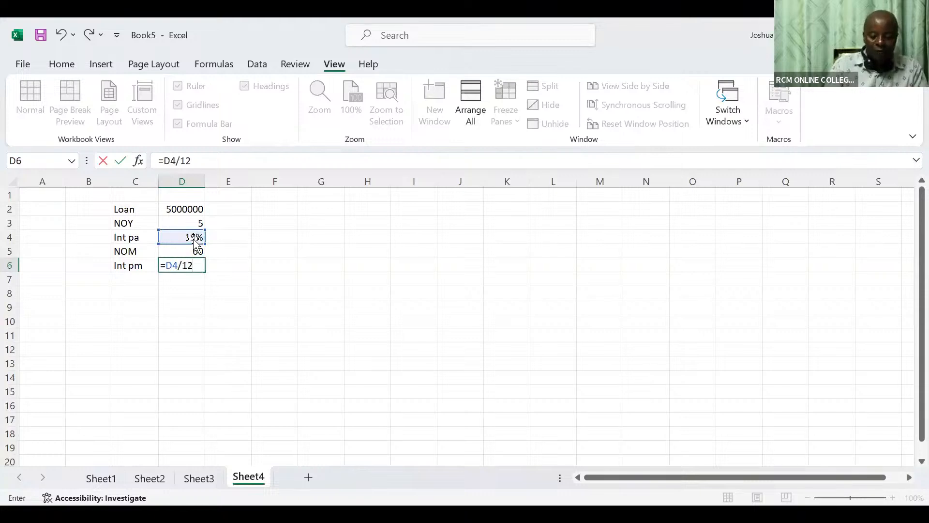
key("Return")
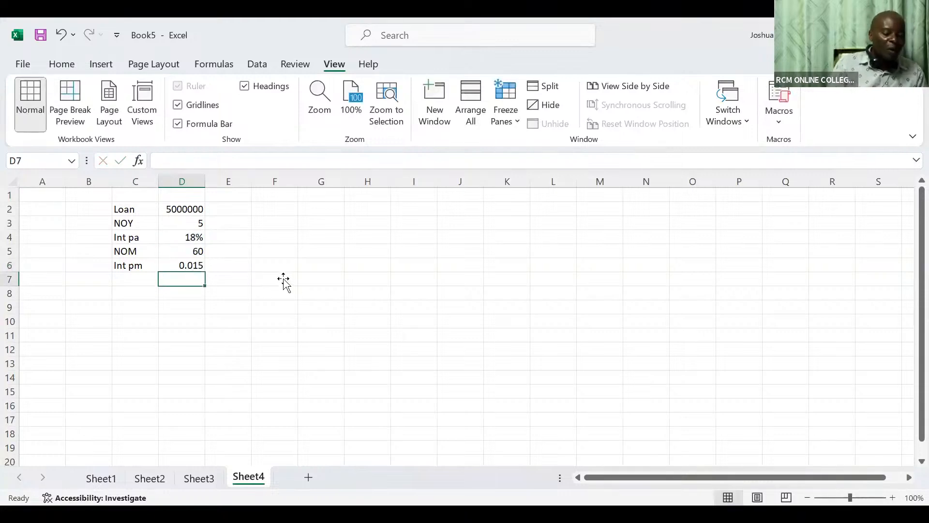
Step: Enter the schedule headers Time in F7 and Opening Balance in G7
left_click(282, 280)
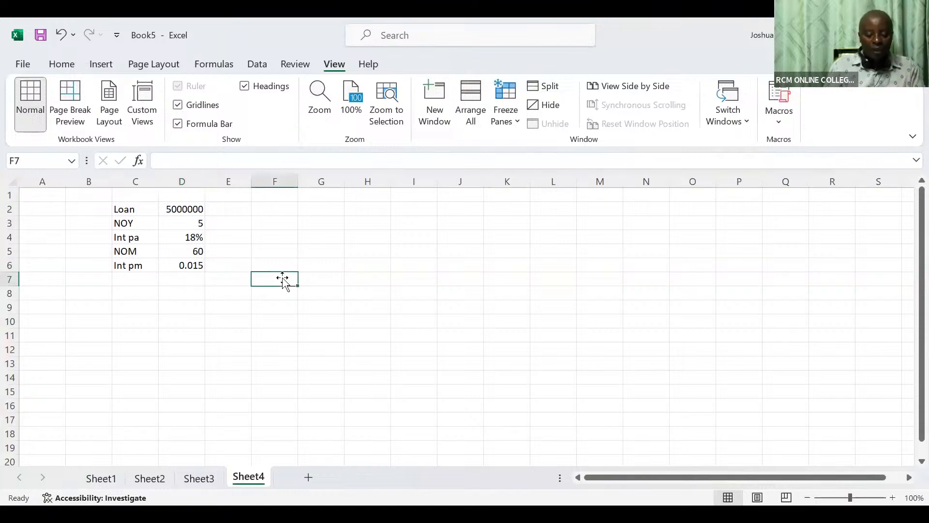
type("Time")
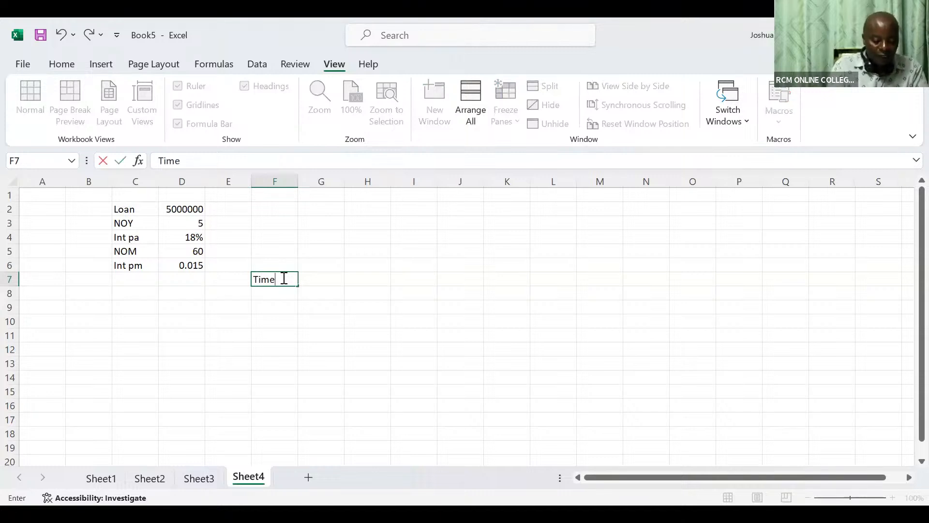
key("Tab")
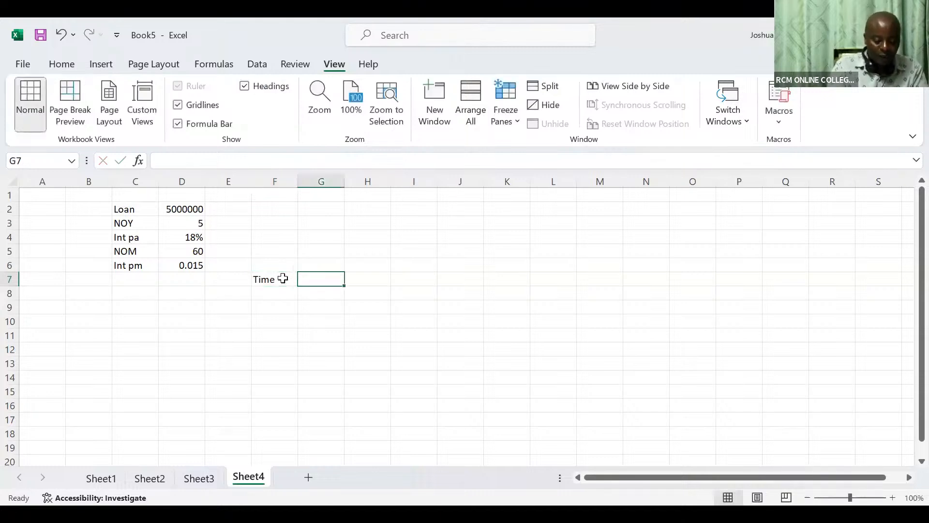
type("Opening")
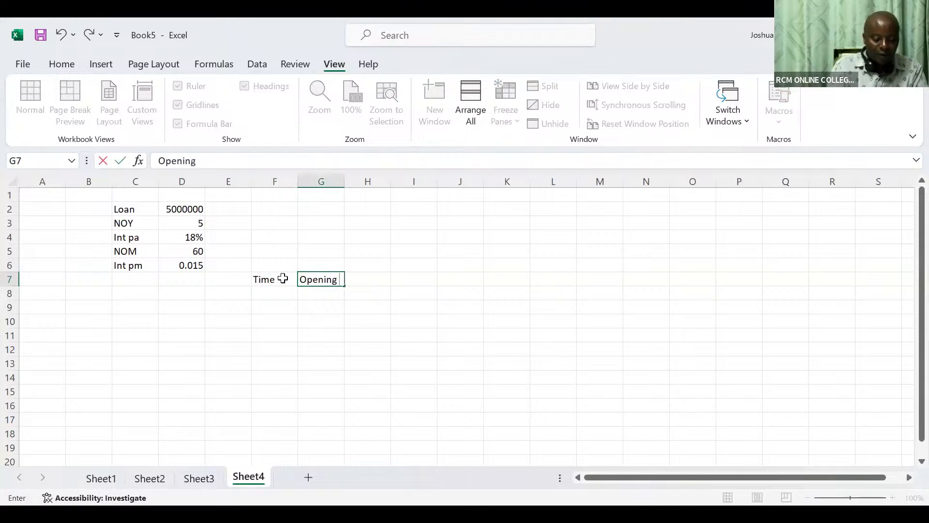
type(" Balance")
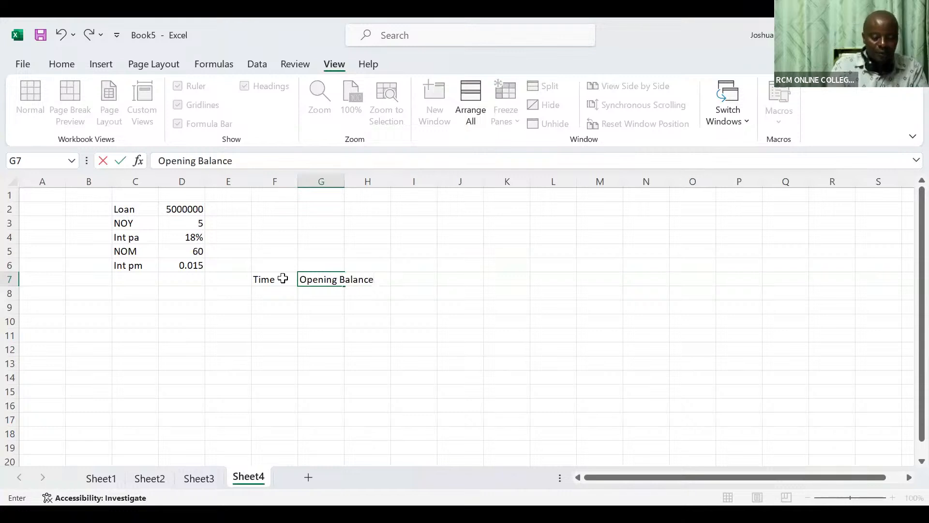
key("Tab")
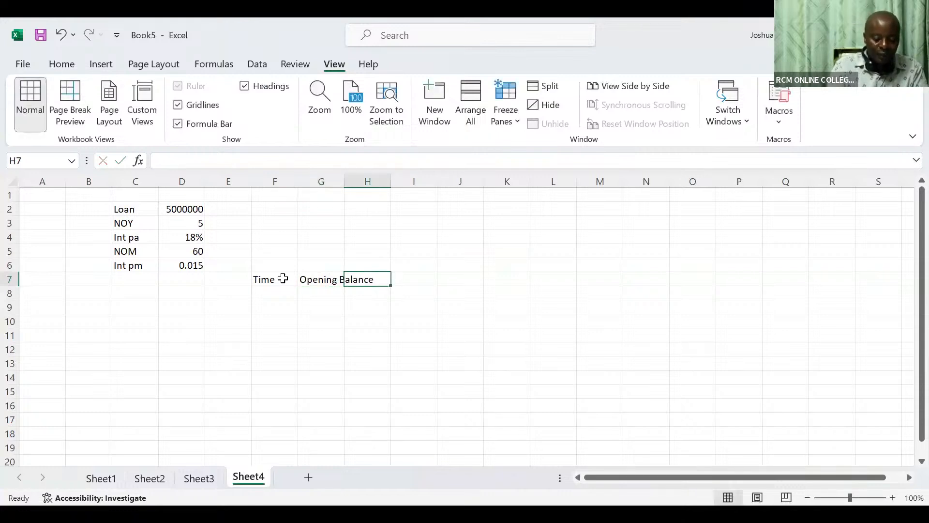
Step: Add the headers PMT in H7 and Interest in I7
type("PMT")
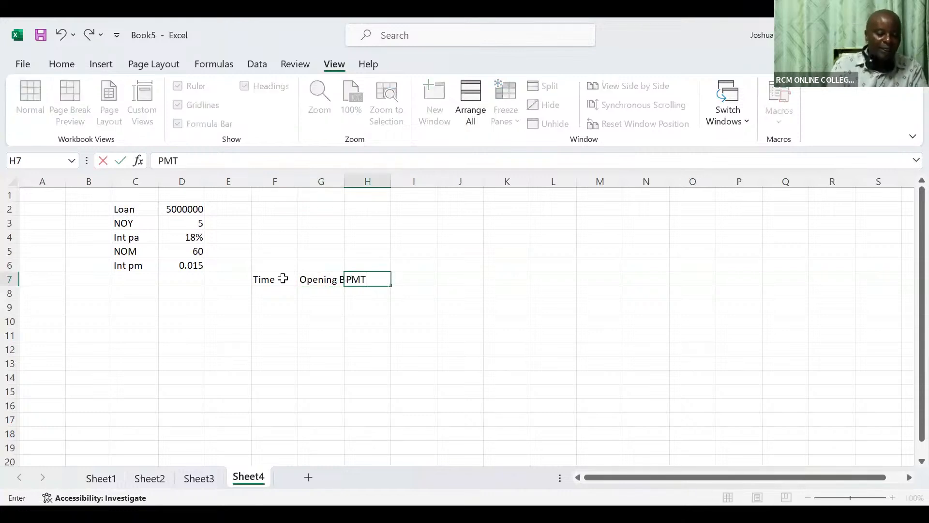
key("Tab")
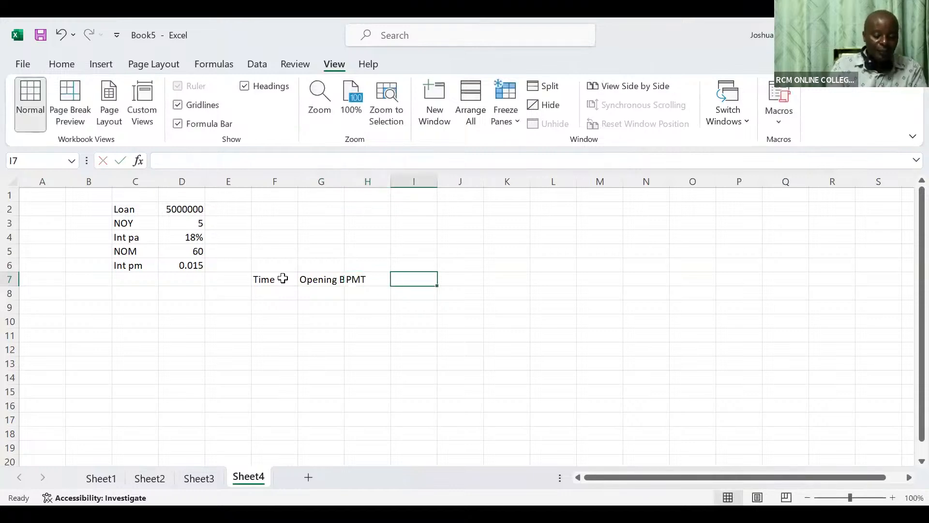
type("Inter")
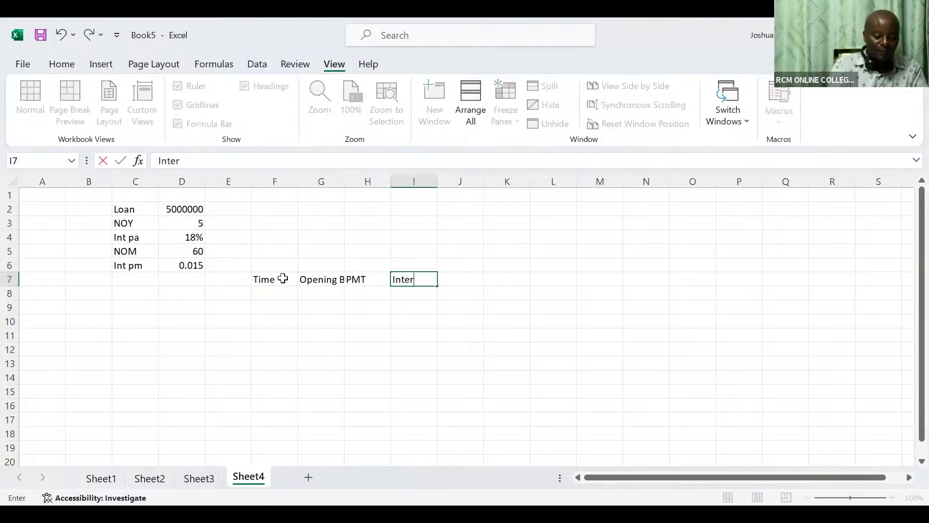
type("est")
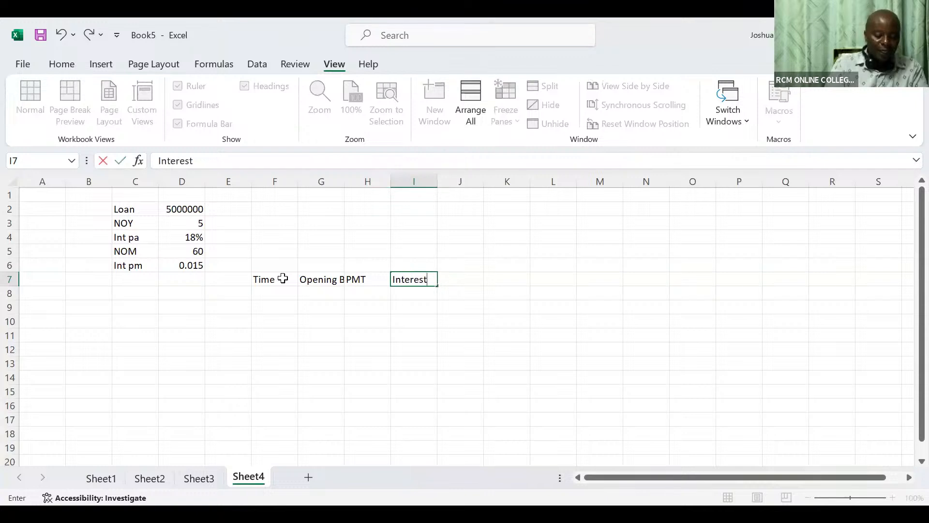
key("Tab")
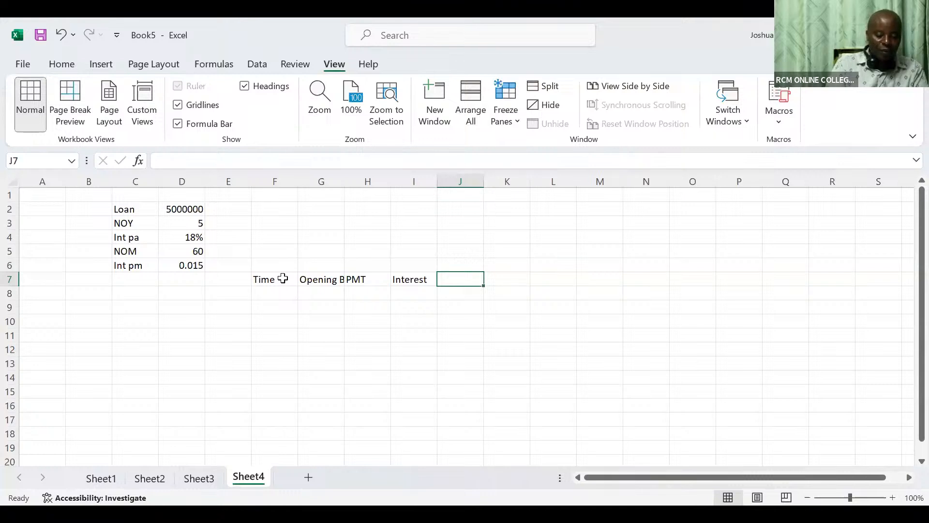
Step: Enter the header Principal in J7, correcting its spelling
type("Pricip")
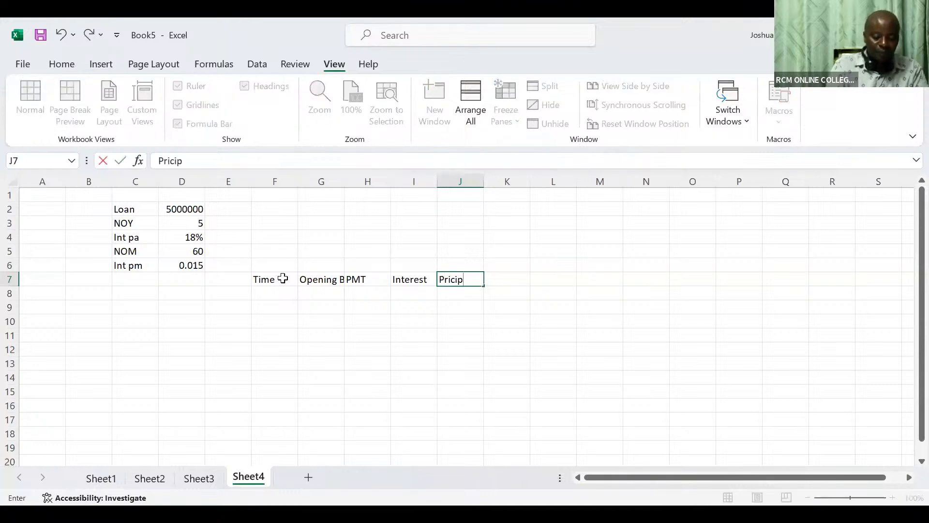
key("BackSpace")
type("nc")
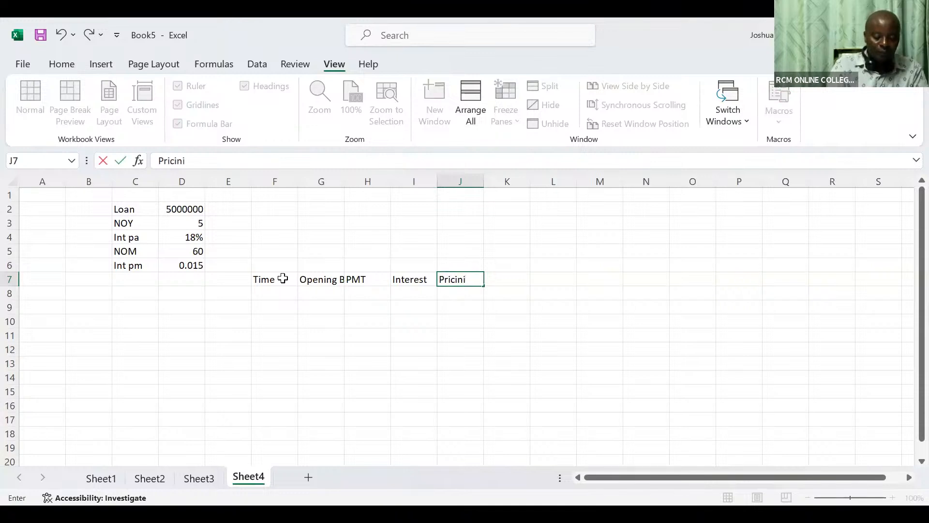
type("i")
key("BackSpace")
type("cipa")
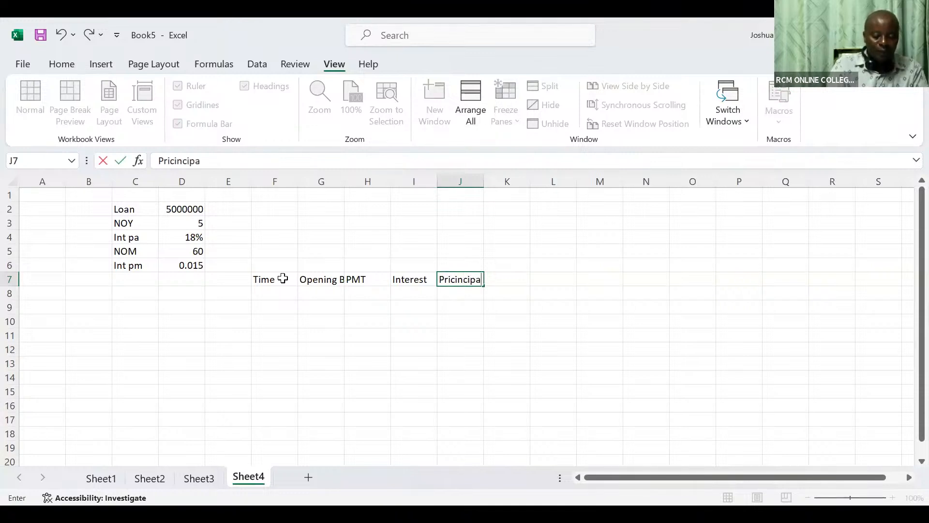
key("BackSpace")
key("BackSpace")
key("BackSpace")
key("BackSpace")
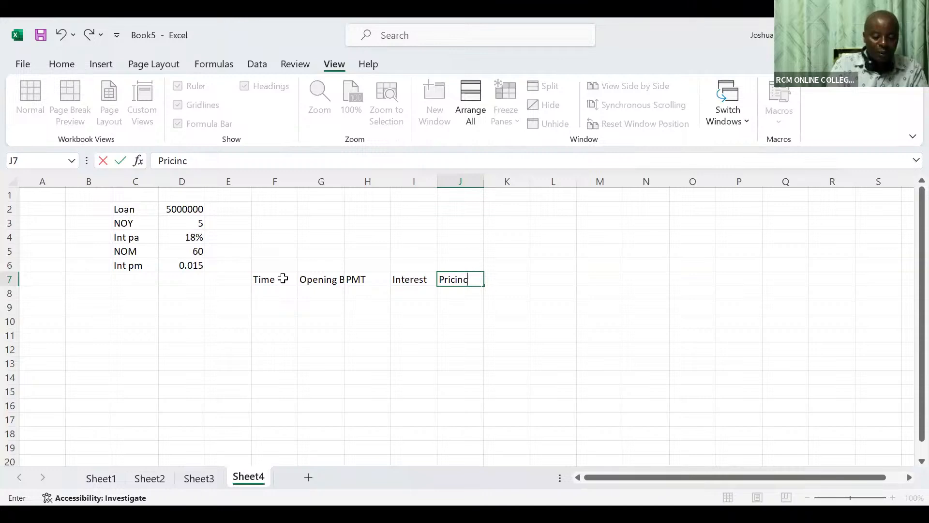
key("BackSpace")
key("BackSpace")
key("BackSpace")
key("BackSpace")
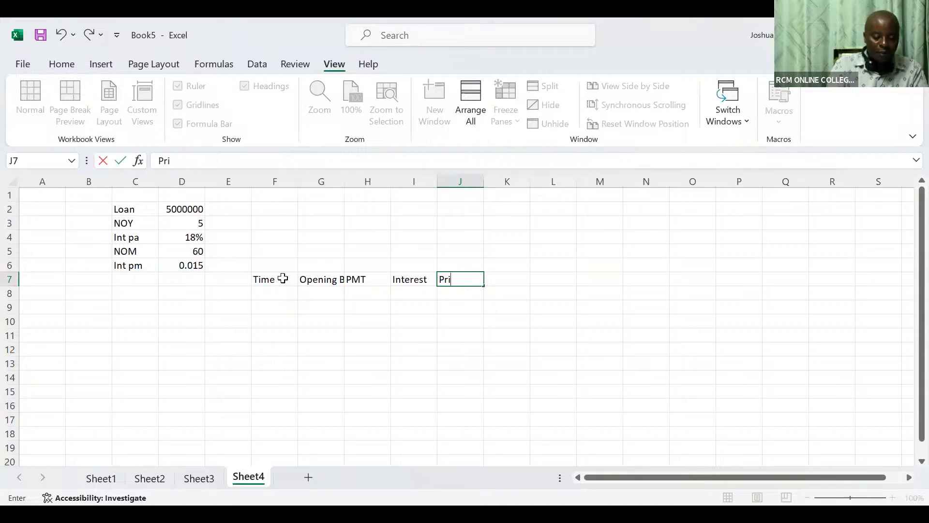
type("ncipal")
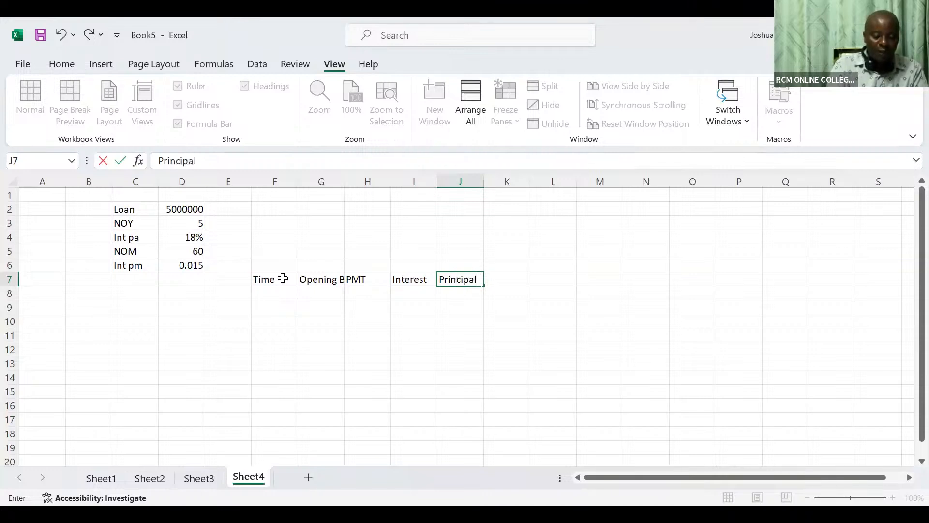
key("Tab")
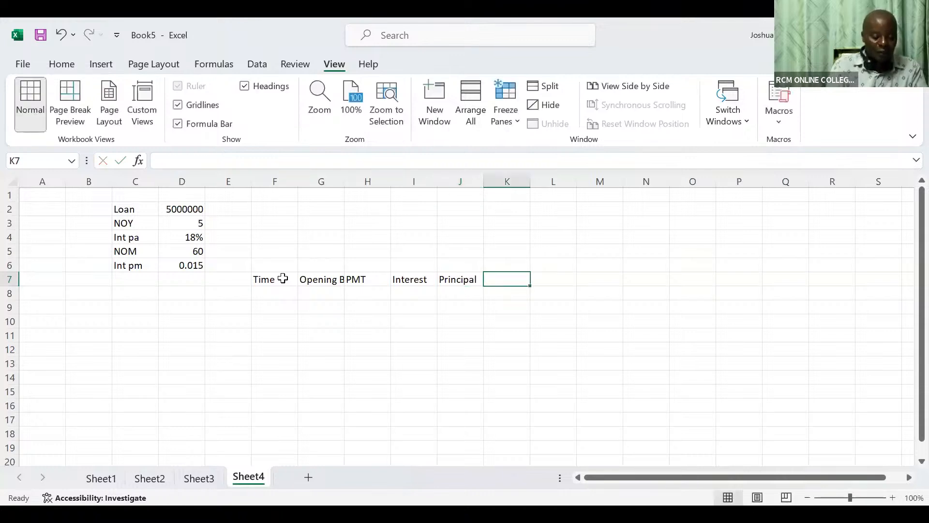
Step: Enter the header Closing Balance in K7 to complete the schedule's header row
type("L")
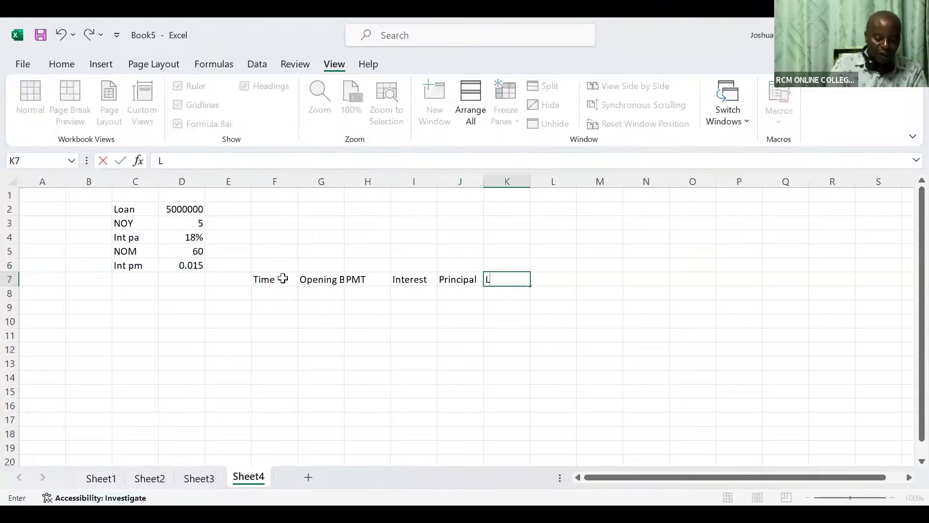
key("BackSpace")
type("Closing")
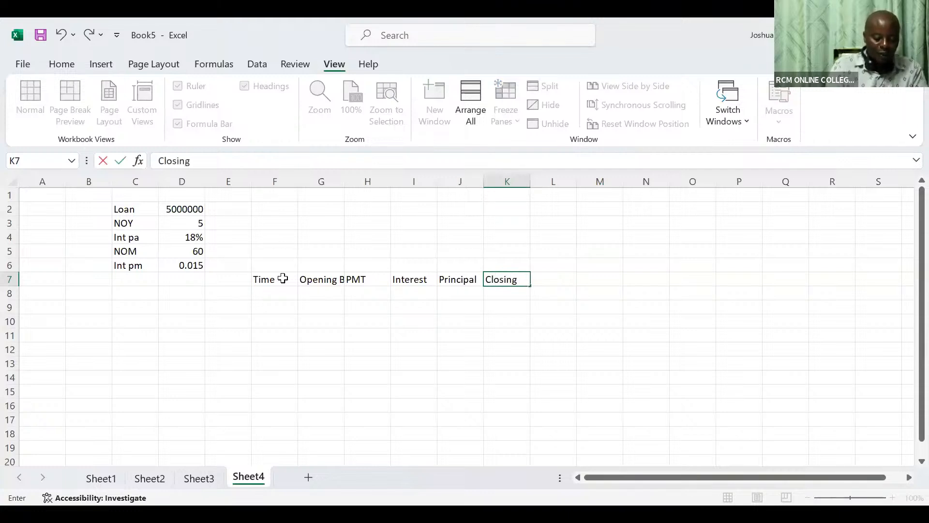
type(" Balance")
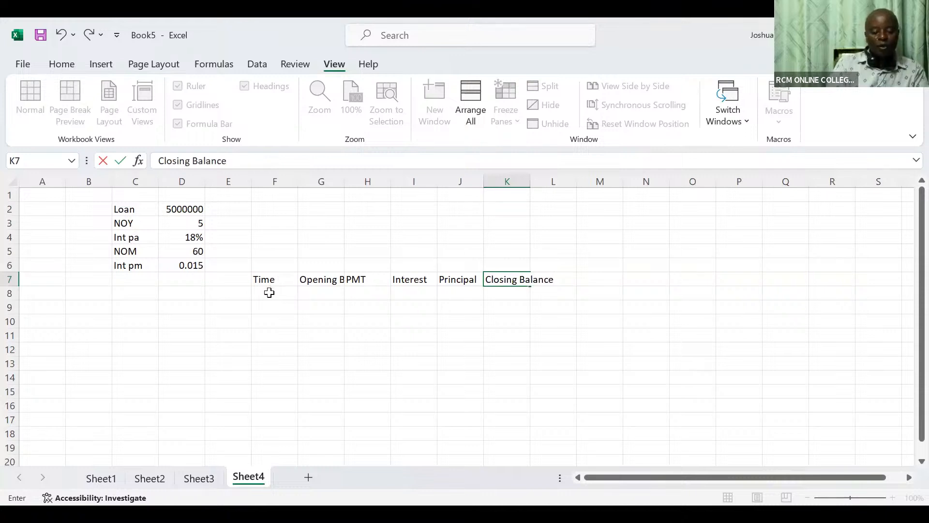
left_click(269, 292)
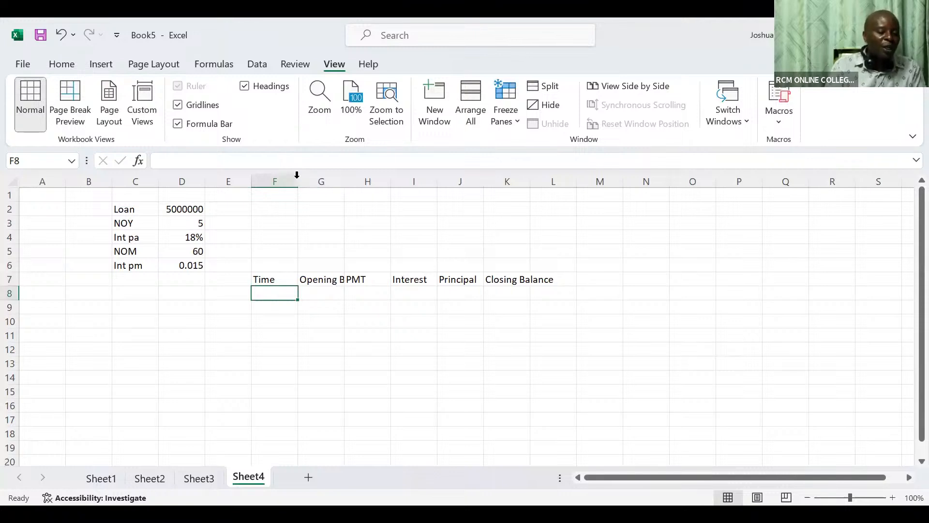
Step: Select the whole sheet and autofit all column widths to their contents
mouse_move(296, 175)
left_mouse_down()
mouse_move(349, 180)
mouse_move(296, 180)
left_mouse_up()
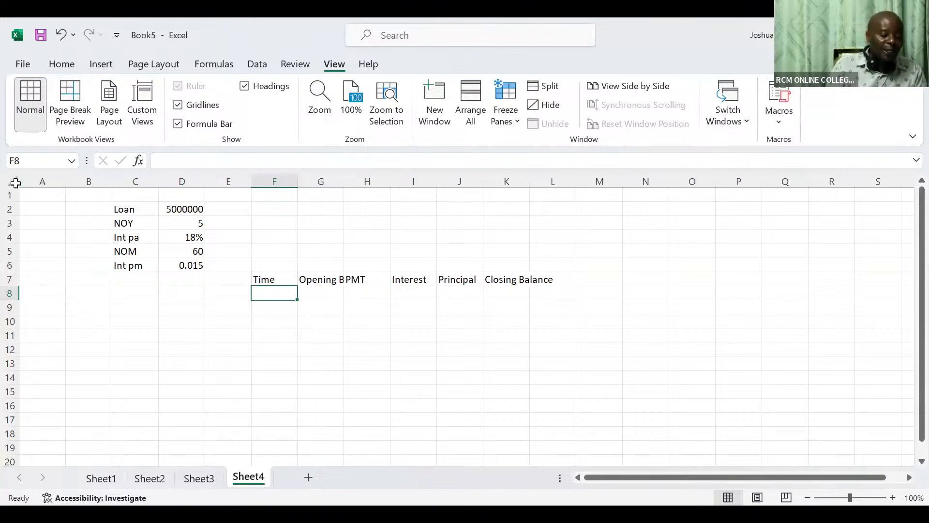
left_click(14, 182)
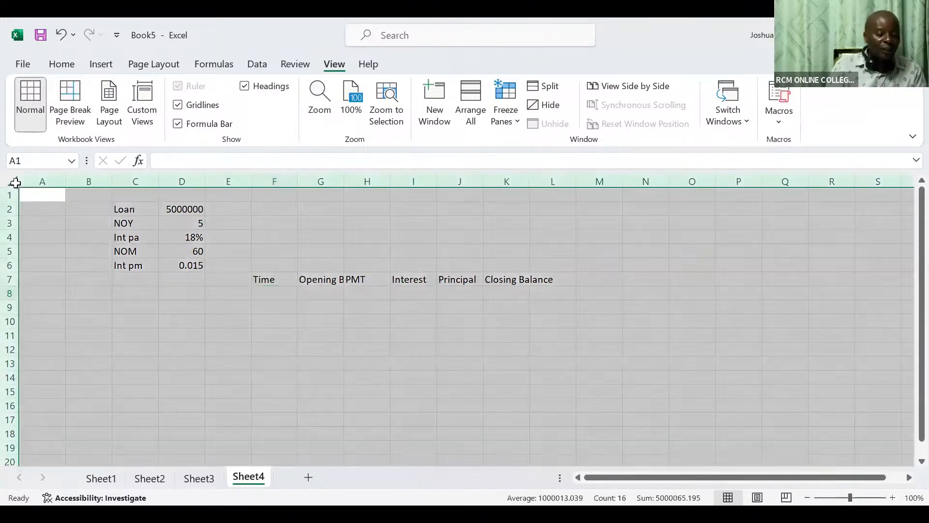
double_click(158, 181)
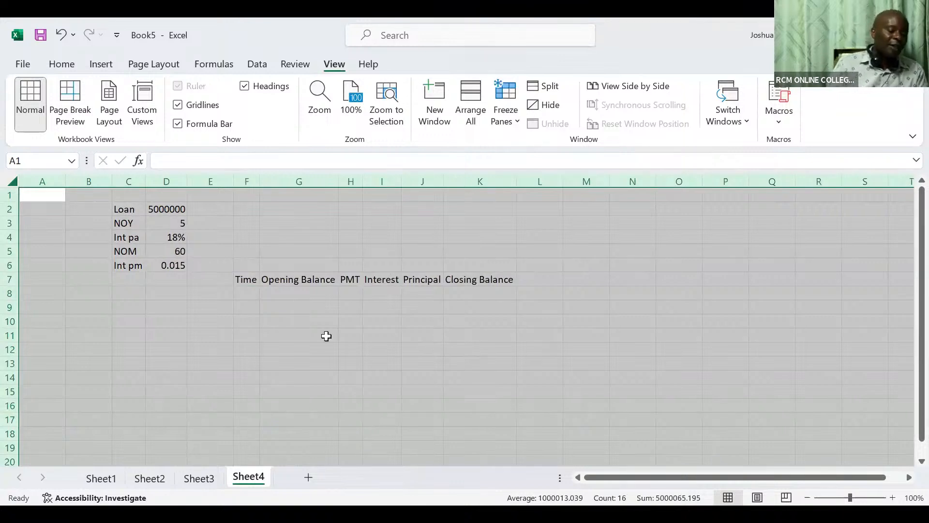
Step: Generate the period numbers 1 to 60 down the Time column from F9 with =SEQUENCE(60)
left_click(247, 304)
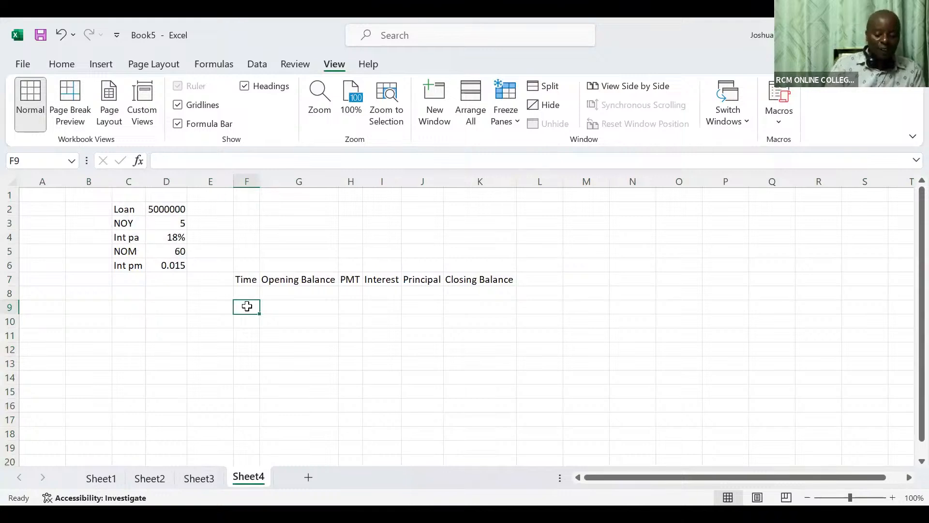
type("=")
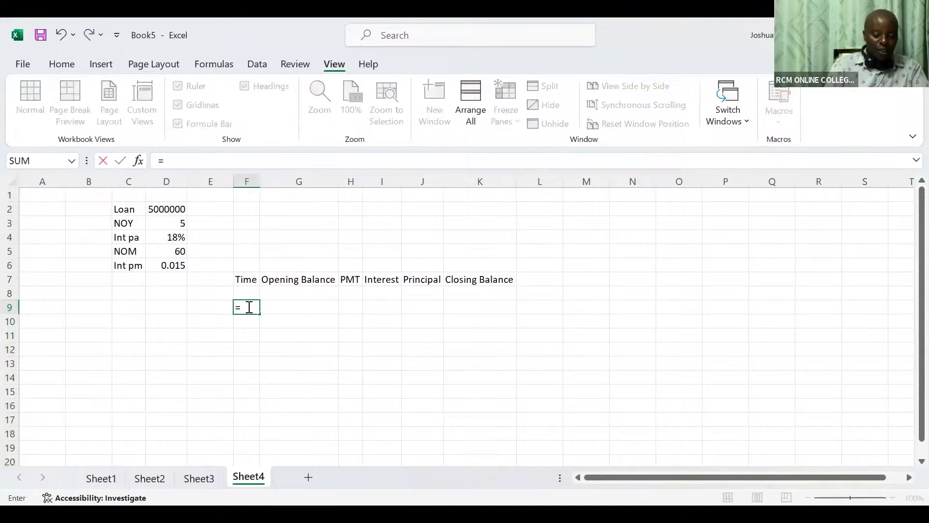
type("sequence")
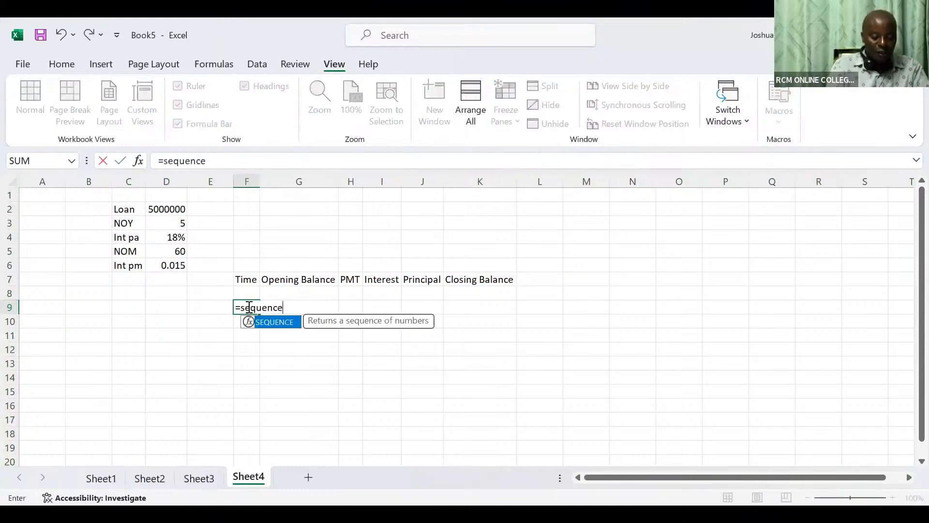
key("Tab")
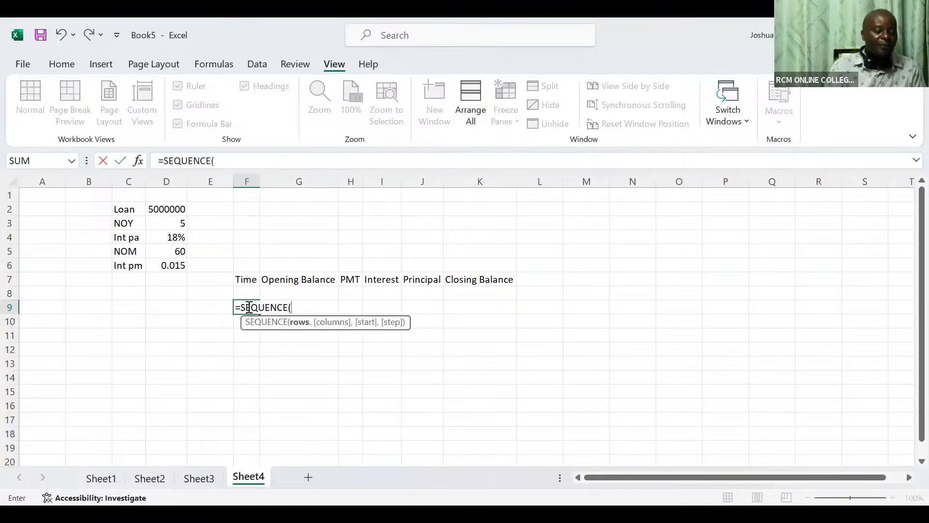
type("60")
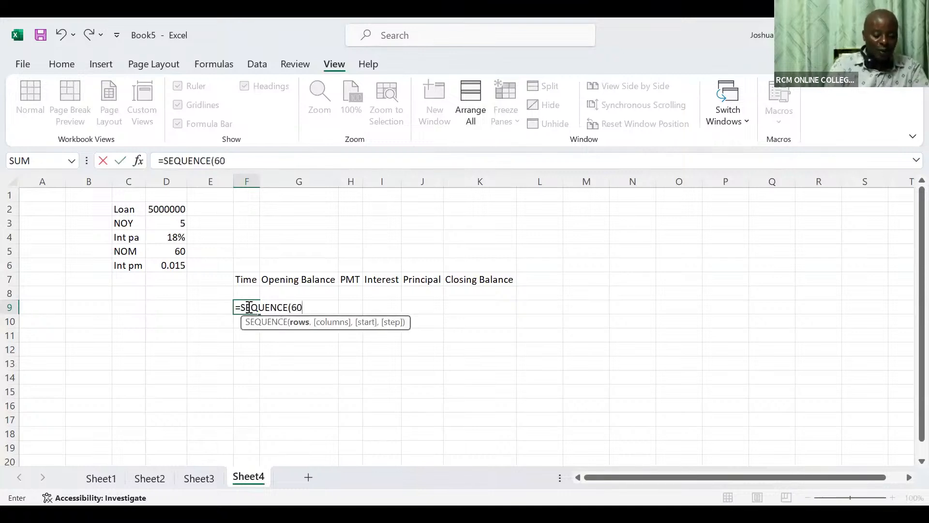
key("Return")
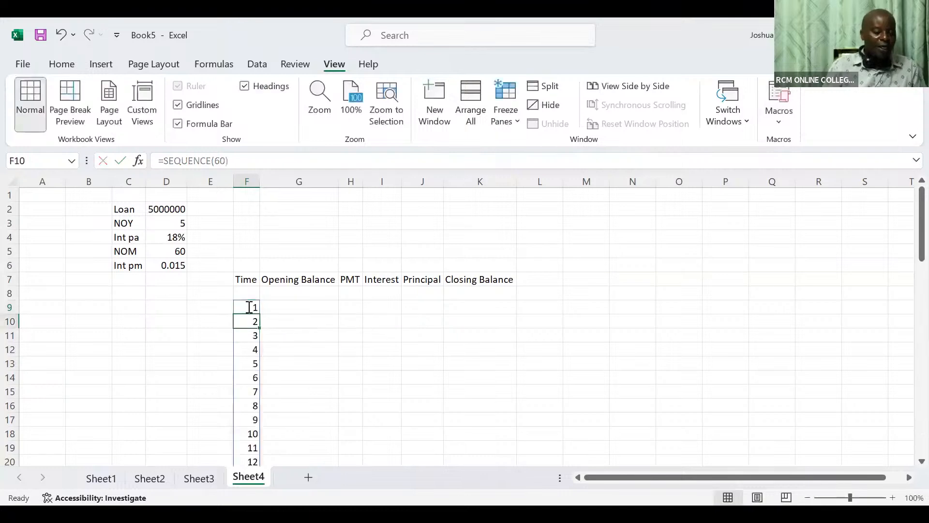
Step: Enter 0 as the starting period in F8, directly above the generated sequence
key("Up")
key("Up")
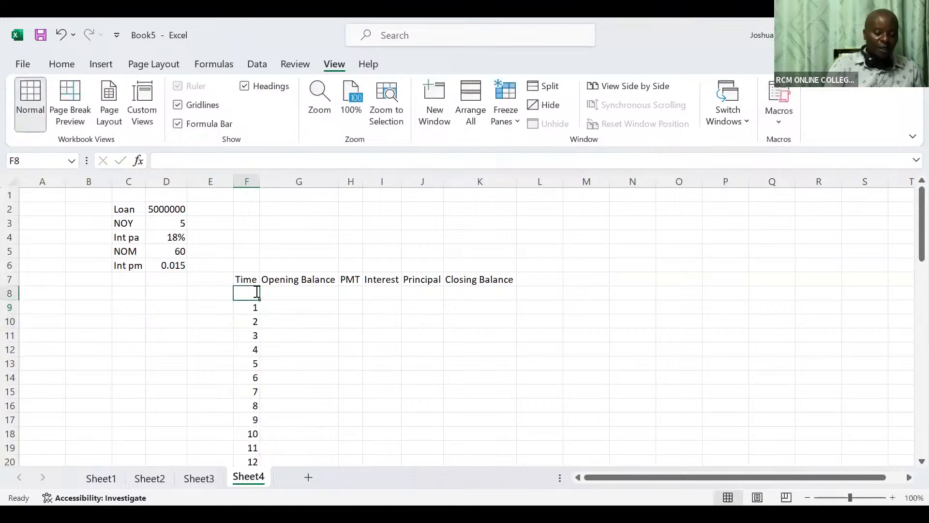
type("0")
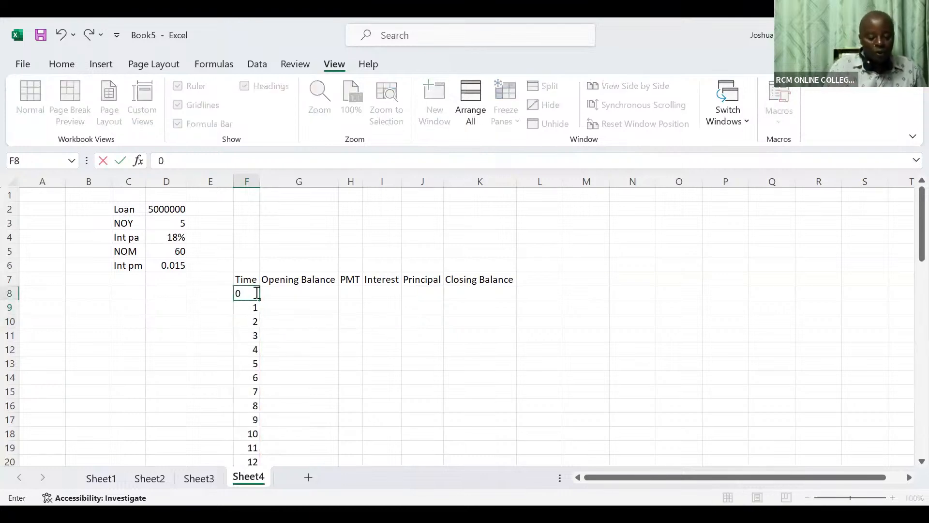
left_click(207, 321)
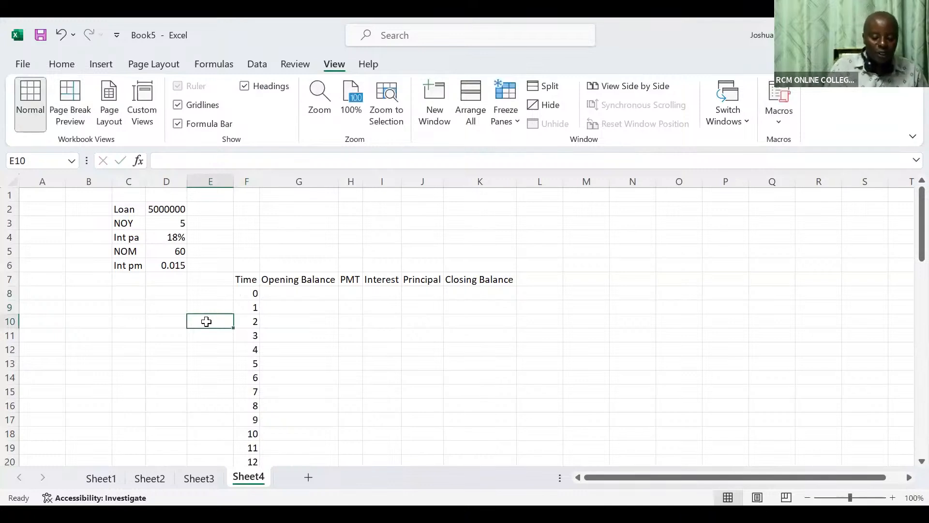
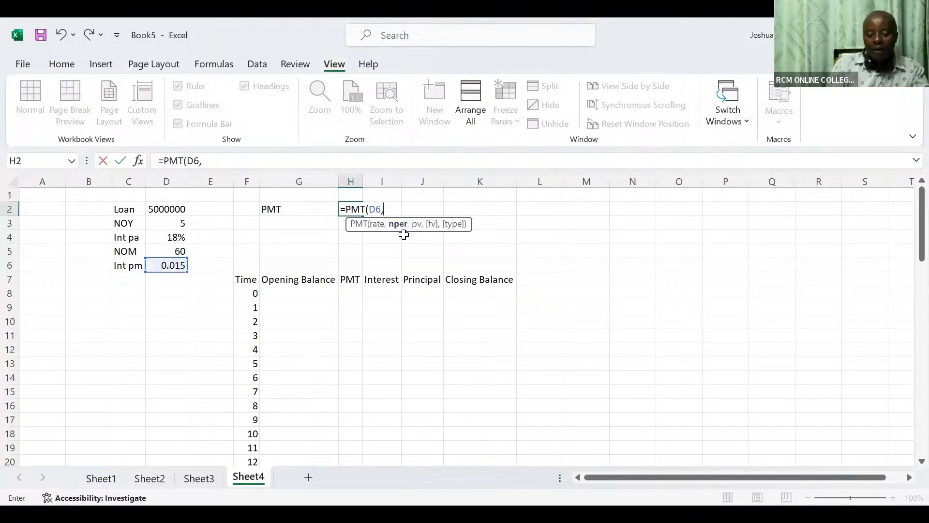
Step: Complete the monthly payment formula in H2 as =PMT(D6,D5,-D2), using the monthly rate, number of months and negative loan amount
left_click(173, 252)
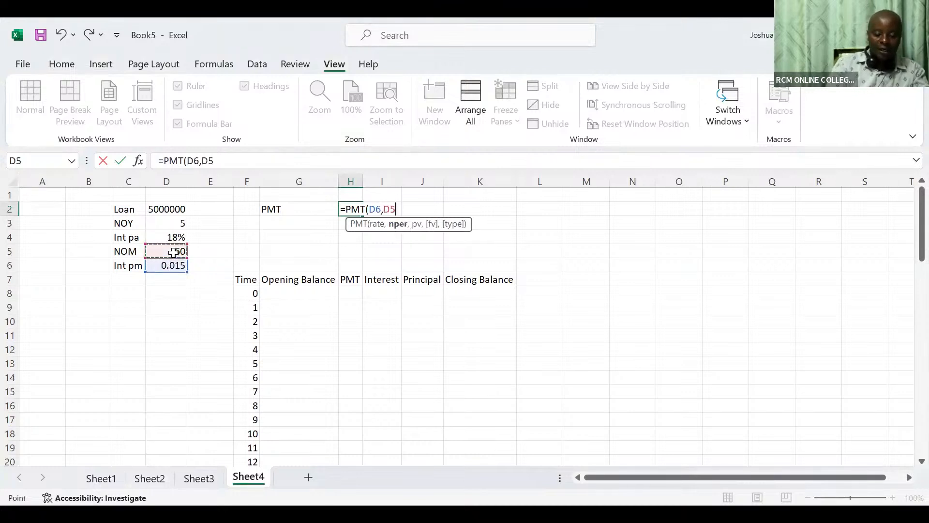
type(",-")
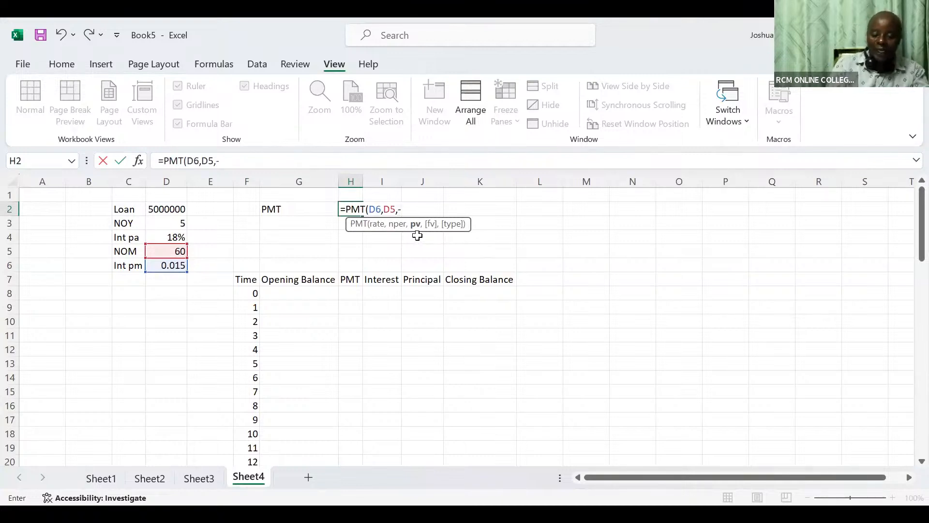
left_click(166, 209)
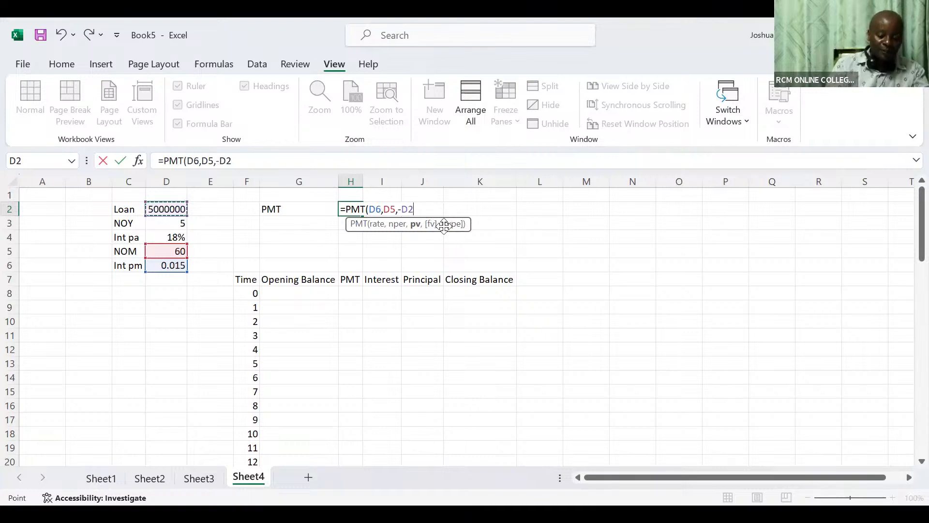
key("Return")
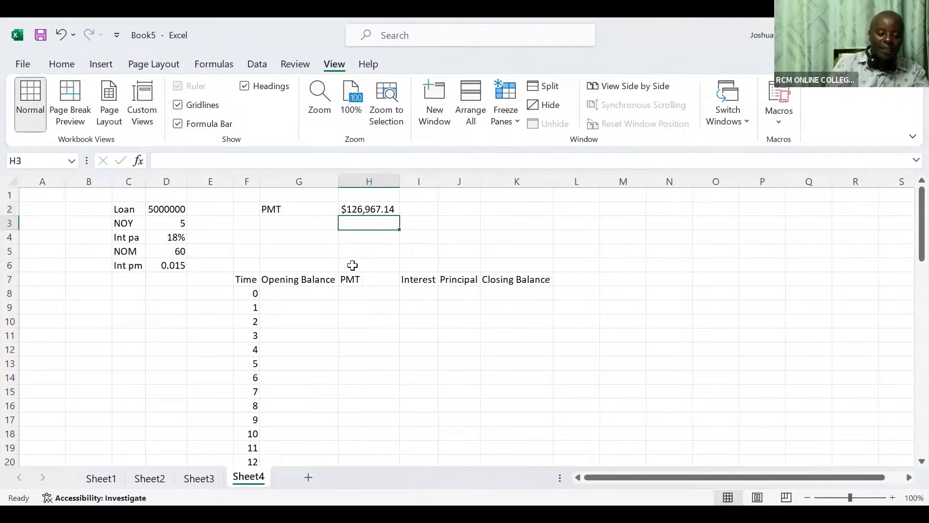
Step: Link the period 0 closing balance in K8 to the loan amount with =D2
left_click(505, 292)
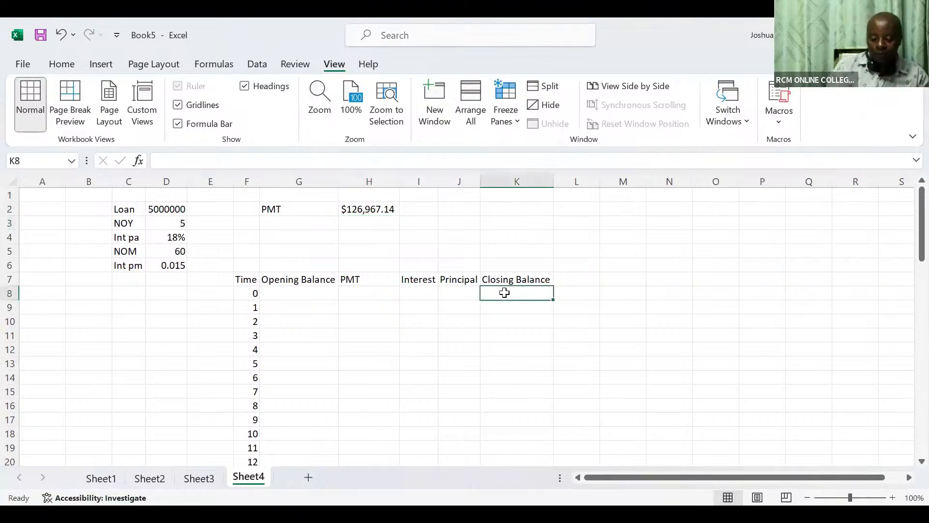
type("=")
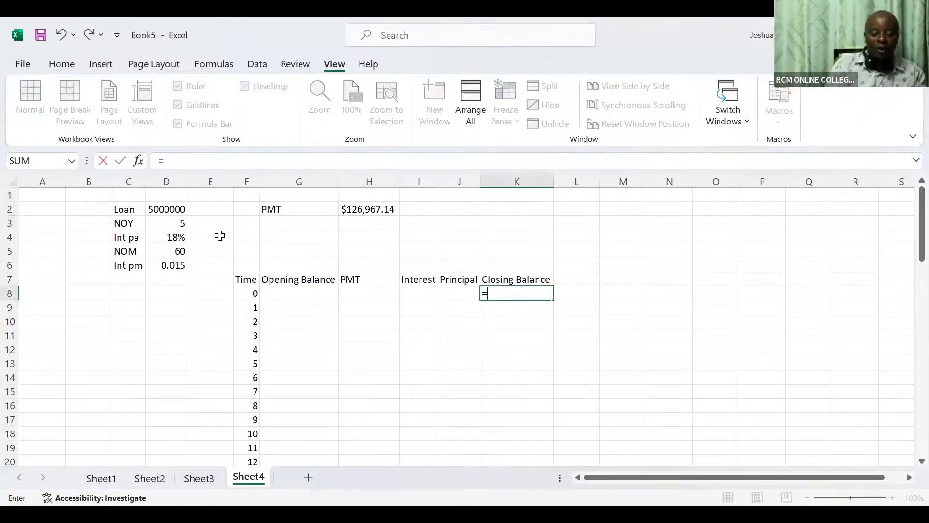
left_click(166, 208)
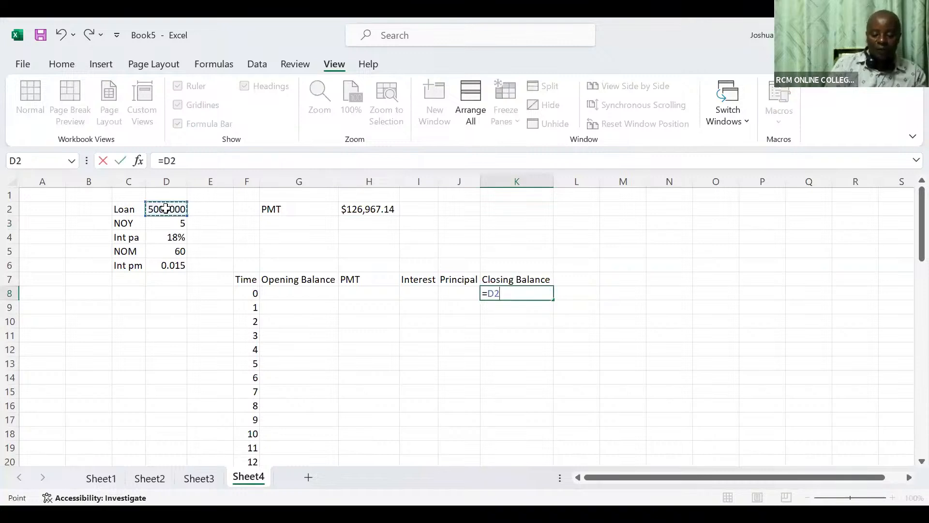
key("Return")
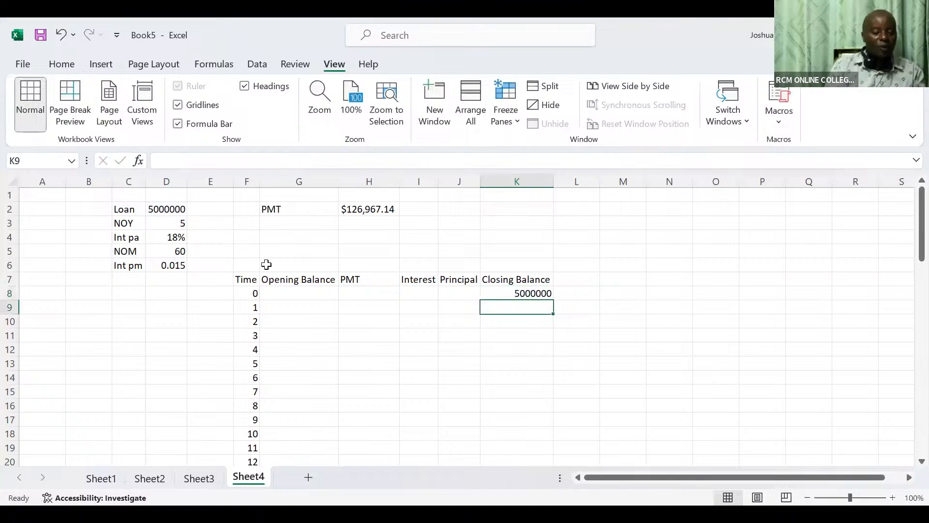
Step: Set the period 1 opening balance in G9 to the previous closing balance with =K8
left_click(292, 307)
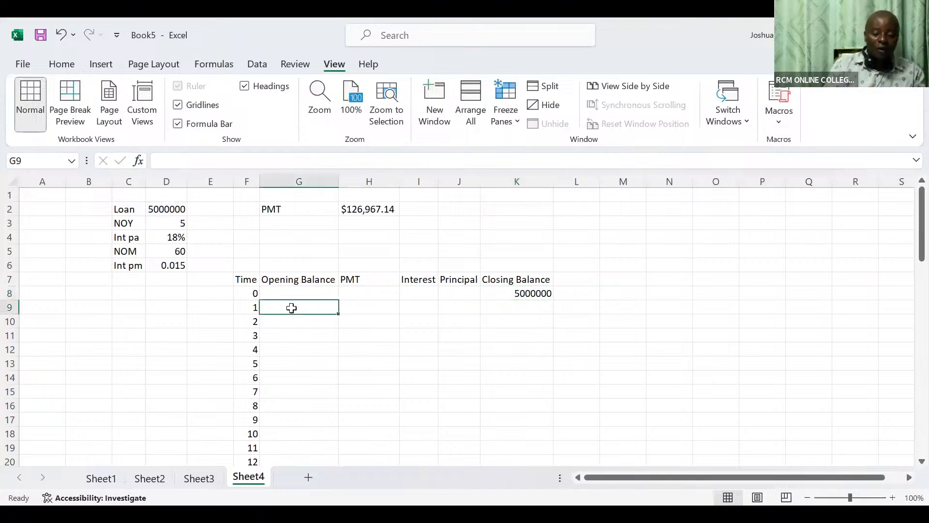
type("=")
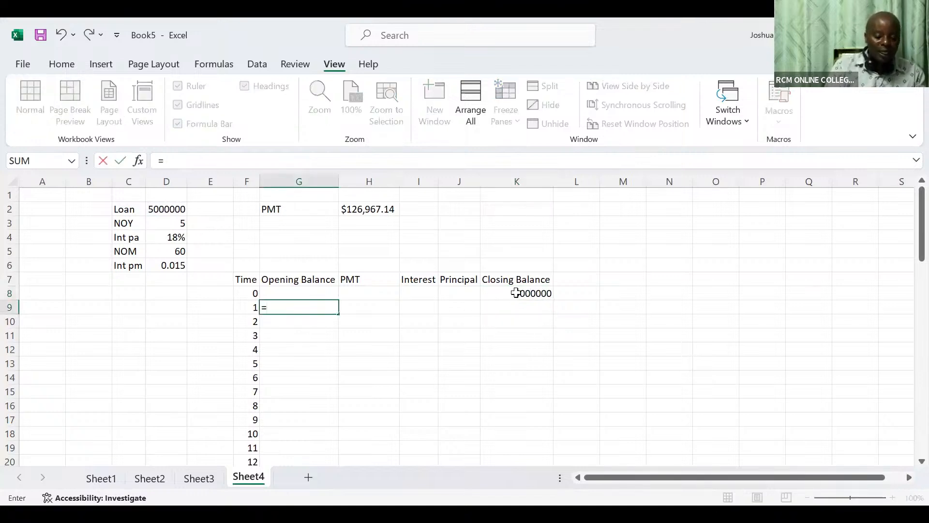
left_click(516, 293)
key("Tab")
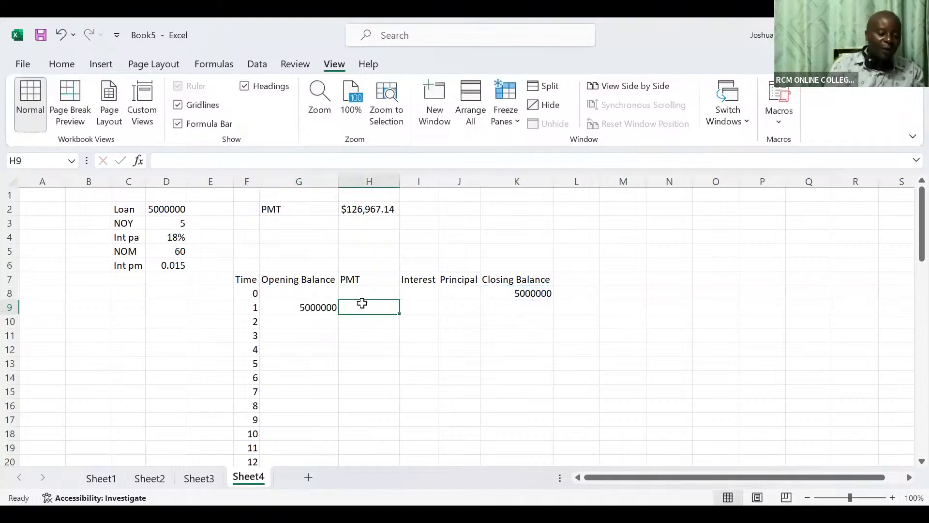
Step: Link the period 1 payment in H9 to the calculated PMT with the absolute reference =$H$2
type("=")
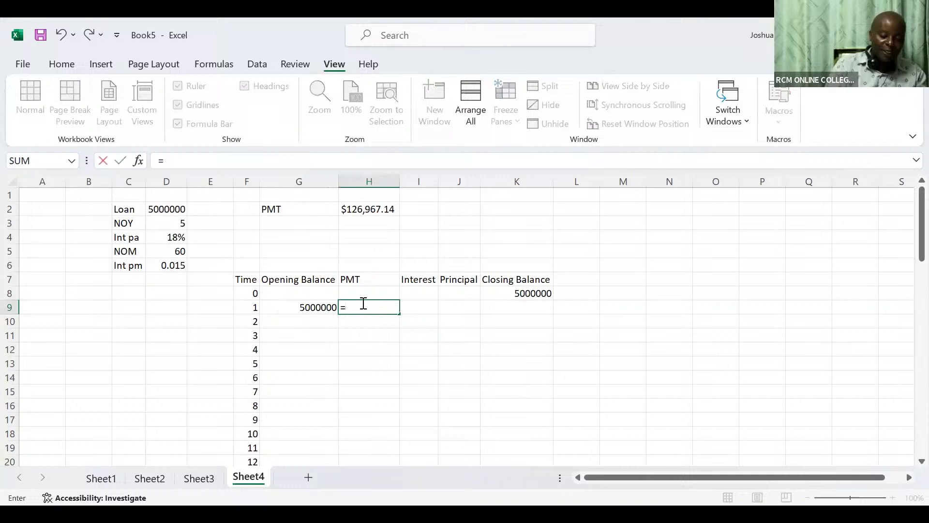
left_click(363, 208)
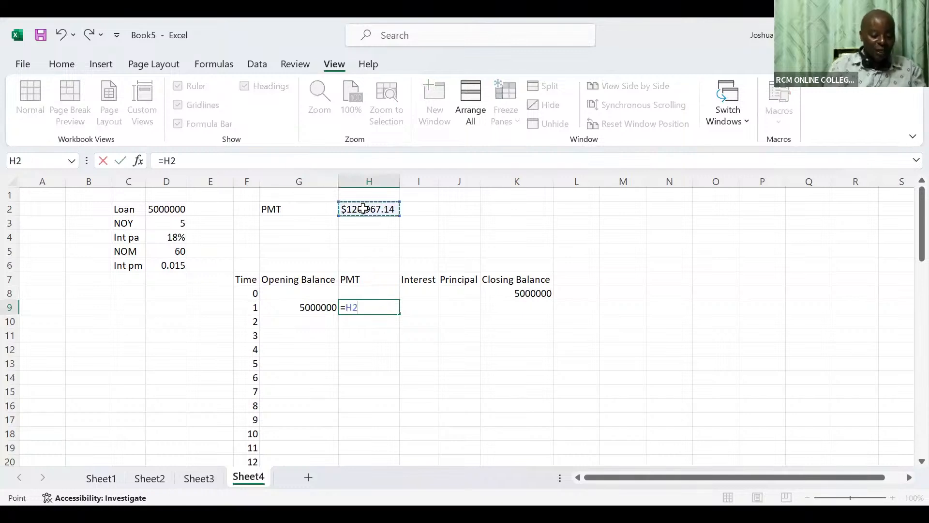
key("F4")
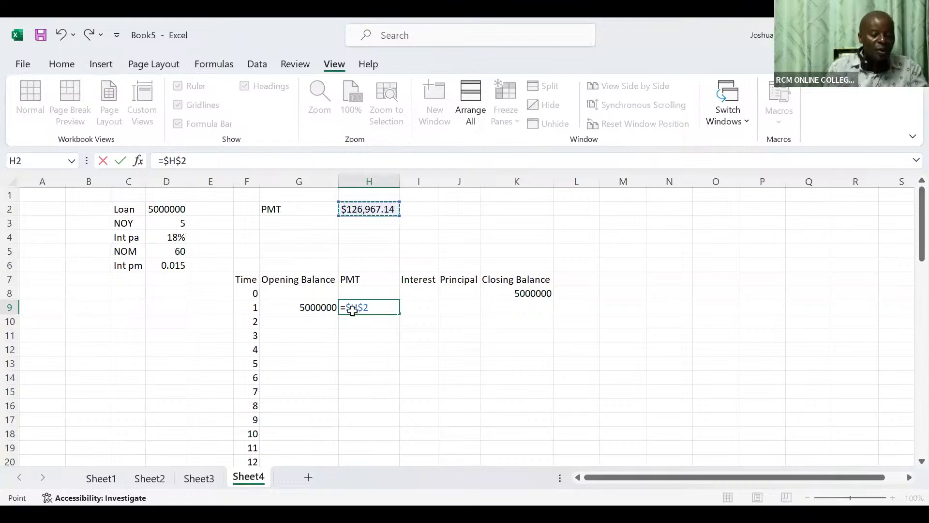
key("Tab")
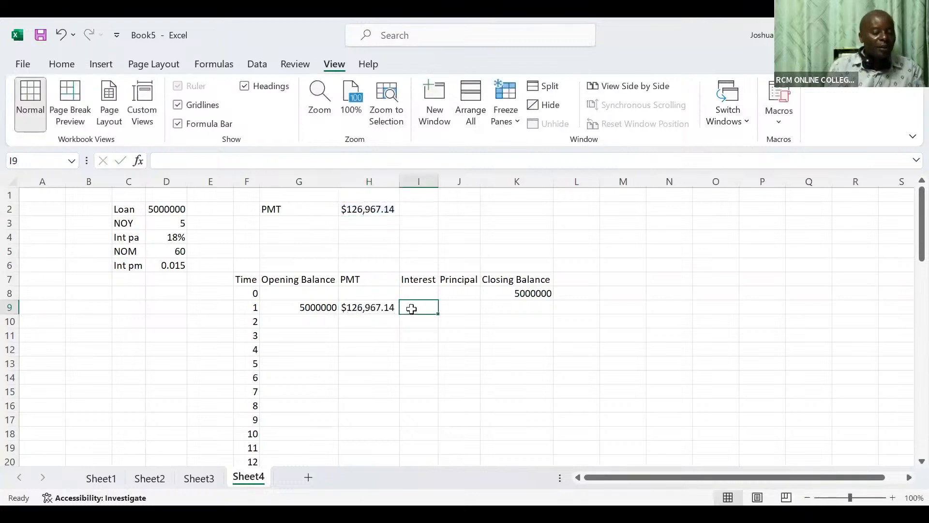
Step: Calculate the period 1 interest in I9 as opening balance times the fixed monthly rate with =G9*$D$6
type("=")
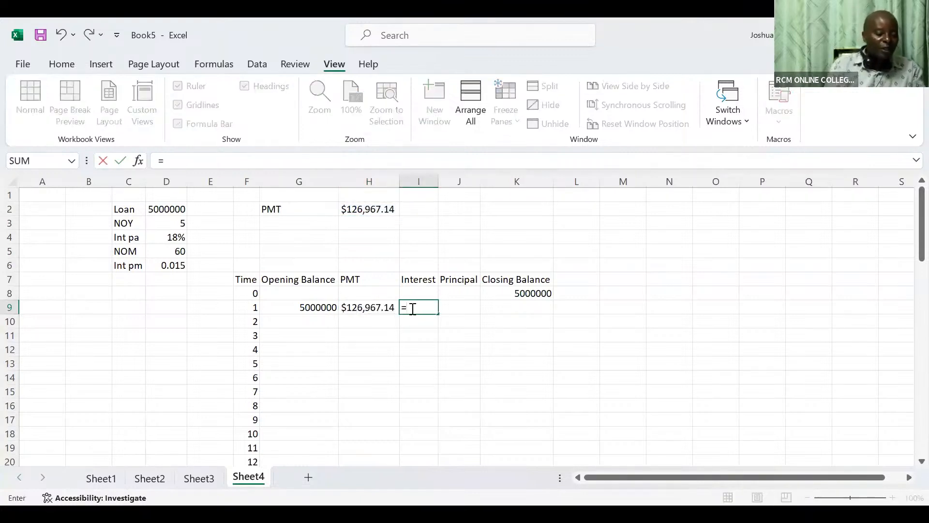
left_click(308, 308)
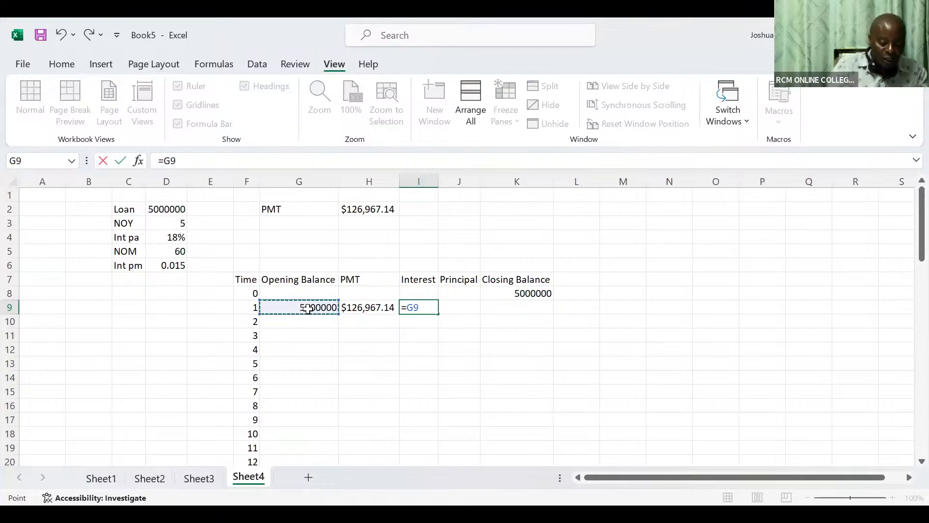
type("*")
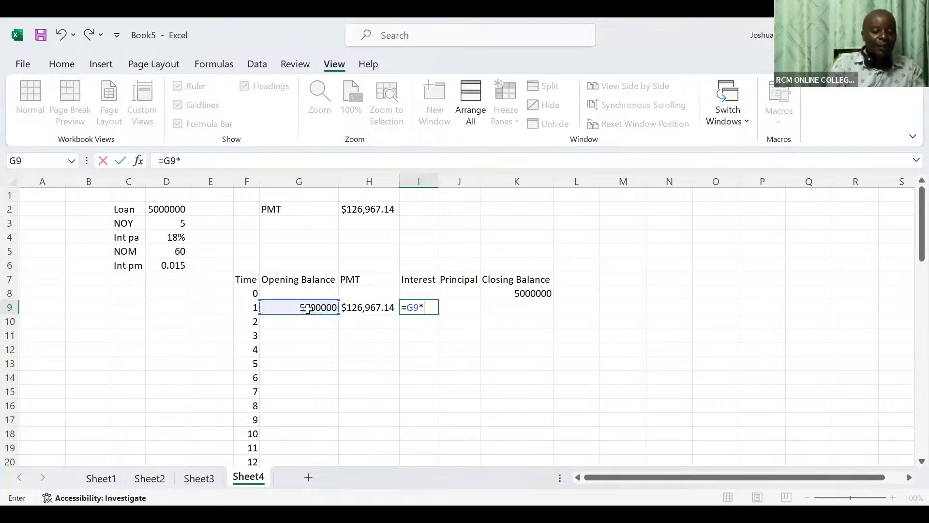
left_click(172, 264)
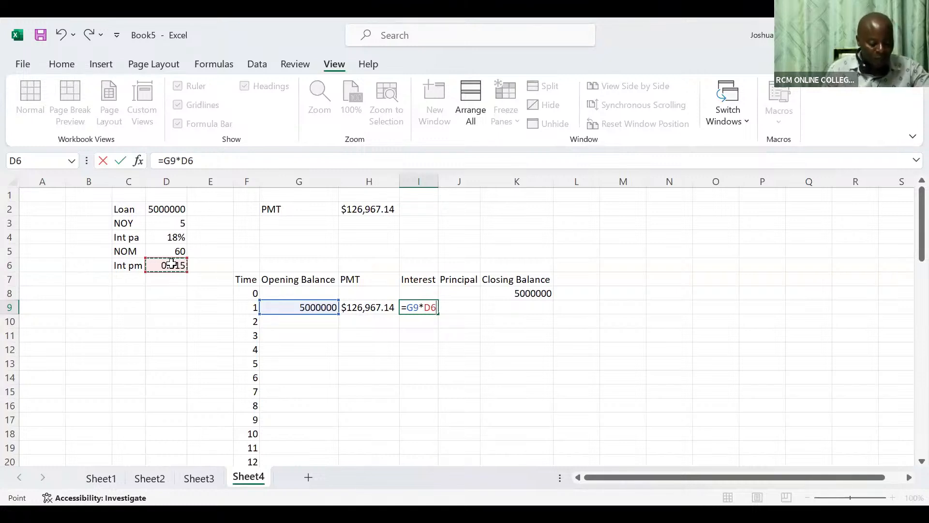
key("F4")
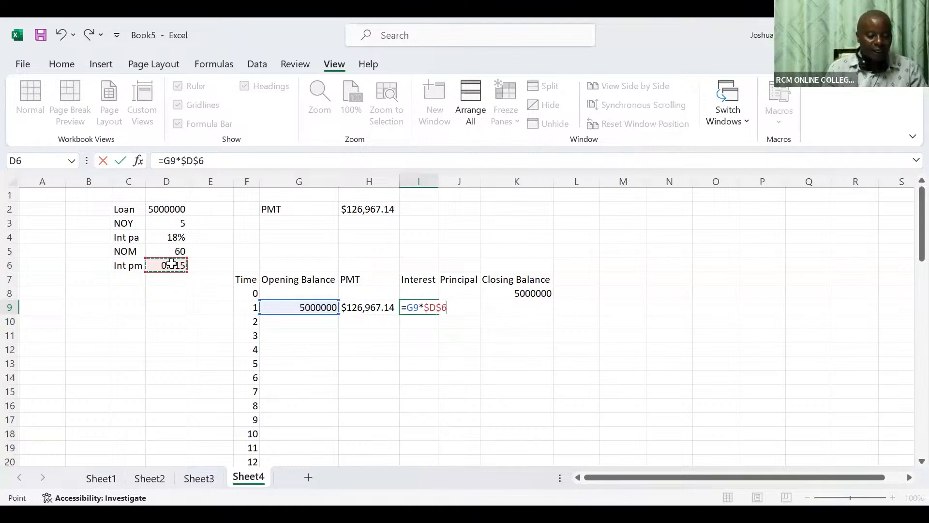
key("Tab")
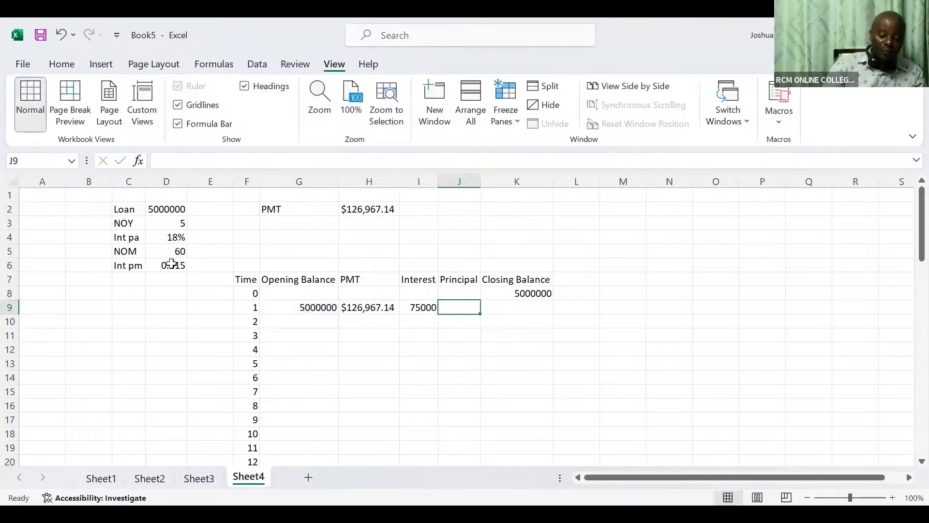
Step: Calculate the period 1 principal in J9 as payment minus interest with =H9-I9
type("=")
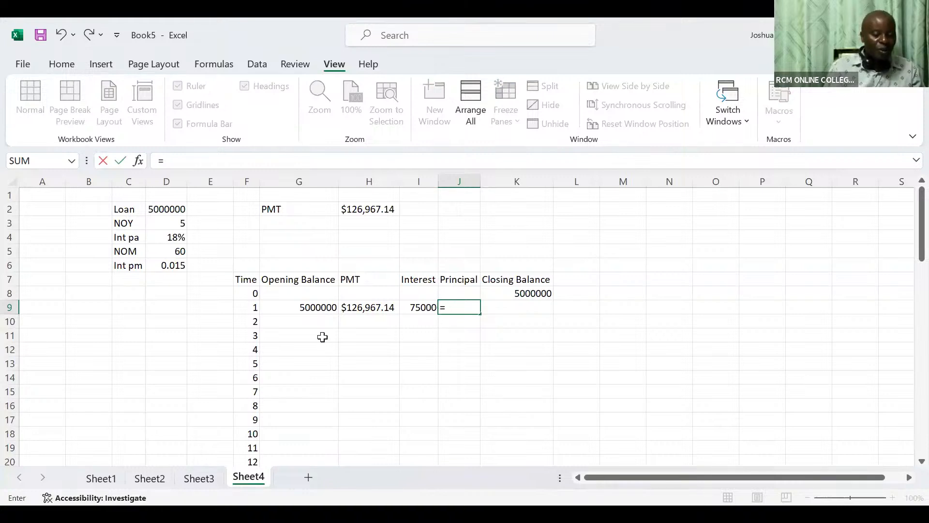
left_click(356, 310)
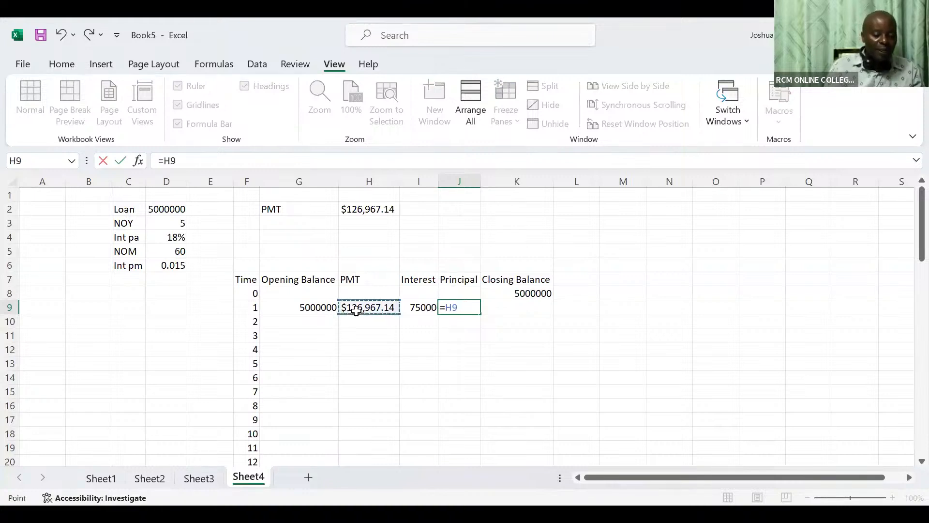
type("-")
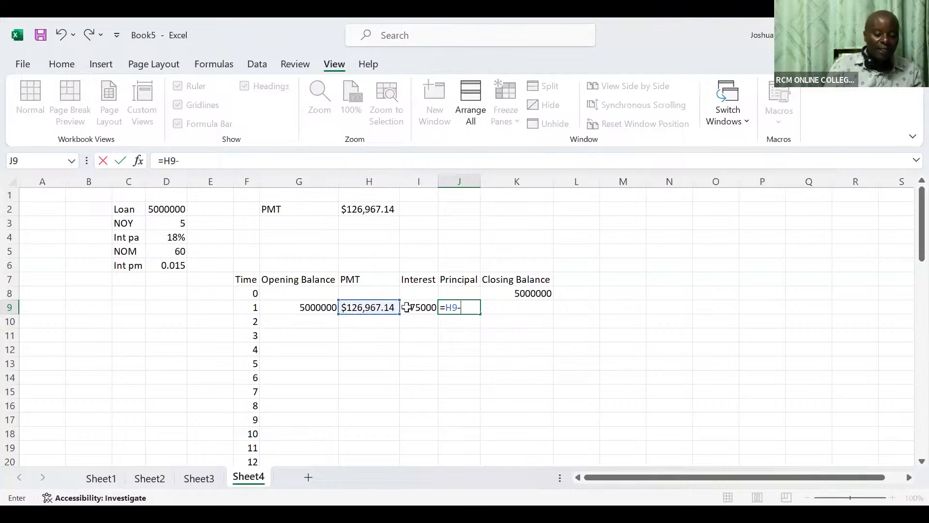
left_click(422, 309)
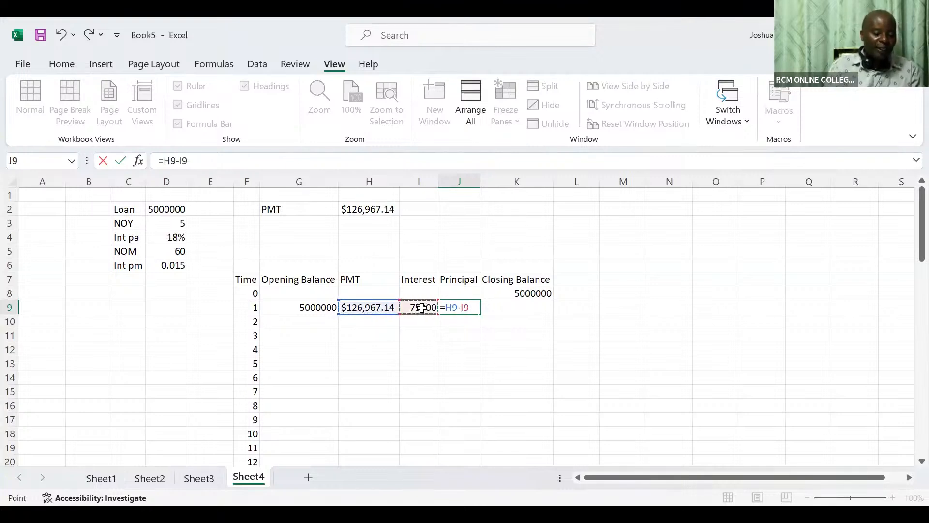
key("Tab")
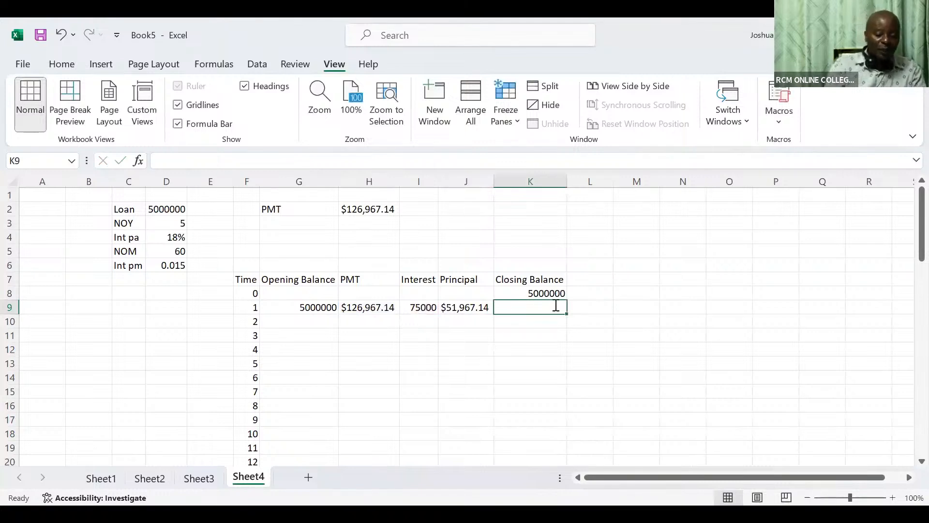
Step: Calculate the period 1 closing balance in K9 as the previous closing balance minus principal with =K8-J9
type("=")
left_click(543, 294)
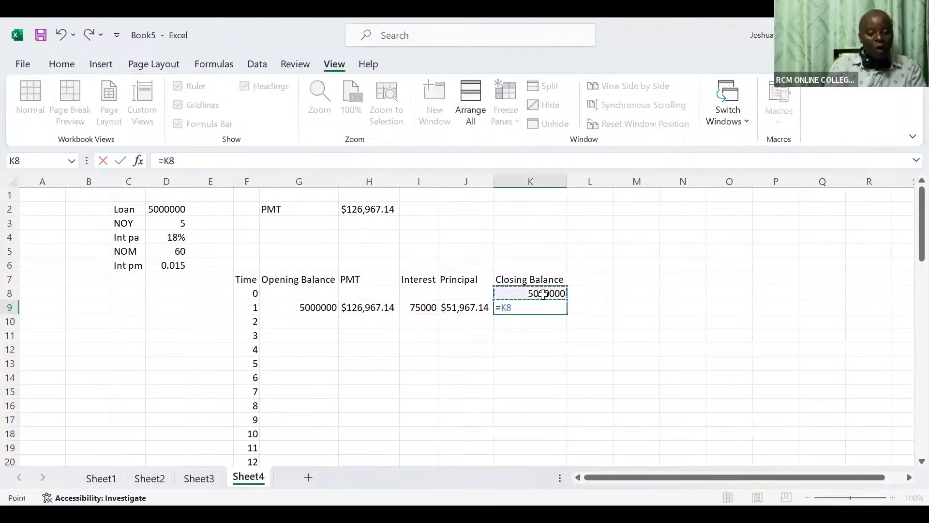
type("-")
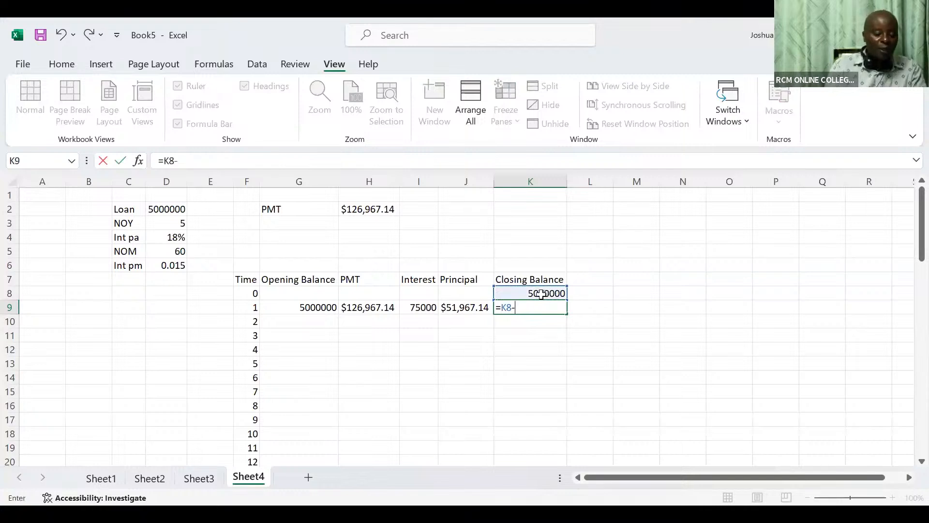
left_click(459, 310)
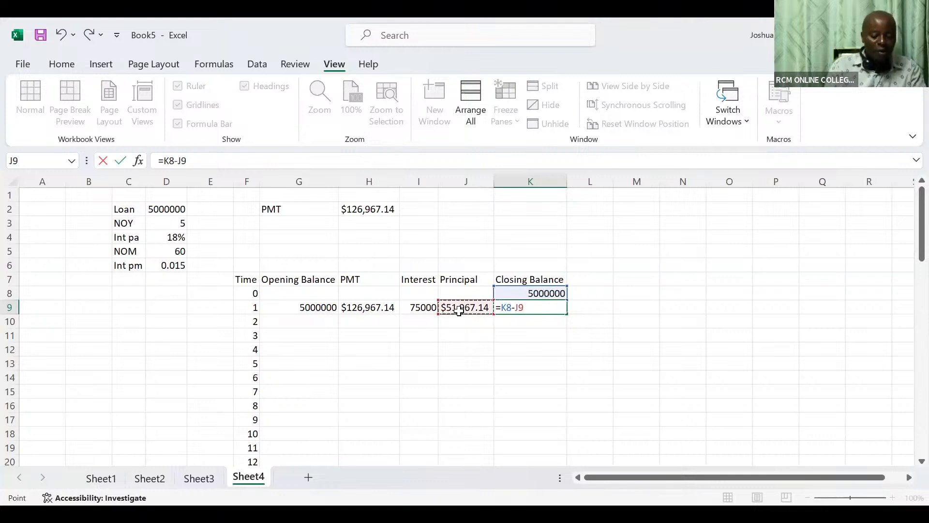
key("Return")
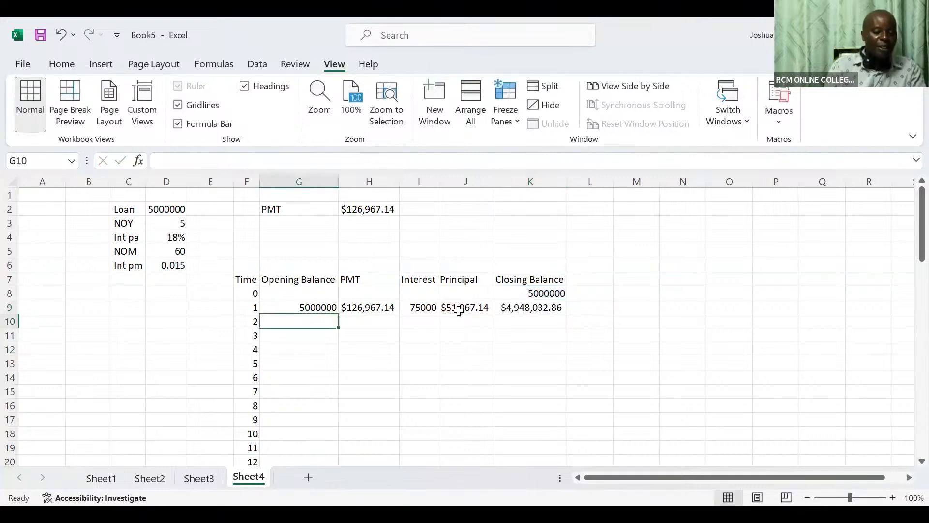
Step: Fill the period 1 formulas in G9:K9 down through period 60 and go to the final closing balance in K68
left_click(291, 304)
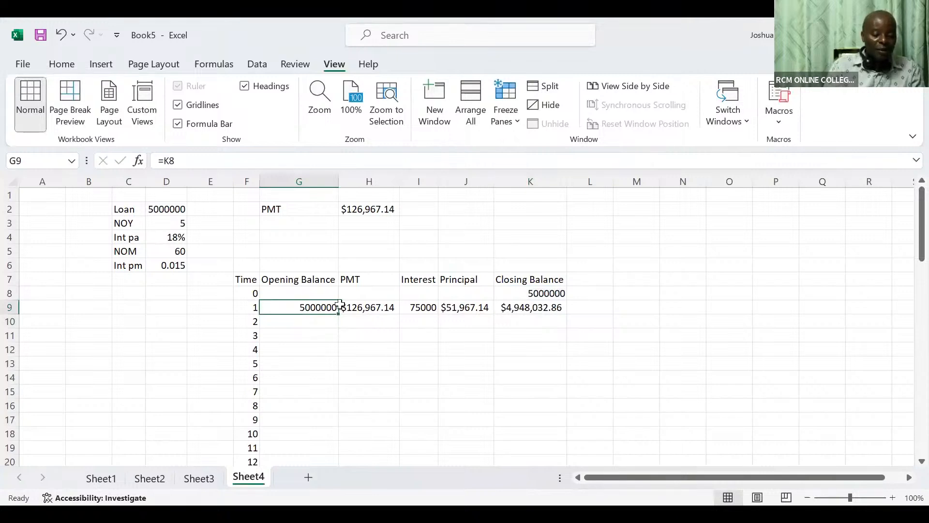
left_click_drag(339, 305, 567, 313)
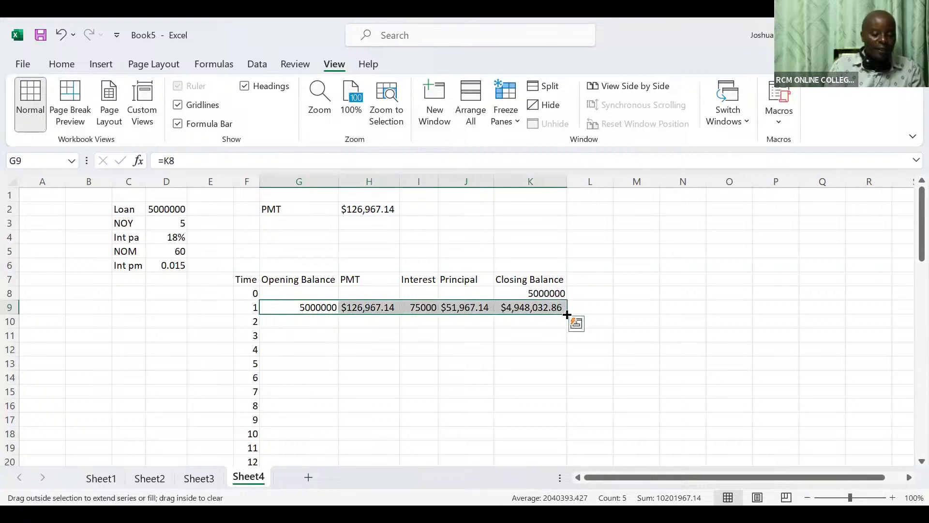
double_click(567, 315)
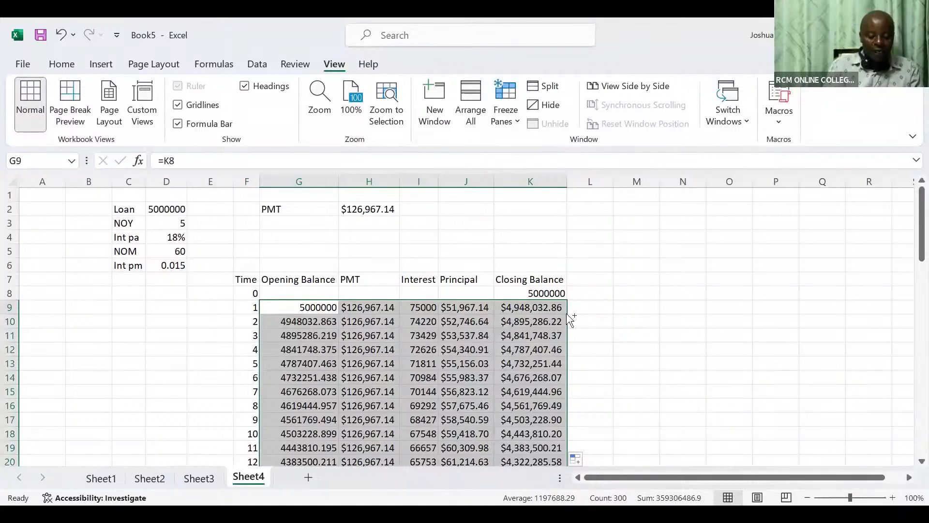
left_click(544, 322)
key("ctrl+Down")
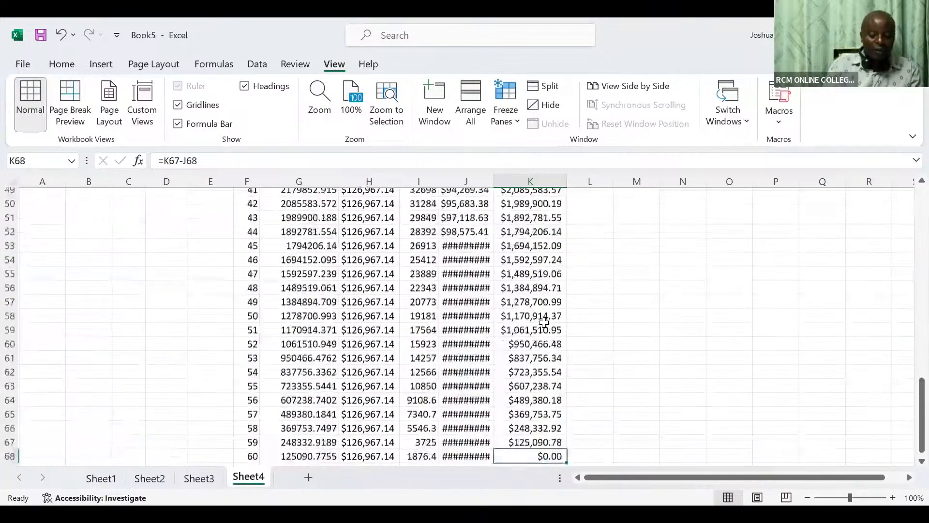
scroll(571, 399, "down", 1)
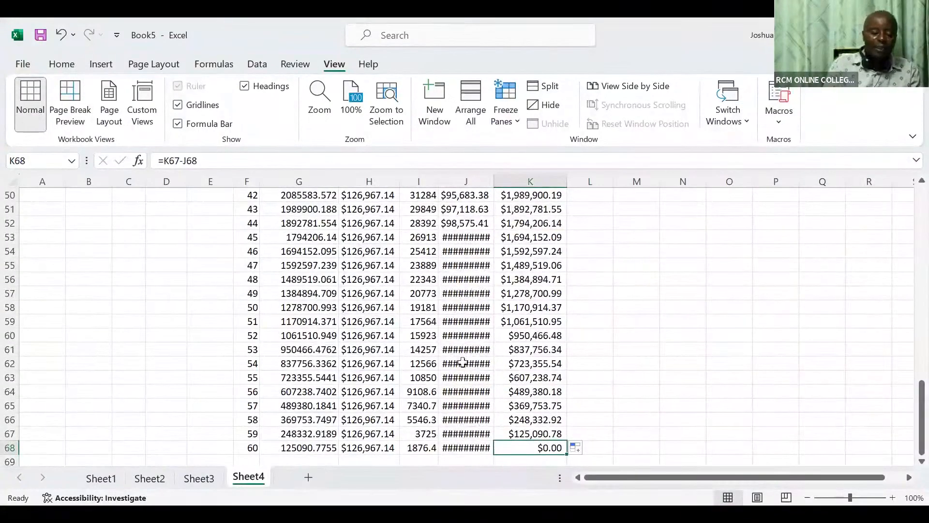
Step: AutoFit the widths of all columns on Sheet4 so every schedule amount displays fully
left_click(9, 179)
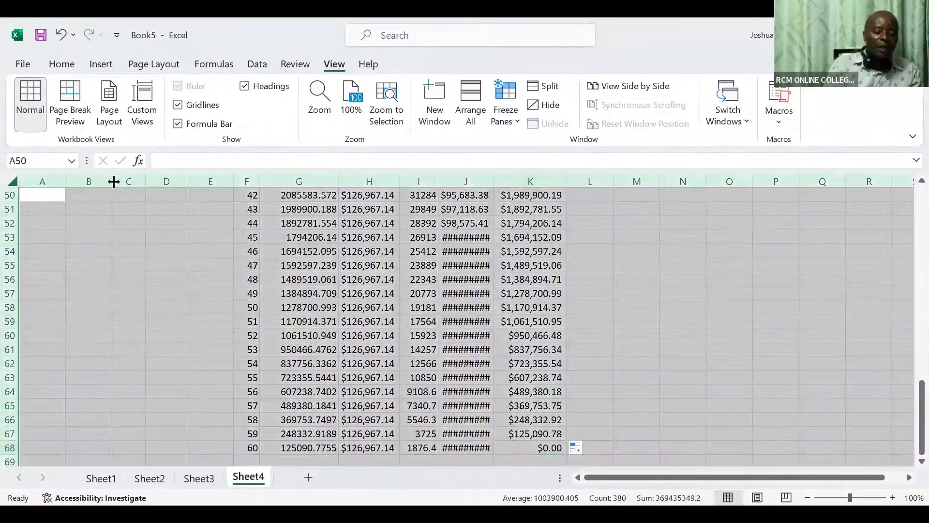
left_click_drag(114, 183, 113, 182)
double_click(113, 182)
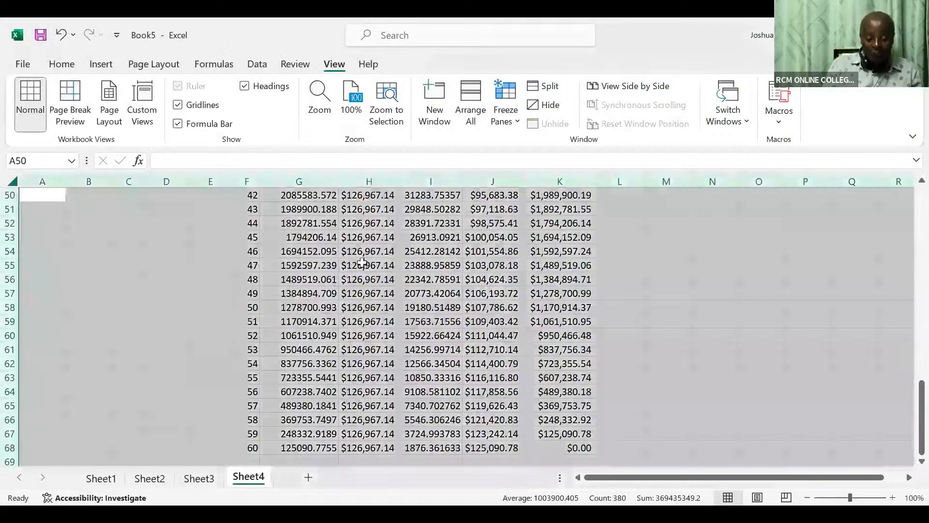
Step: Look back through the amortization schedule from period 42 up to the loan inputs at the start of the sheet
key("Up")
key("Up")
key("Up")
key("Up")
key("Up")
key("Up")
key("Up")
key("Up")
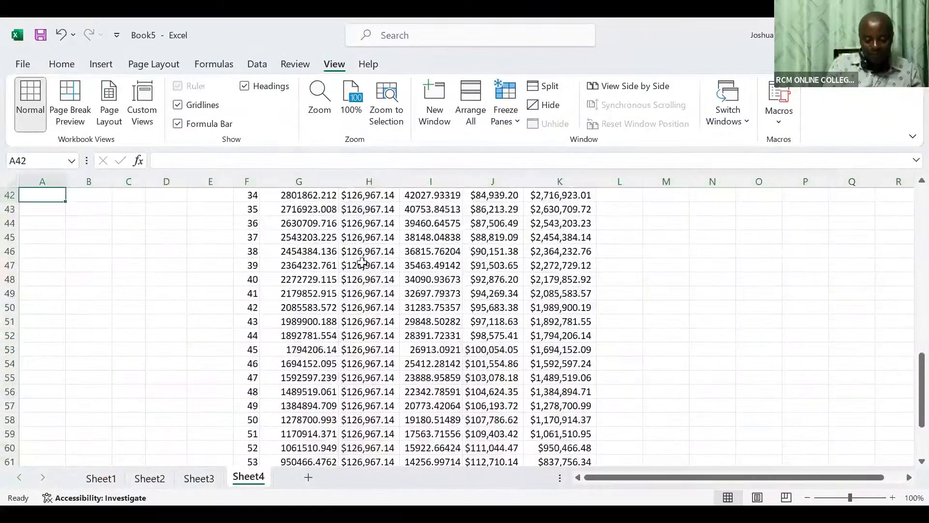
key("Up")
key("Up")
key("Up")
key("Up")
key("Up")
key("Up")
key("Up")
key("Up")
key("Up")
key("Up")
key("Up")
key("Up")
key("Up")
key("Up")
key("Up")
key("Up")
key("Up")
key("Up")
key("Up")
key("Up")
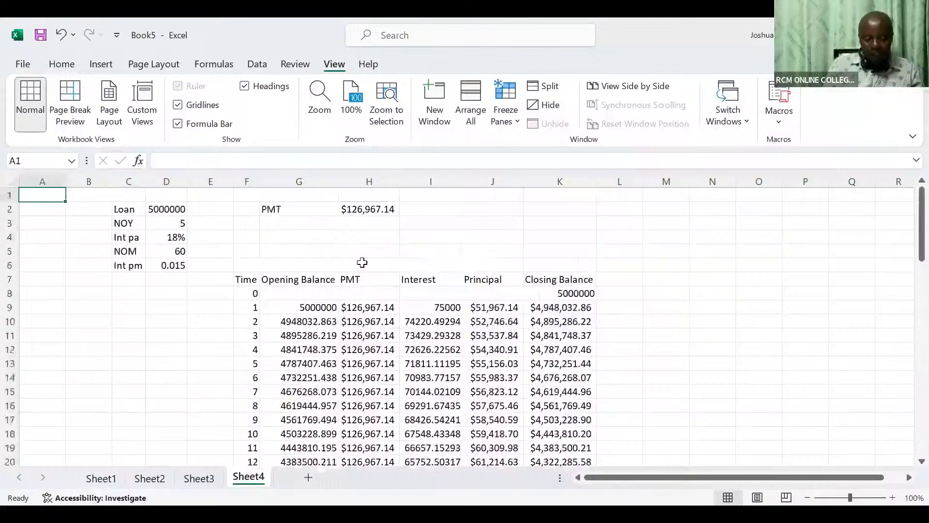
Step: Try to calculate the monthly payment in J2 from the monthly rate, number of months and negative loan amount with =PMT((D6,D5,-D2
left_click(490, 210)
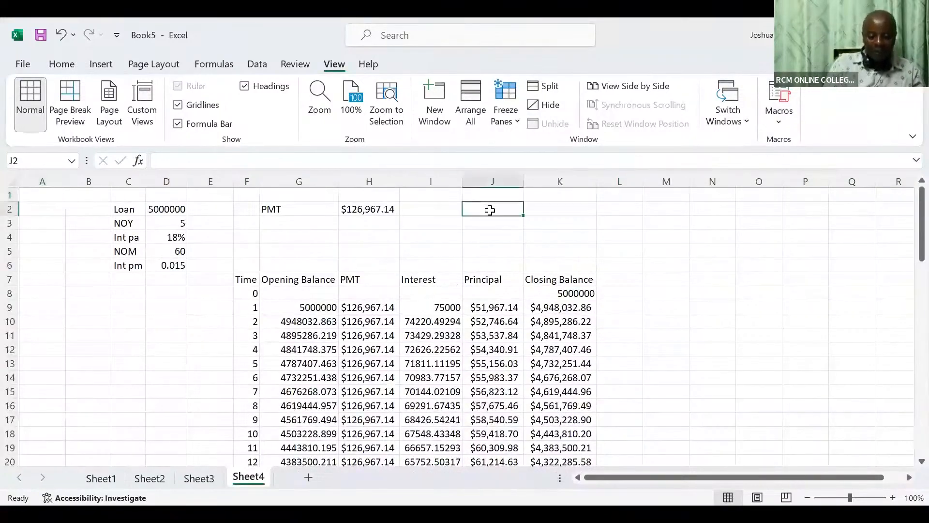
type("=")
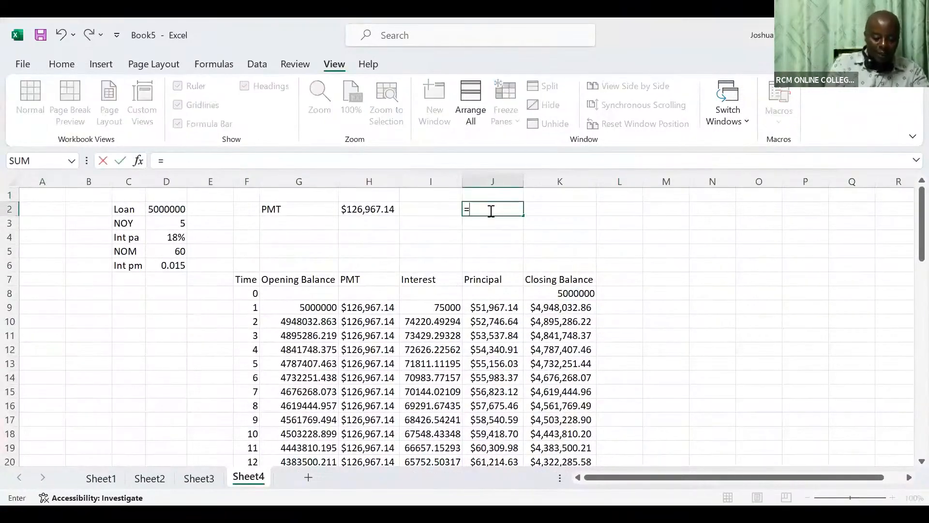
type("PMT")
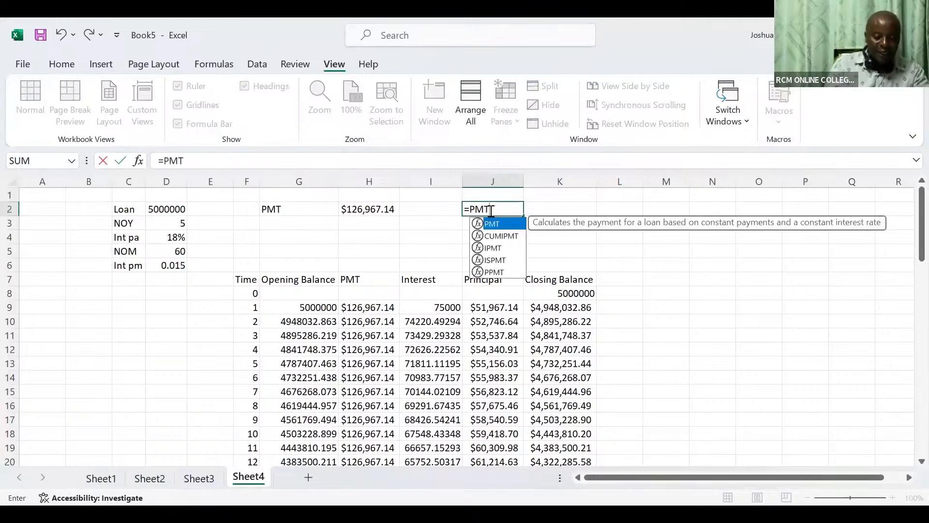
type("((")
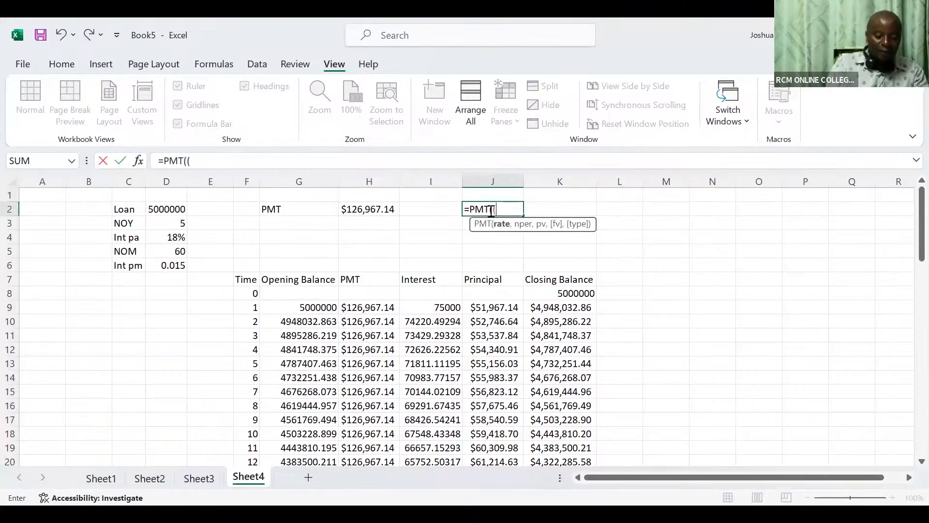
type("(")
left_click(174, 265)
type(",")
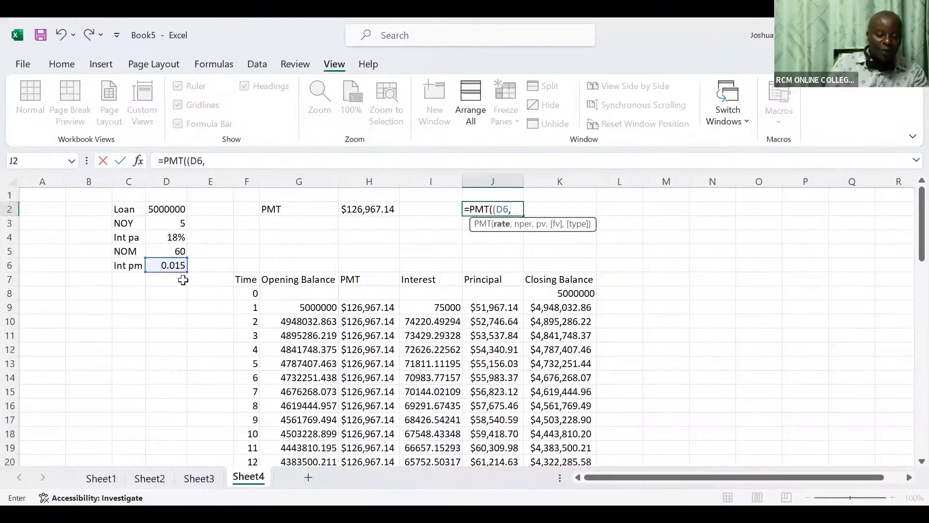
left_click(185, 252)
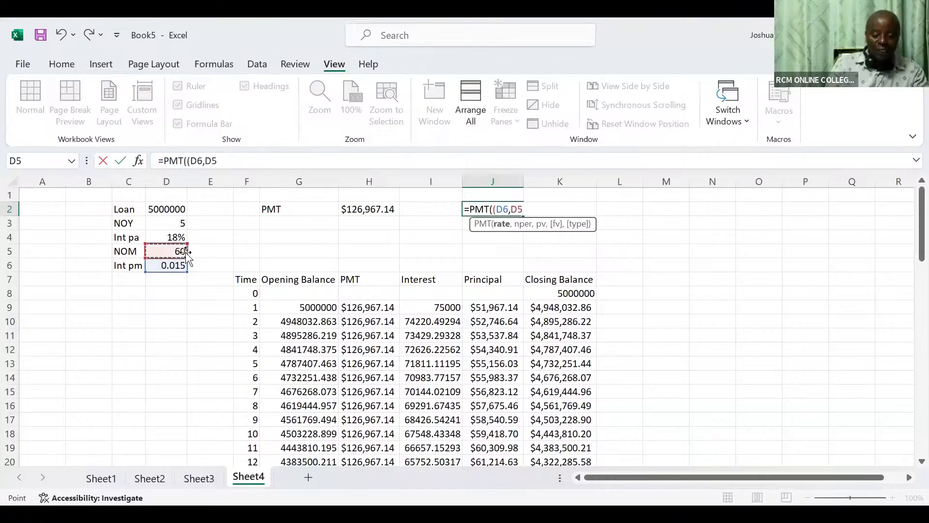
type(",-")
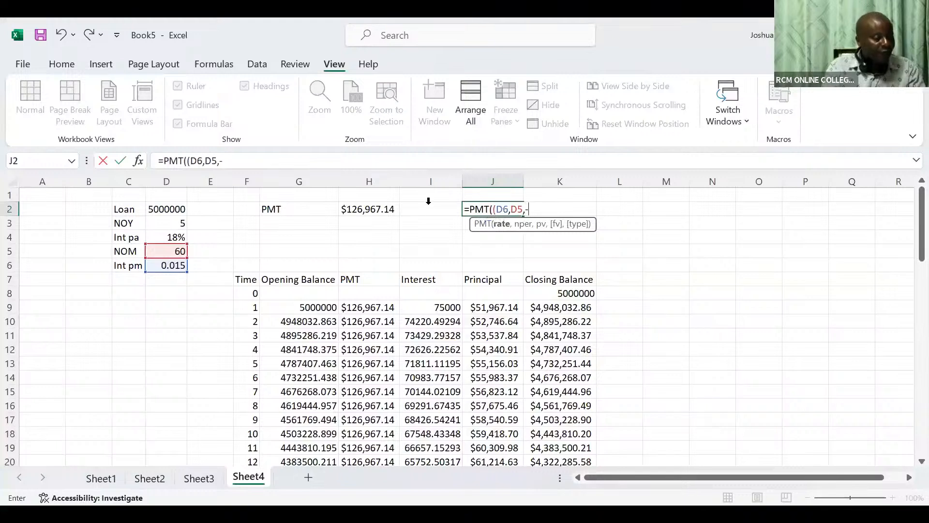
left_click(166, 207)
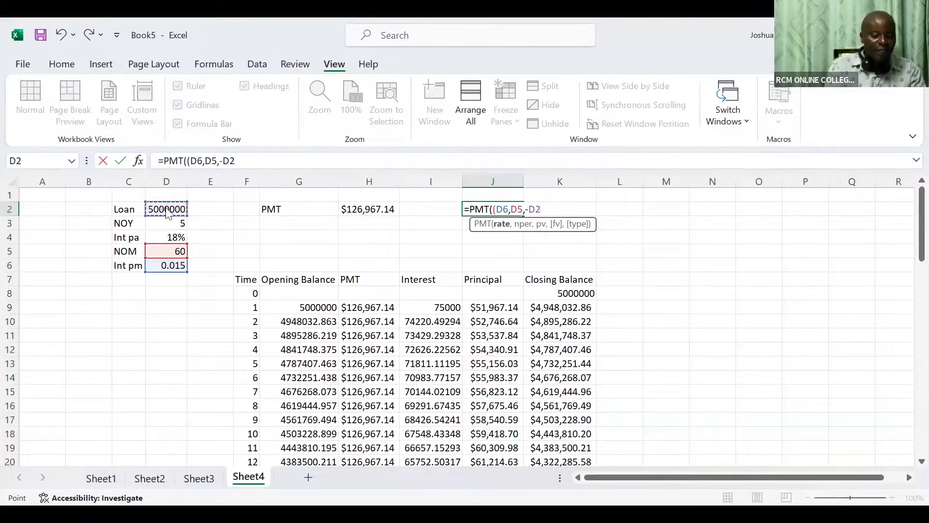
key("Return")
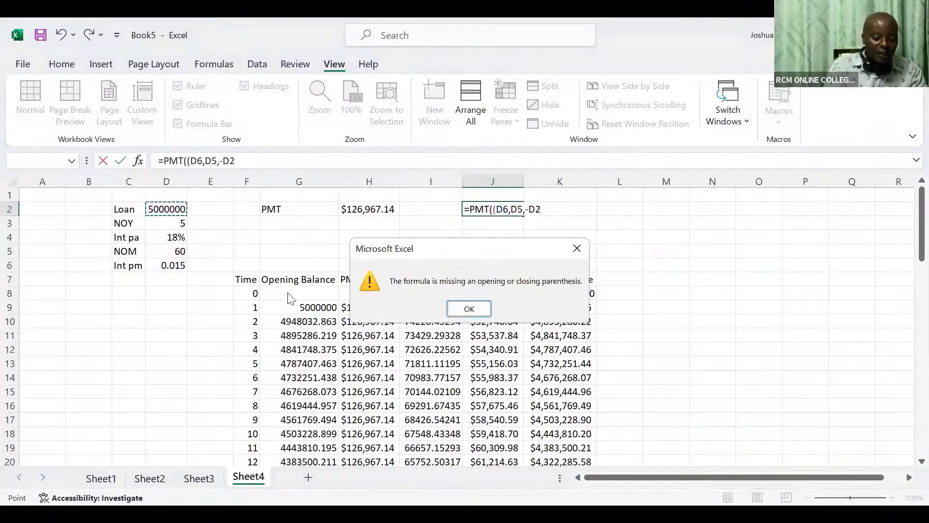
left_click(464, 310)
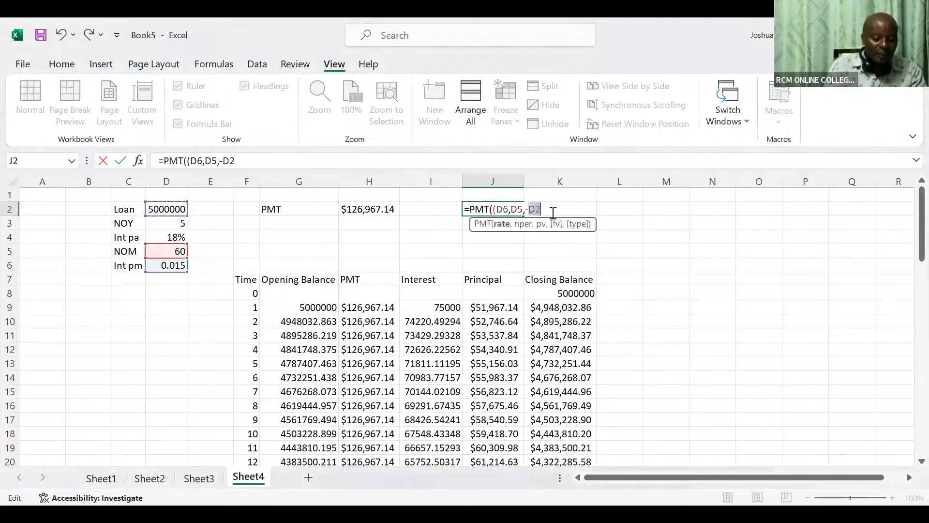
Step: Correct the J2 payment formula by removing the extra opening parenthesis and re-entering the arguments as =PMT(D6,D5,-D2)
type(")")
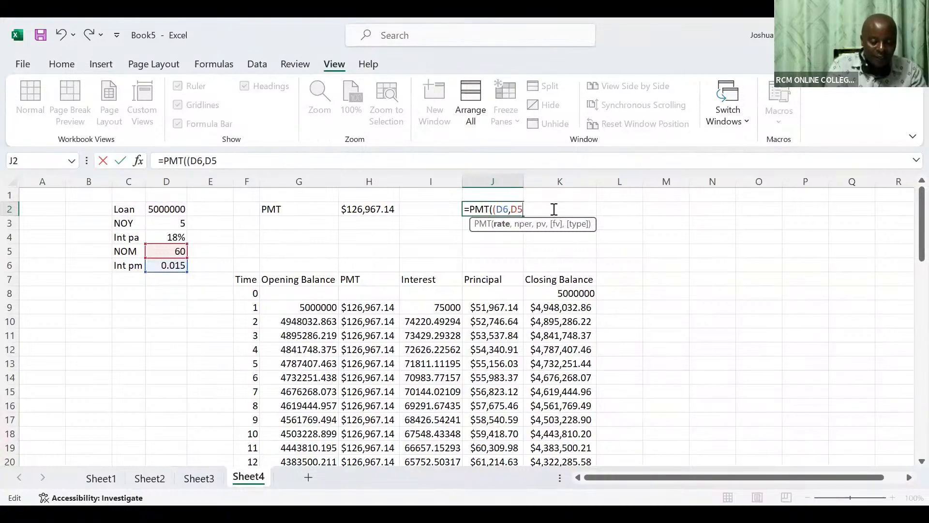
key("BackSpace")
key("BackSpace")
key("BackSpace")
key("BackSpace")
key("BackSpace")
key("BackSpace")
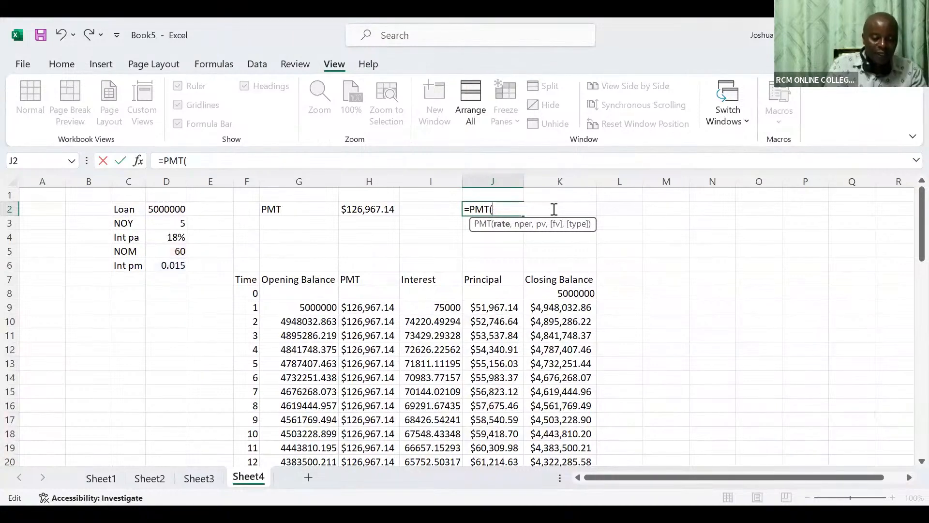
left_click(166, 267)
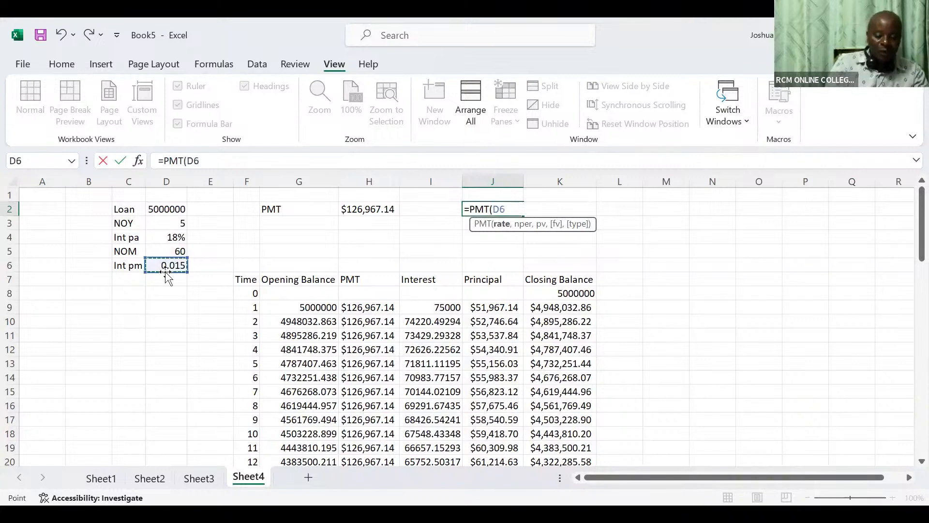
type(",")
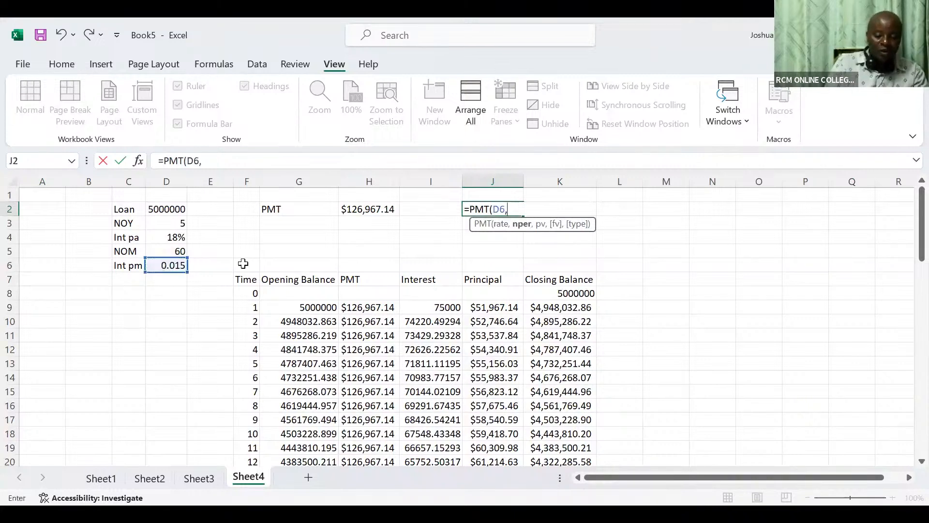
left_click(180, 249)
type(",-")
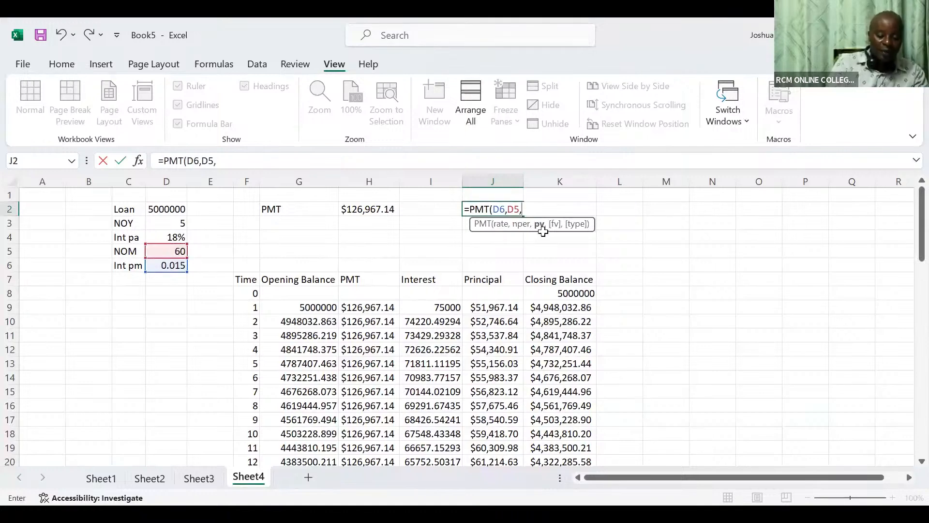
left_click(168, 209)
key("Return")
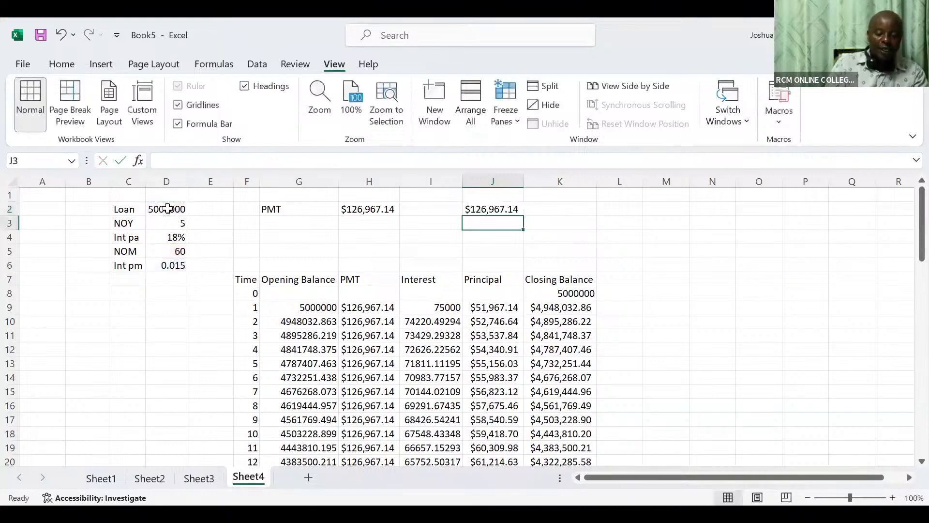
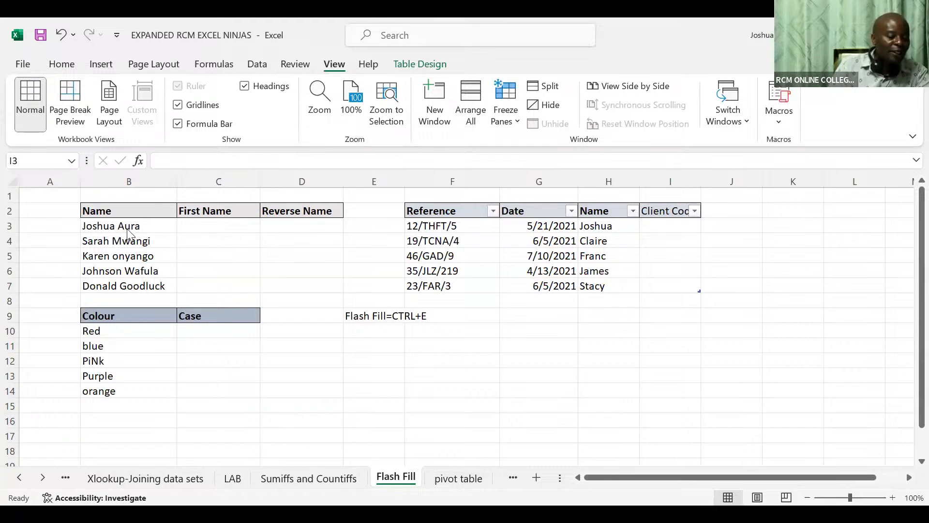
Step: On the Flash Fill sheet, enter the first person's first name in C3 and Flash Fill the rest of the First Name column
left_click(195, 224)
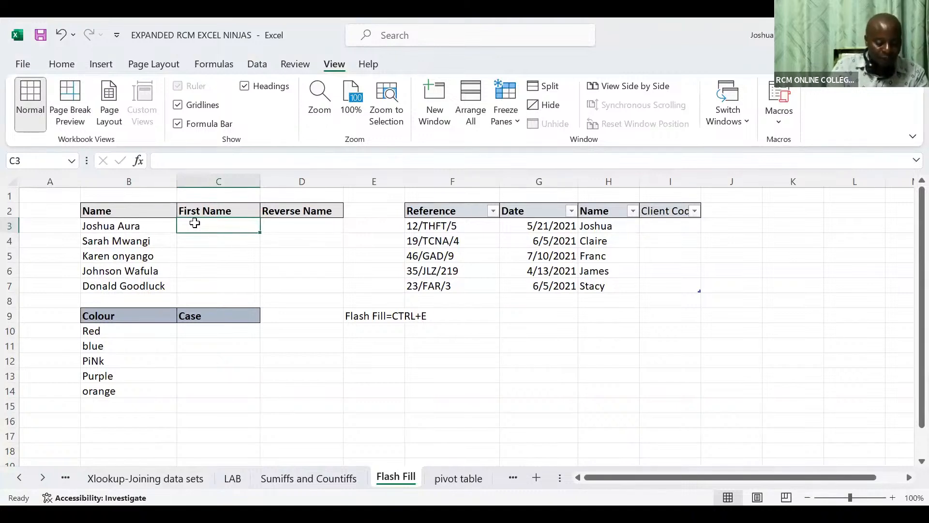
type("Joshua")
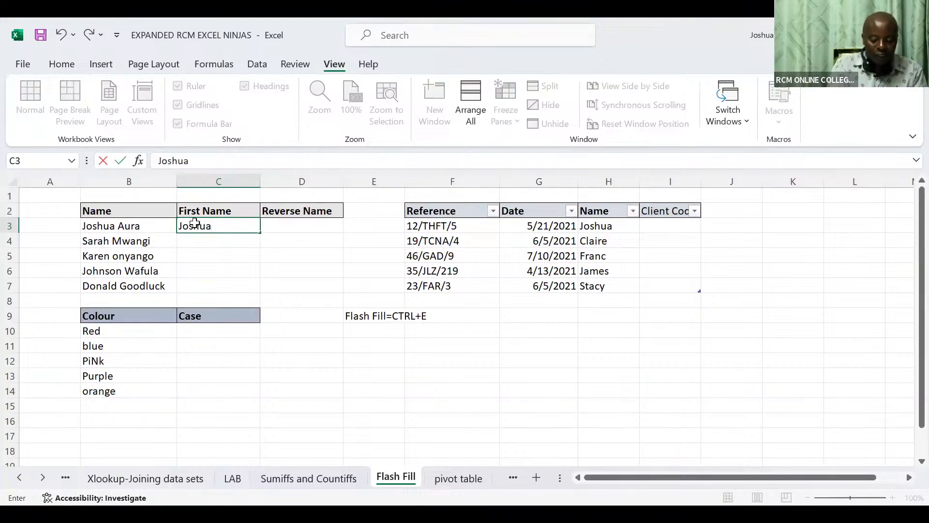
key("ctrl+Return")
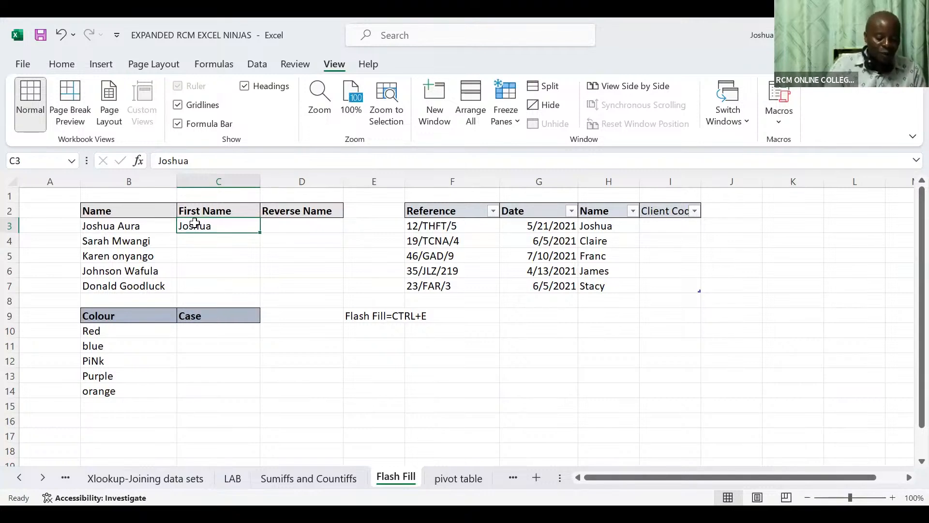
key("ctrl+e")
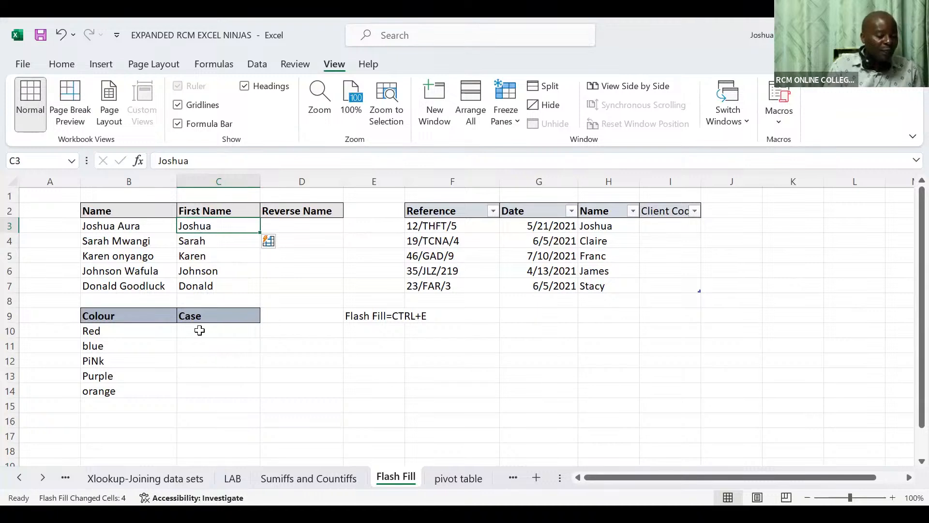
Step: Try Flash Fill on the Case column using Blue in C11 as the example, and undo both the fill and the entry
left_click(200, 331)
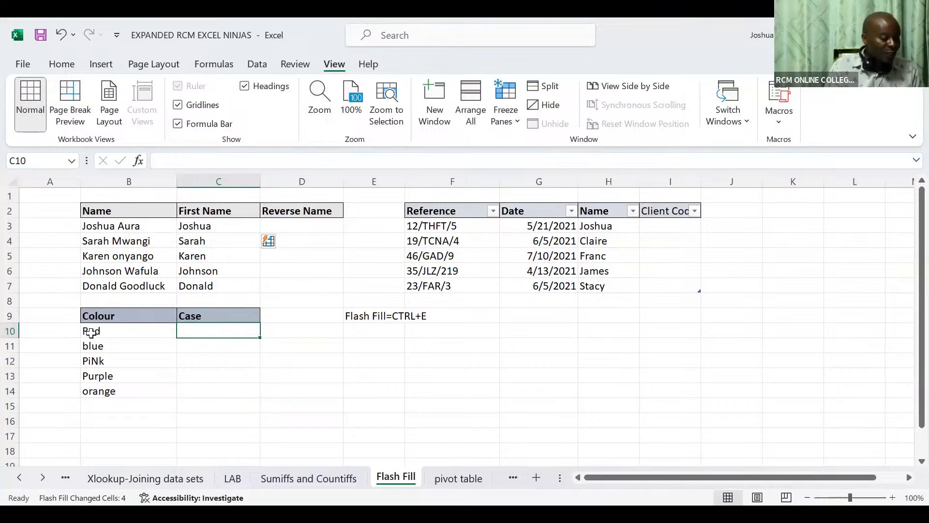
left_click(193, 348)
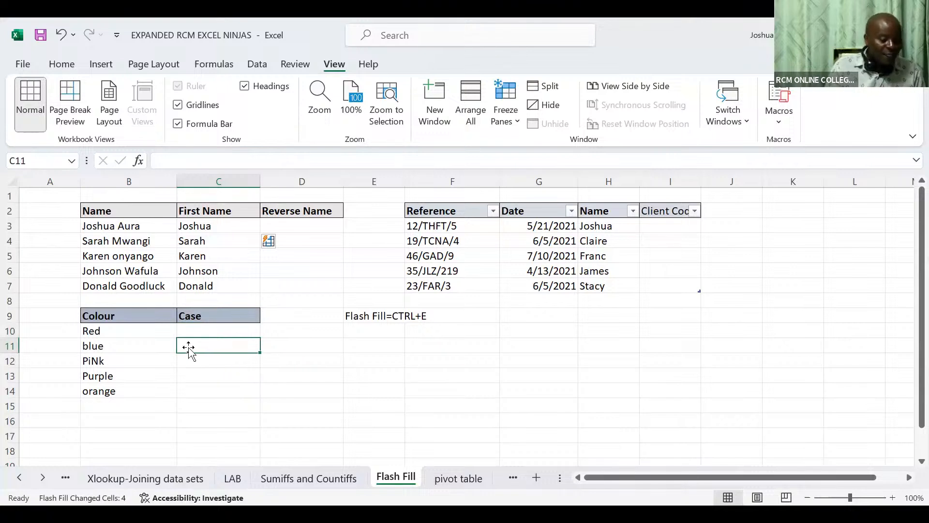
type("Blue")
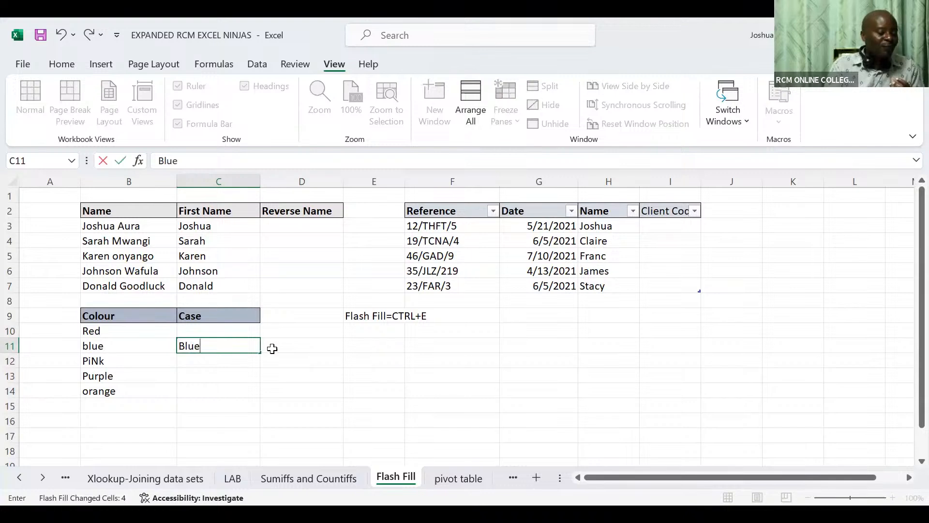
key("ctrl+Return")
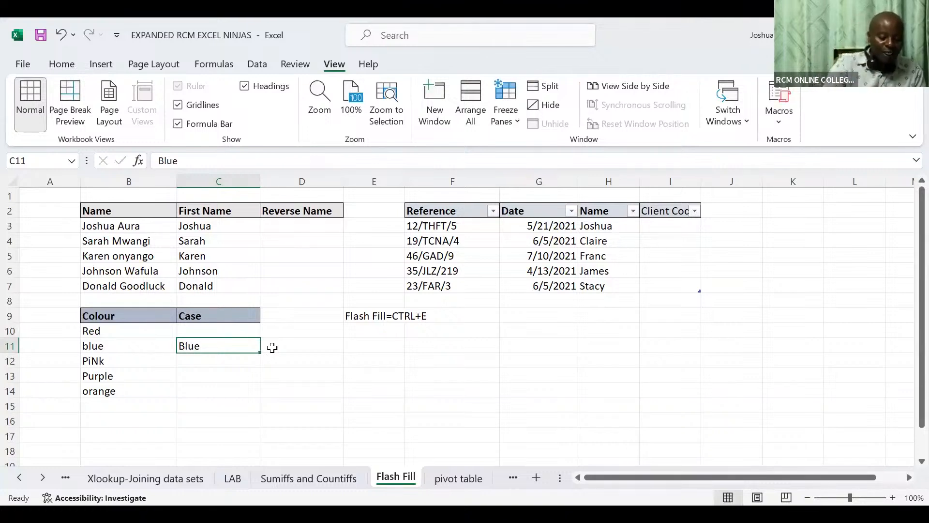
key("ctrl+e")
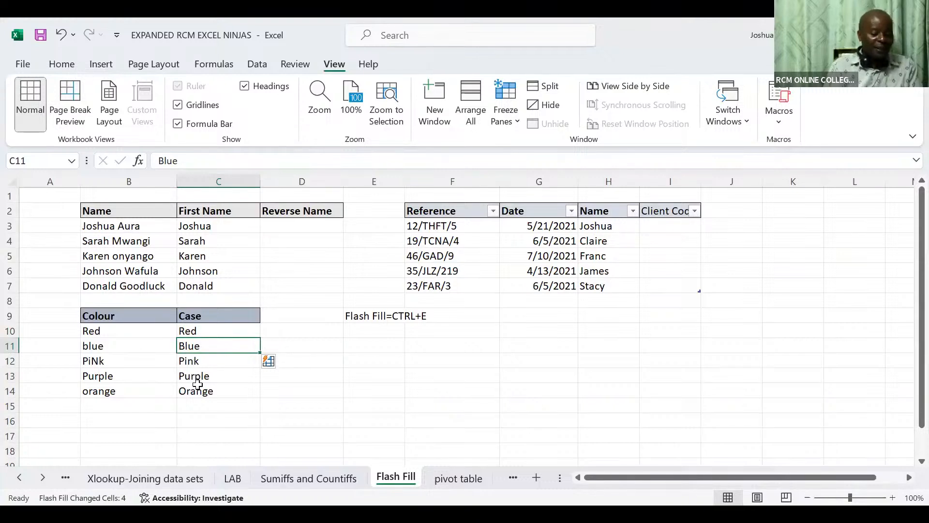
key("ctrl+z")
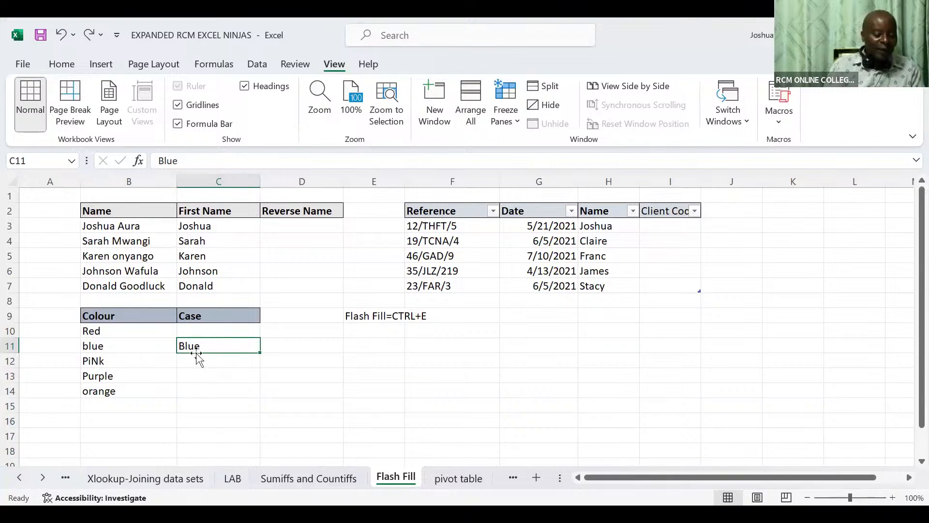
key("ctrl+z")
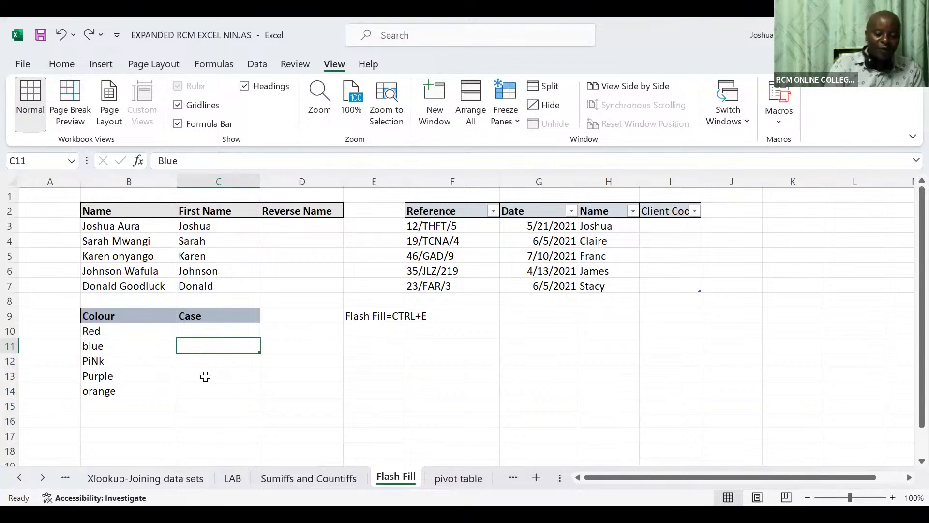
Step: Try Flash Fill on the Case column using lowercase pink in C12 as the example, and undo the fill
left_click(197, 363)
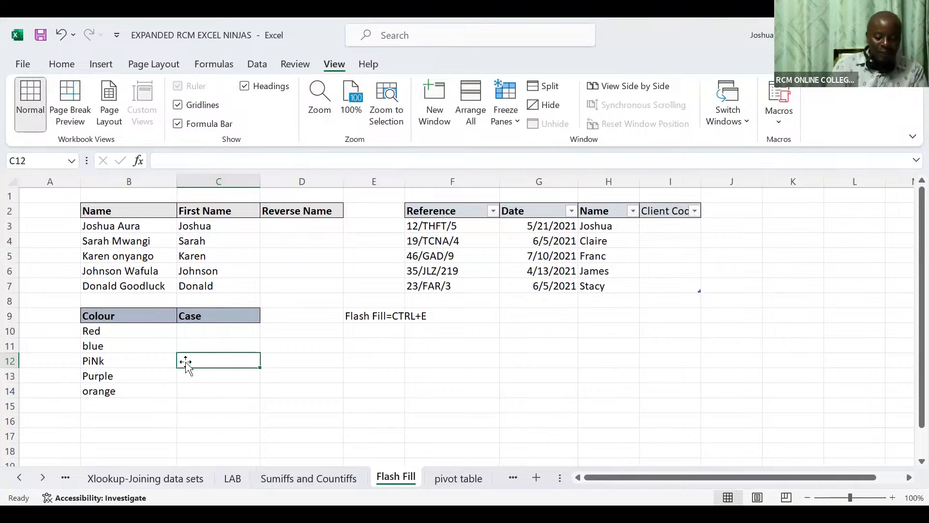
type("pink")
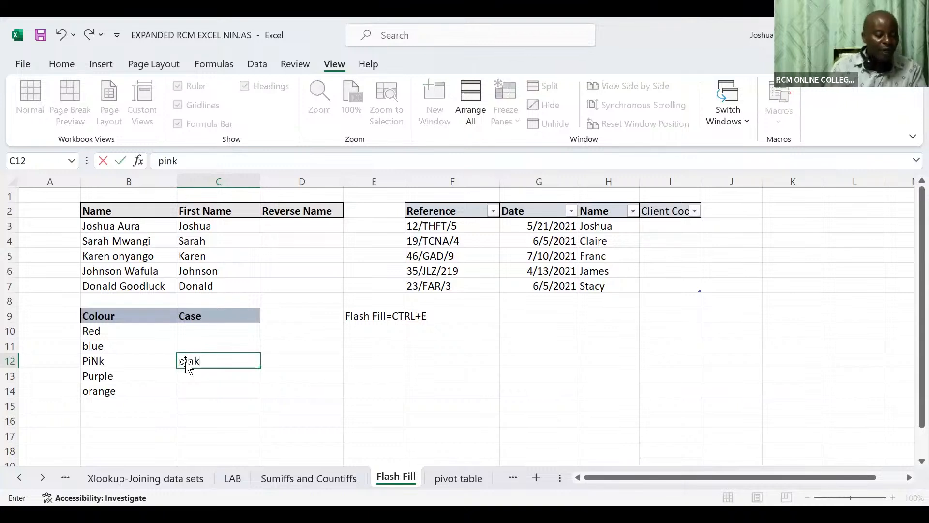
key("ctrl+Return")
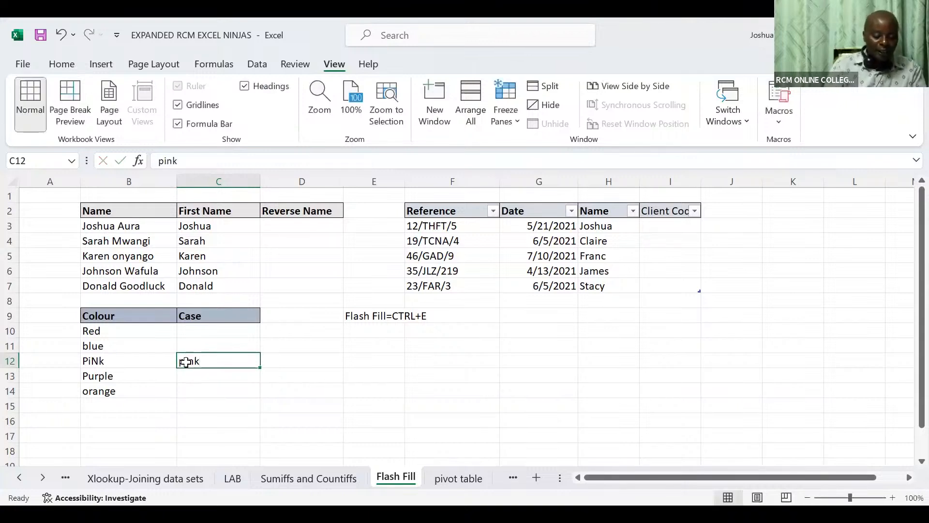
key("ctrl+e")
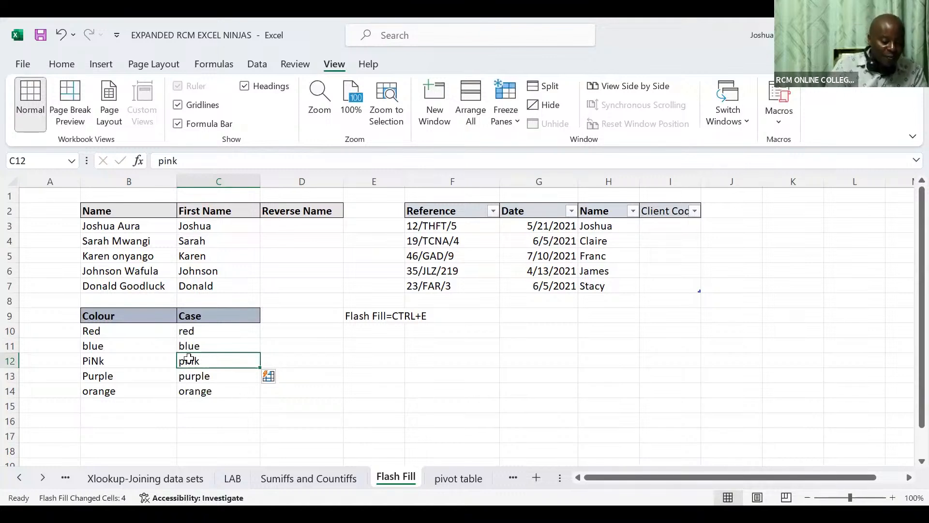
key("ctrl+z")
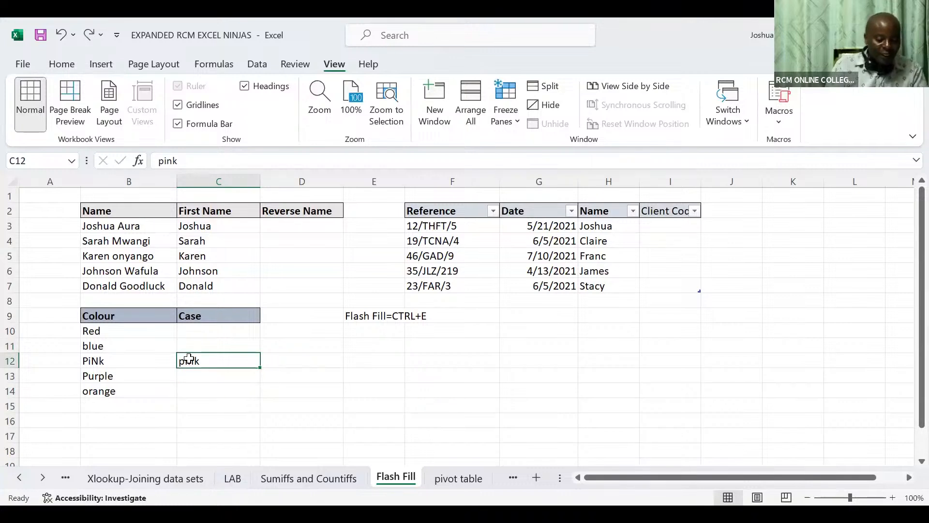
Step: Change the C12 example to Pink with a capital P and Flash Fill the Case column from it
double_click(188, 359)
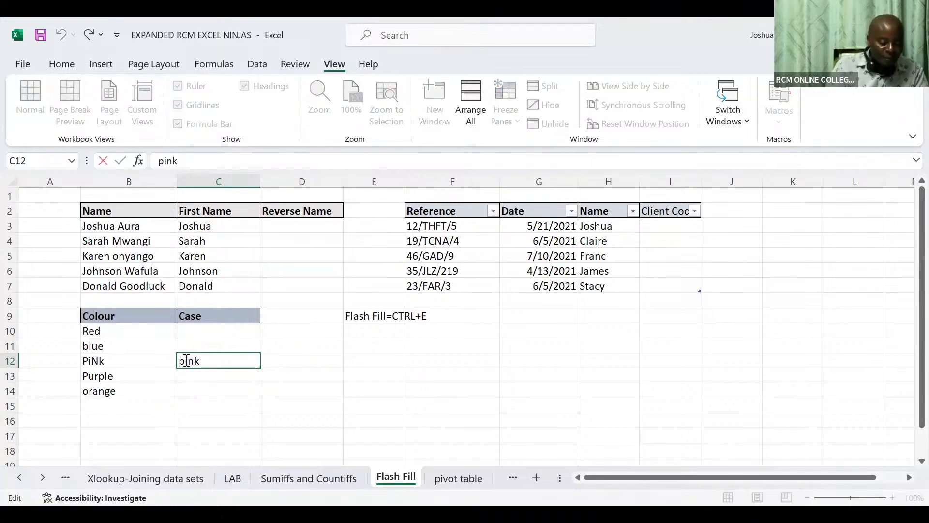
key("BackSpace")
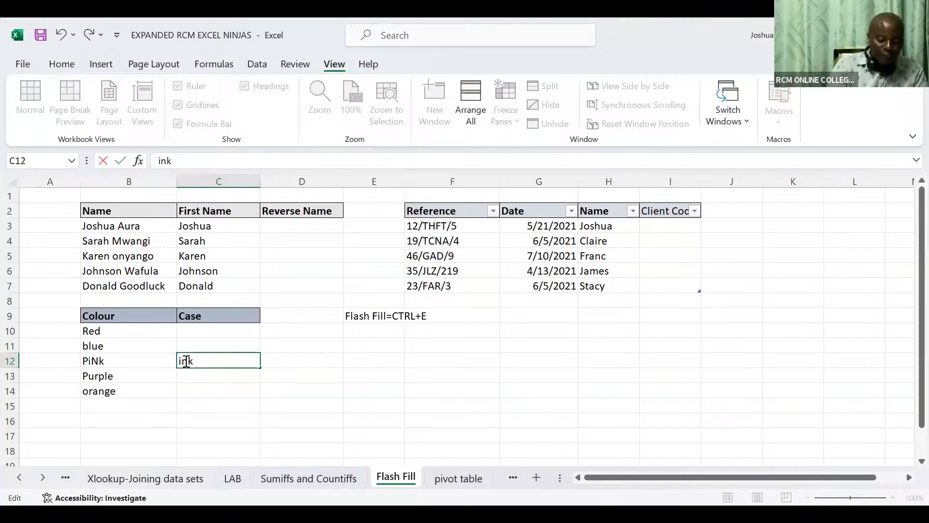
type("P")
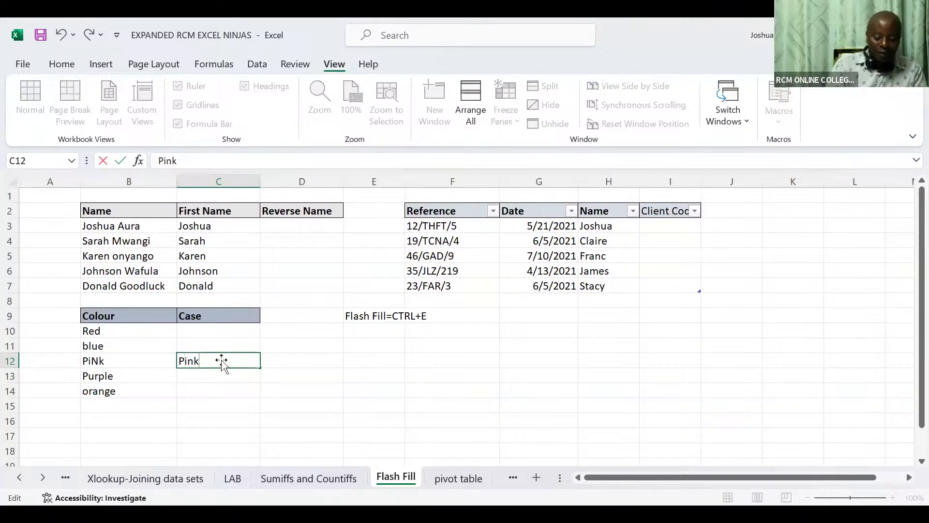
key("ctrl+Return")
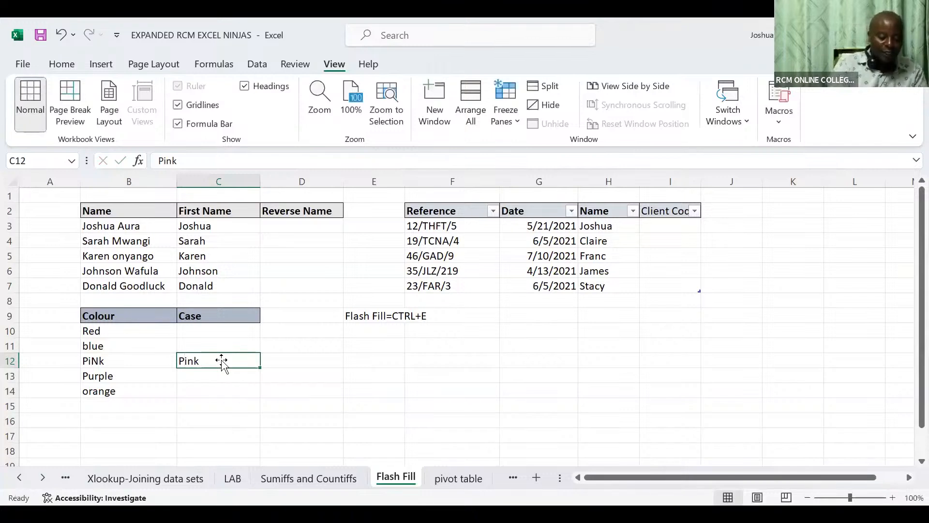
key("ctrl+e")
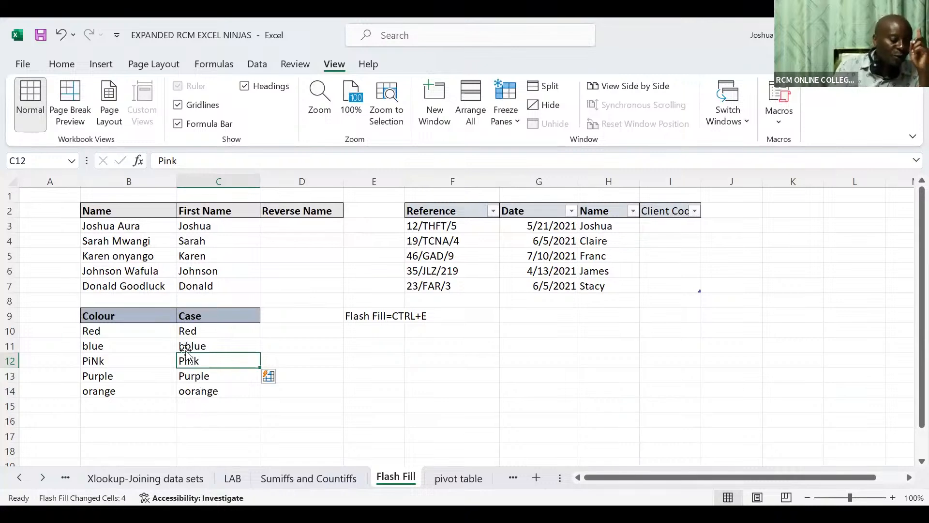
Step: Correct the Flash Fill result in C11 of the Case column to Blue
left_click(187, 343)
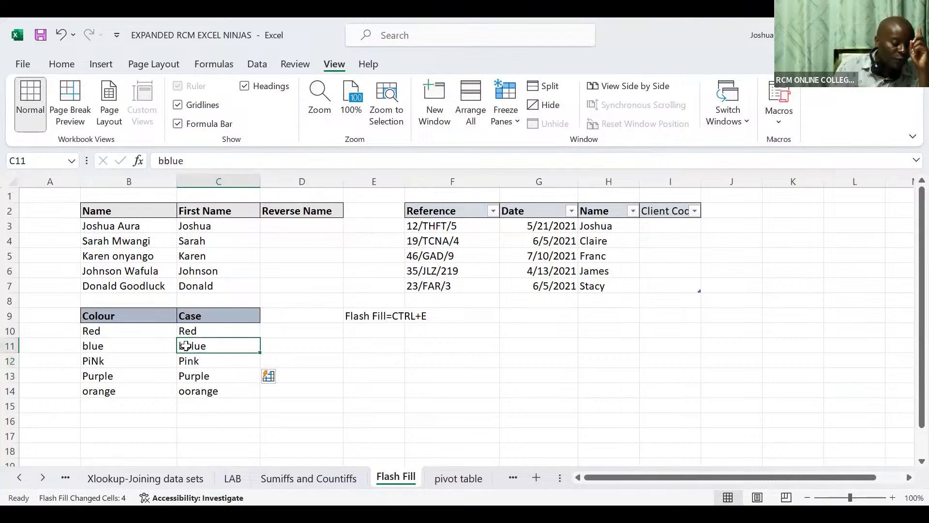
double_click(186, 345)
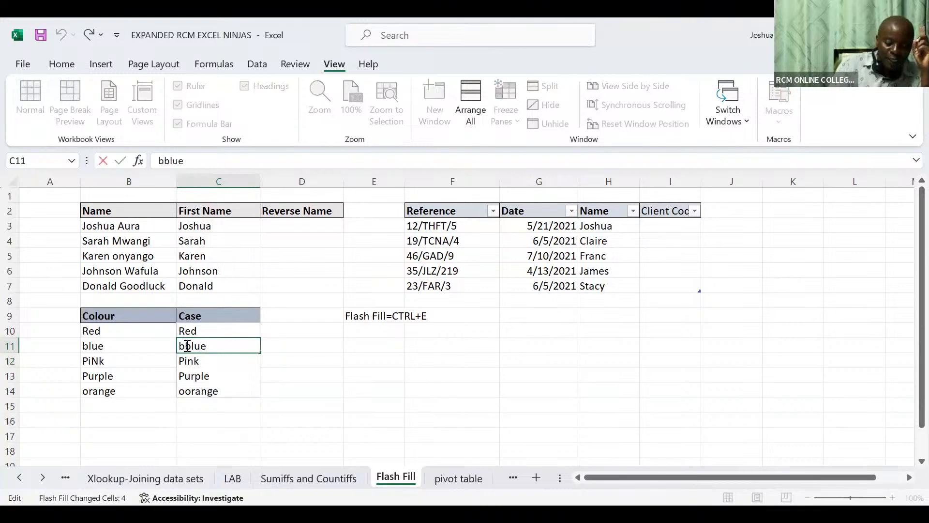
key("BackSpace")
key("BackSpace")
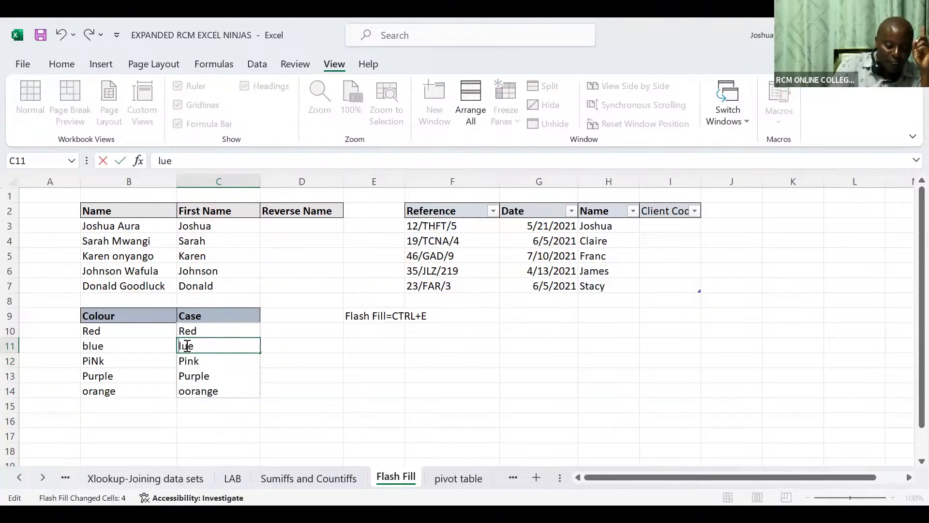
type("B")
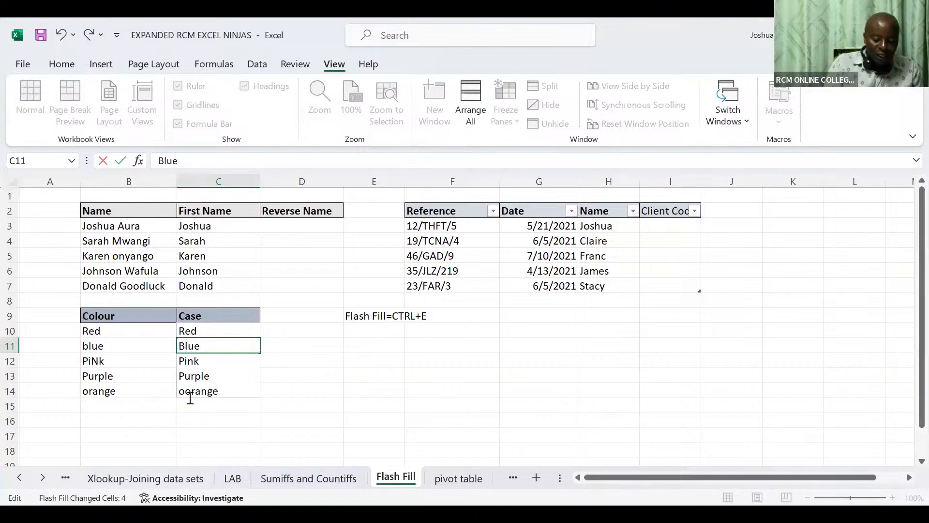
key("Return")
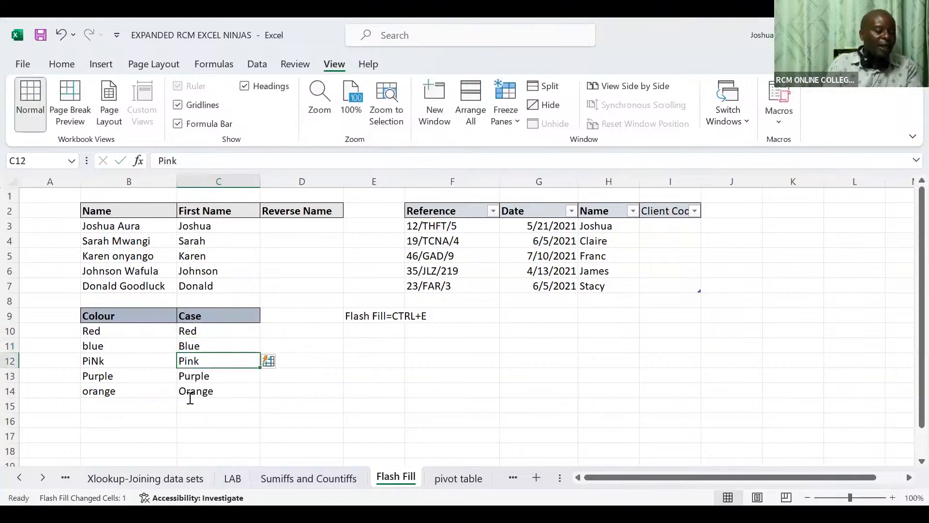